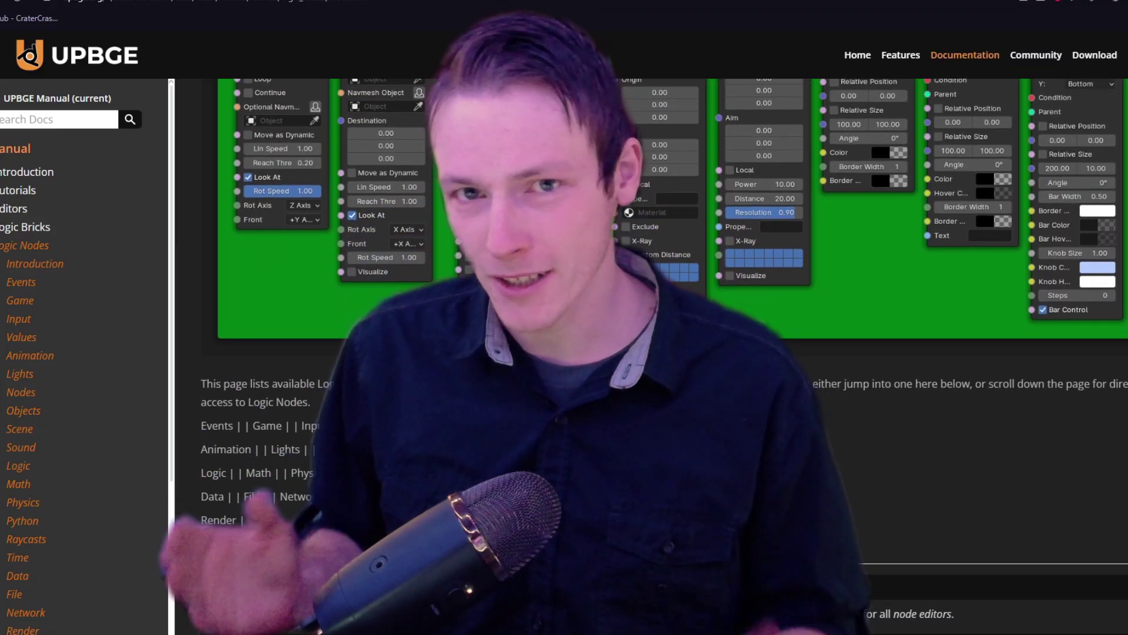
Step: Look through the logic nodes overview and the Raycast page's parameters and inputs in the UPBGE manual
scroll(654, 356, "down", 4)
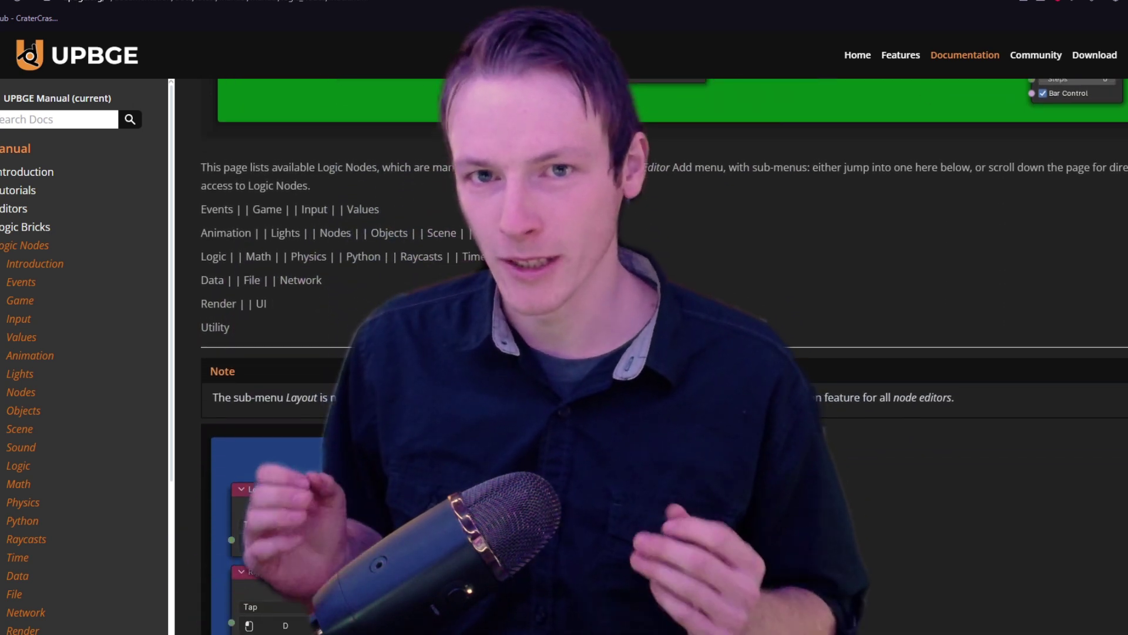
scroll(655, 356, "down", 4)
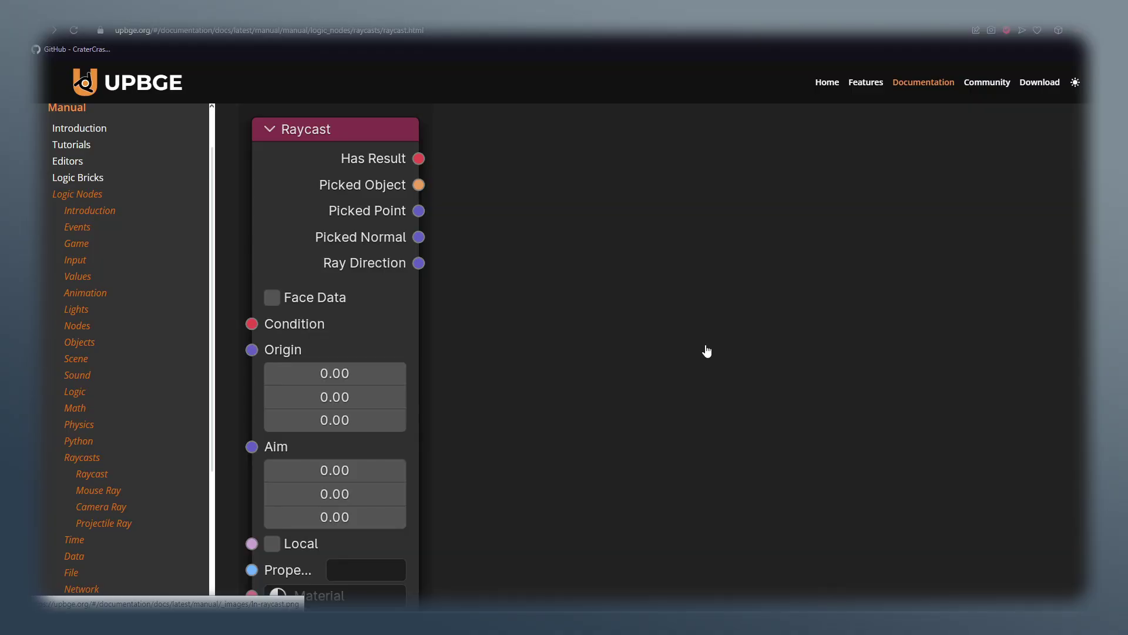
scroll(611, 364, "down", 3)
scroll(565, 400, "up", 4)
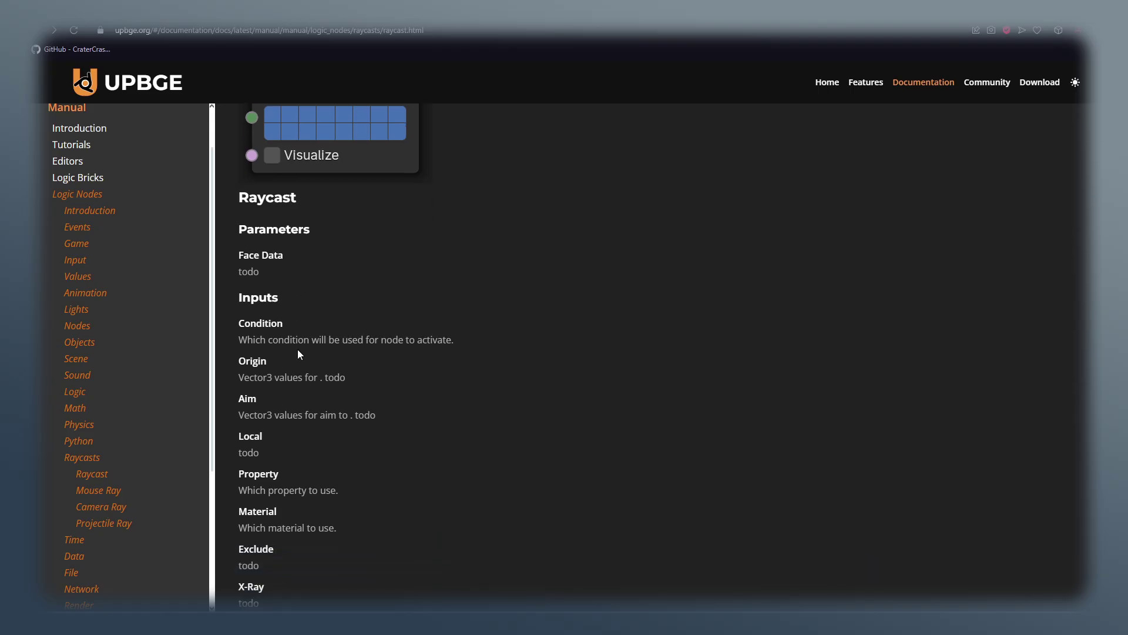
scroll(329, 399, "down", 1)
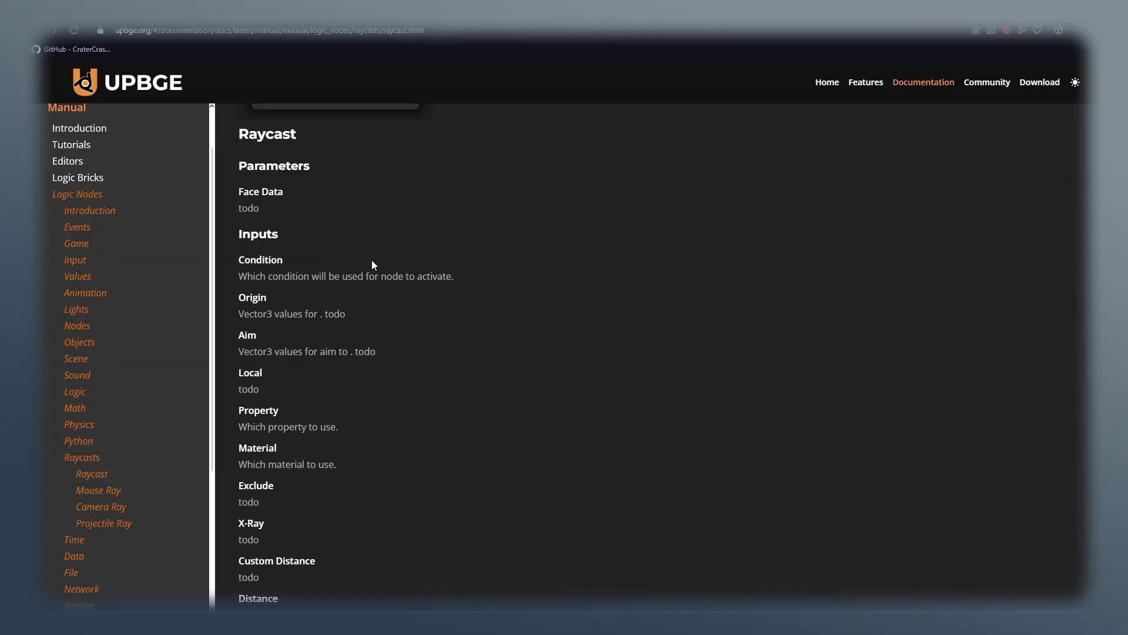
scroll(282, 325, "up", 2)
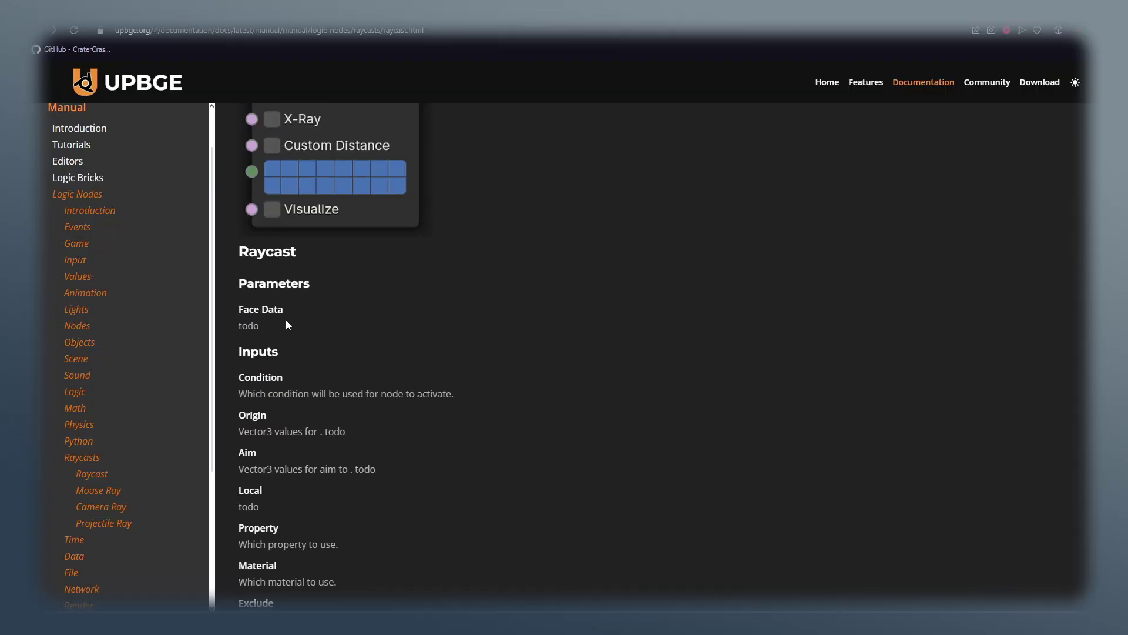
left_click(268, 306)
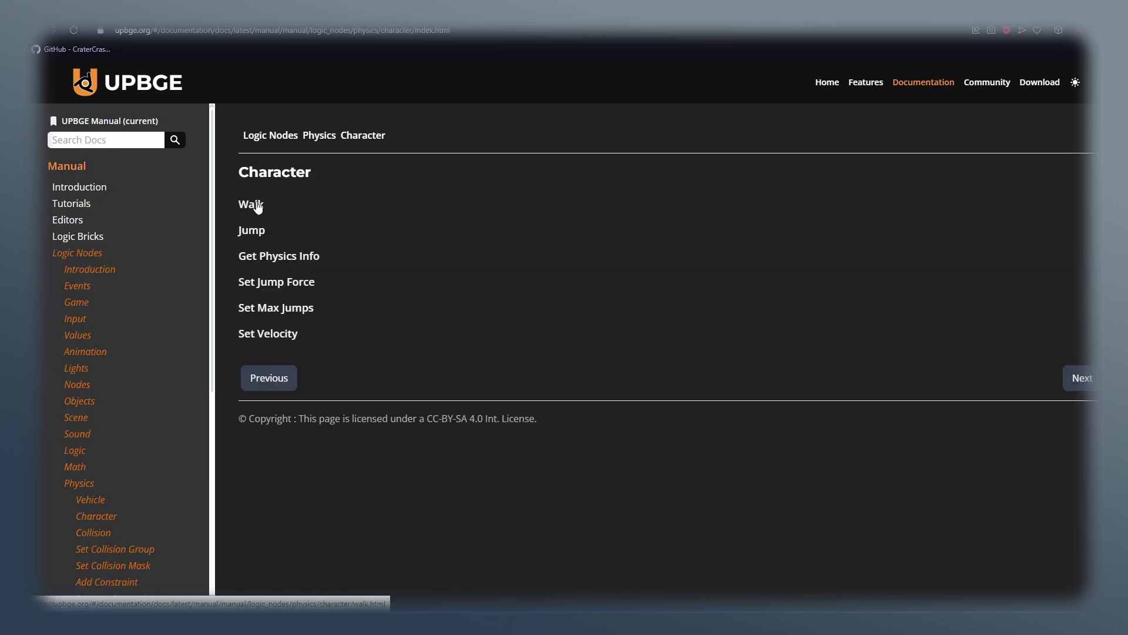
Step: Open the manual page of the Walk character node and read its inputs, outputs and example
left_click(251, 206)
scroll(328, 428, "down", 4)
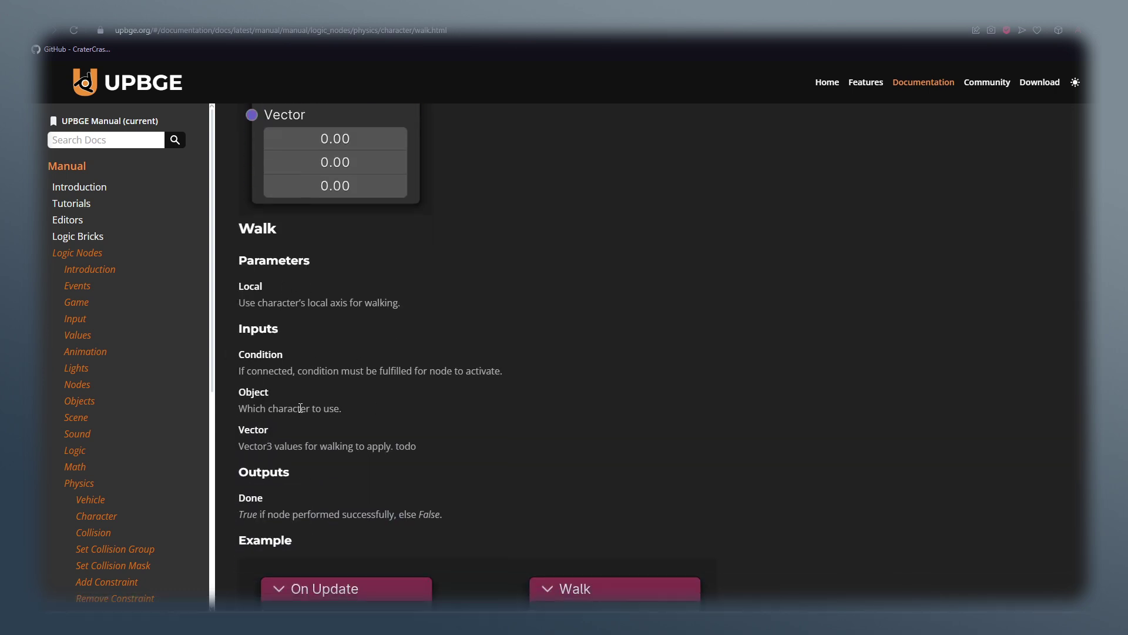
scroll(288, 308, "down", 6)
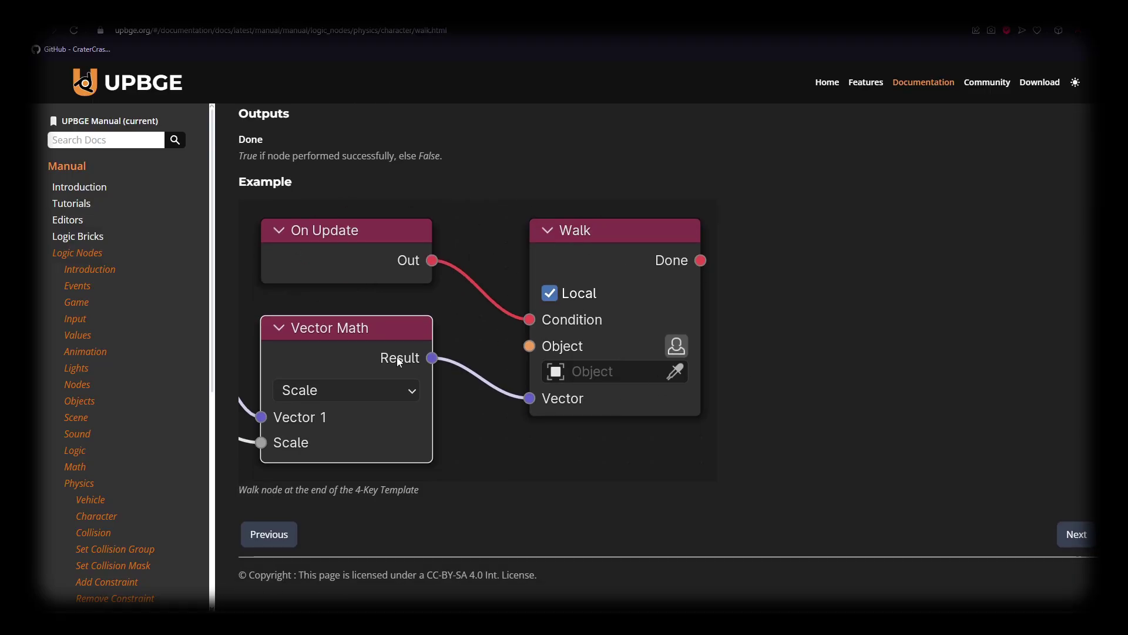
scroll(477, 392, "up", 2)
scroll(464, 406, "down", 2)
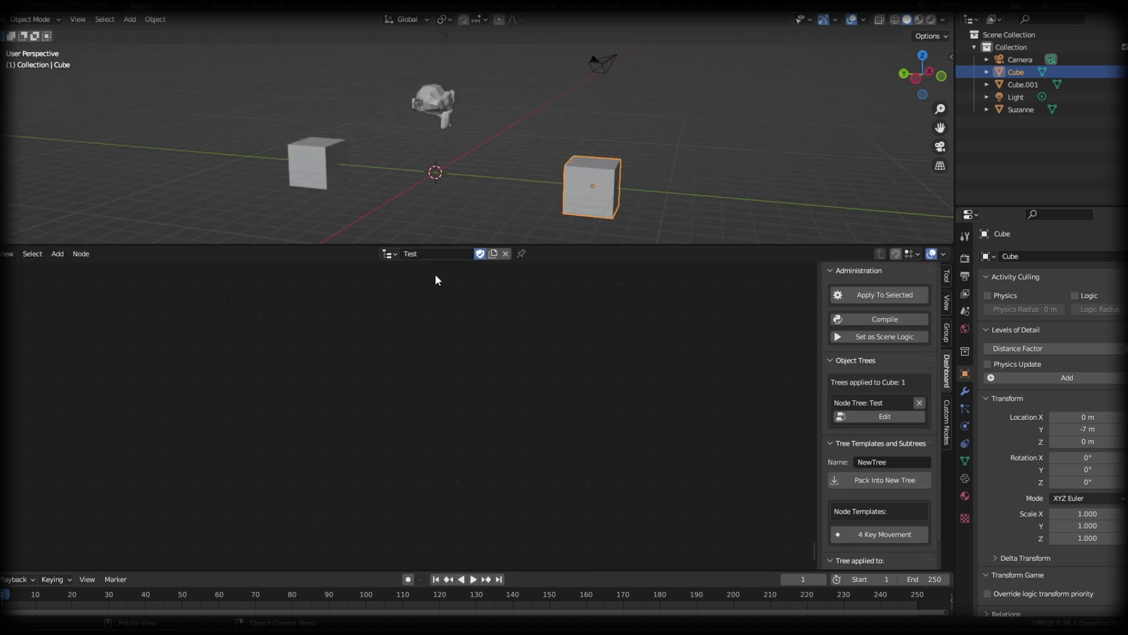
Step: Switch to the UPBGE editor and add a Raycast node to the Test logic tree
key("shift+a")
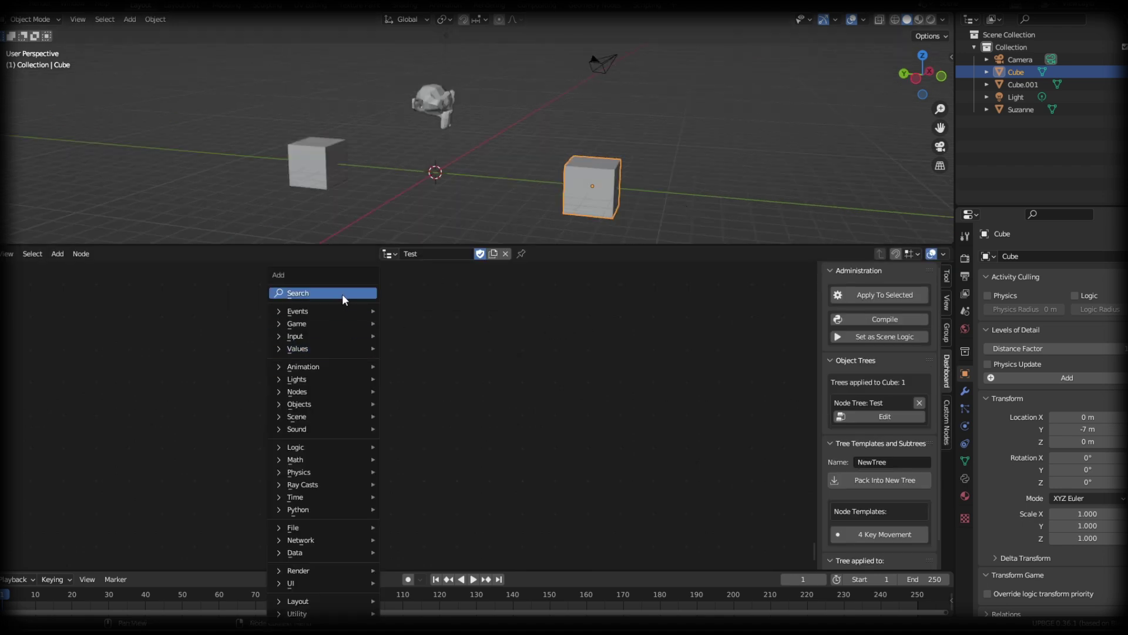
left_click(342, 294)
type("ray")
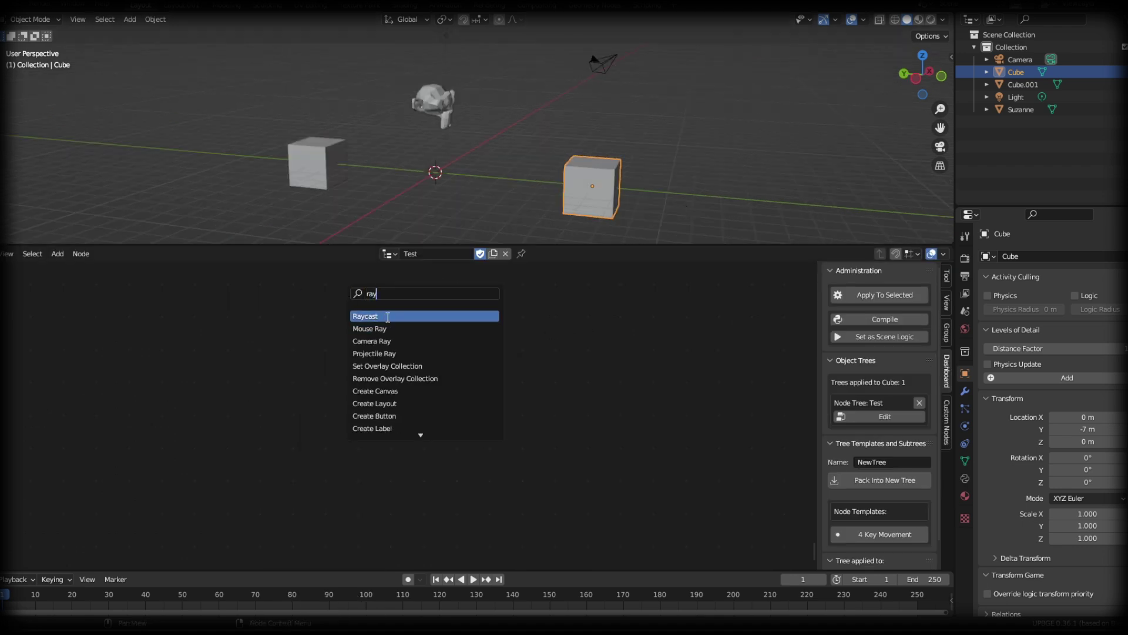
left_click(388, 316)
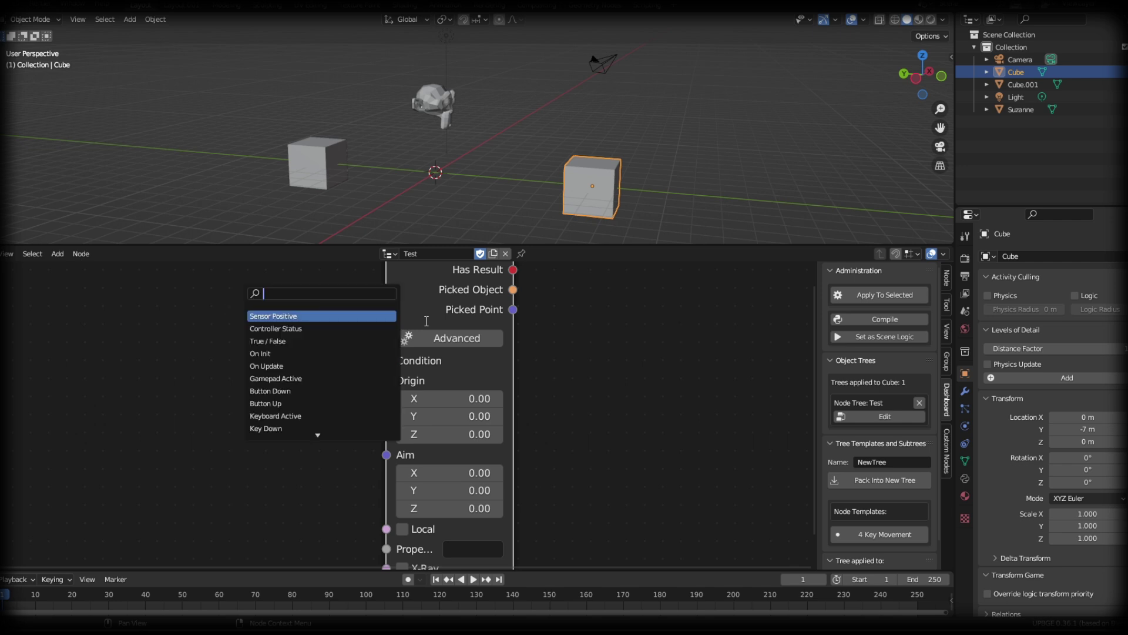
Step: Add an On Update node beside the Raycast node and connect its output to the Condition input
type("on")
left_click(271, 341)
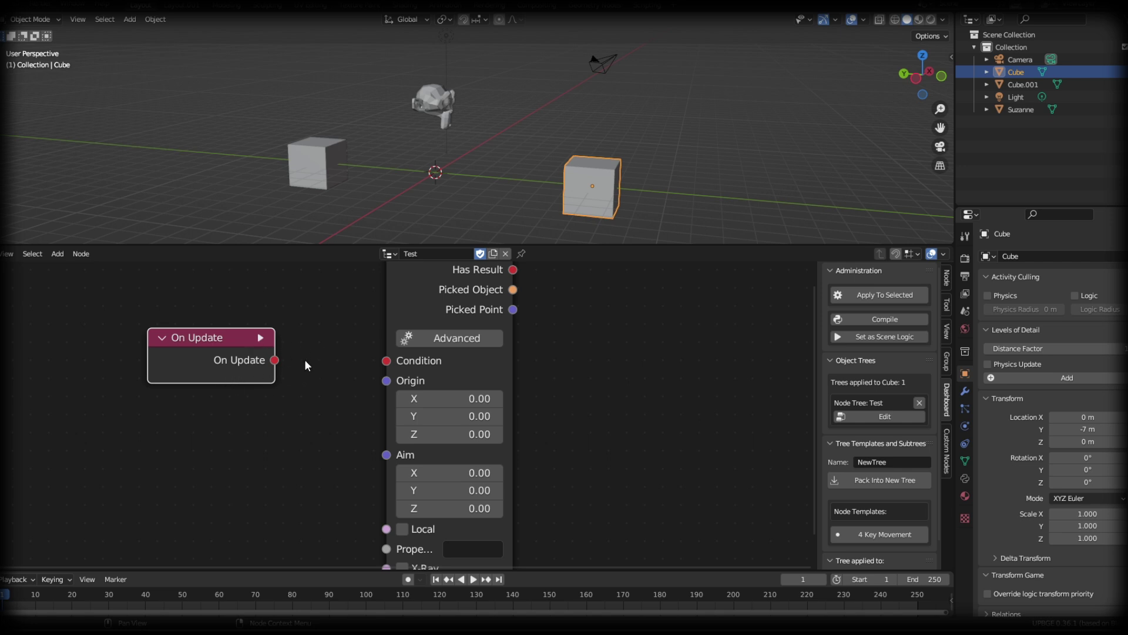
left_click_drag(277, 359, 397, 360)
left_click_drag(218, 359, 184, 360)
middle_click_drag(268, 369, 221, 414)
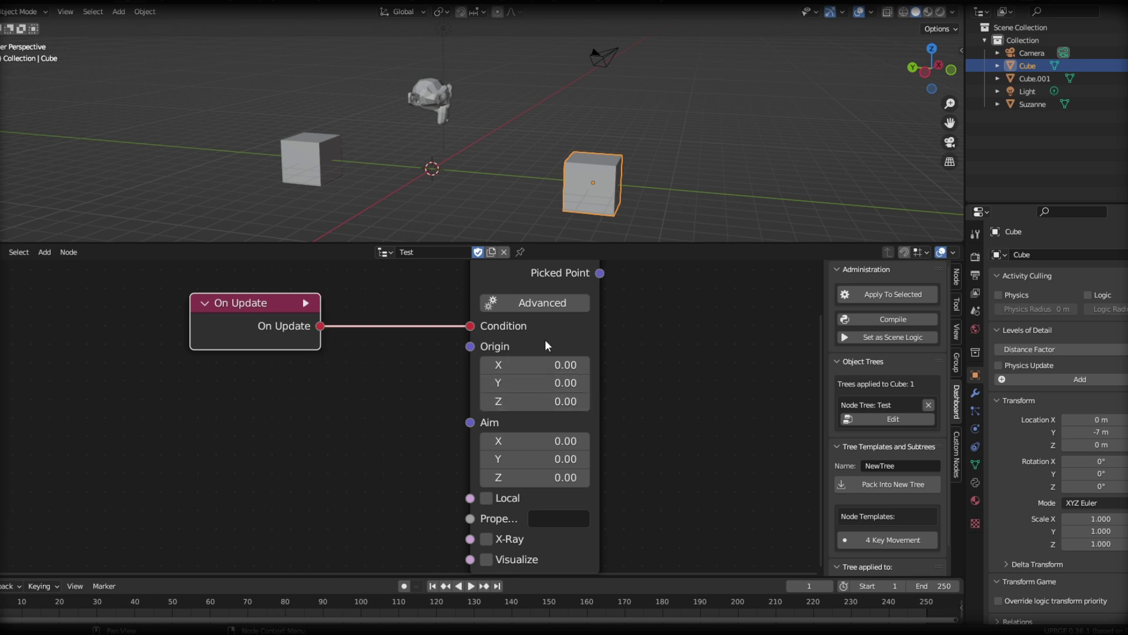
Step: Set the Raycast node's Origin Y to -7 to match the location of Cube
scroll(470, 440, "down", 2)
middle_click_drag(446, 424, 330, 413)
middle_click_drag(405, 399, 409, 395)
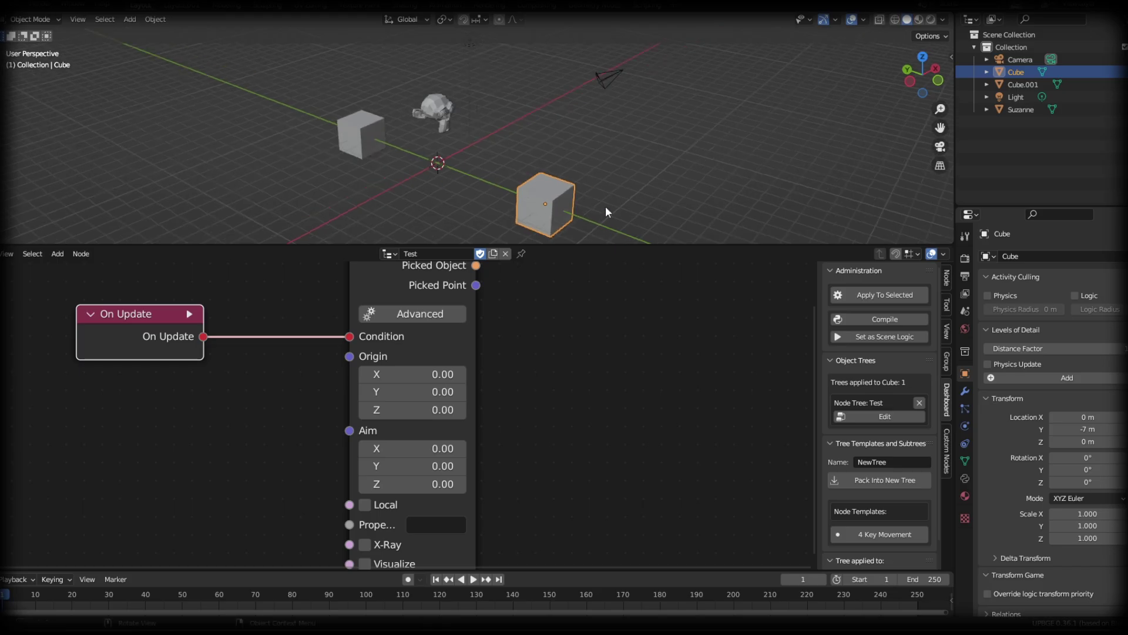
middle_click_drag(606, 207, 604, 186)
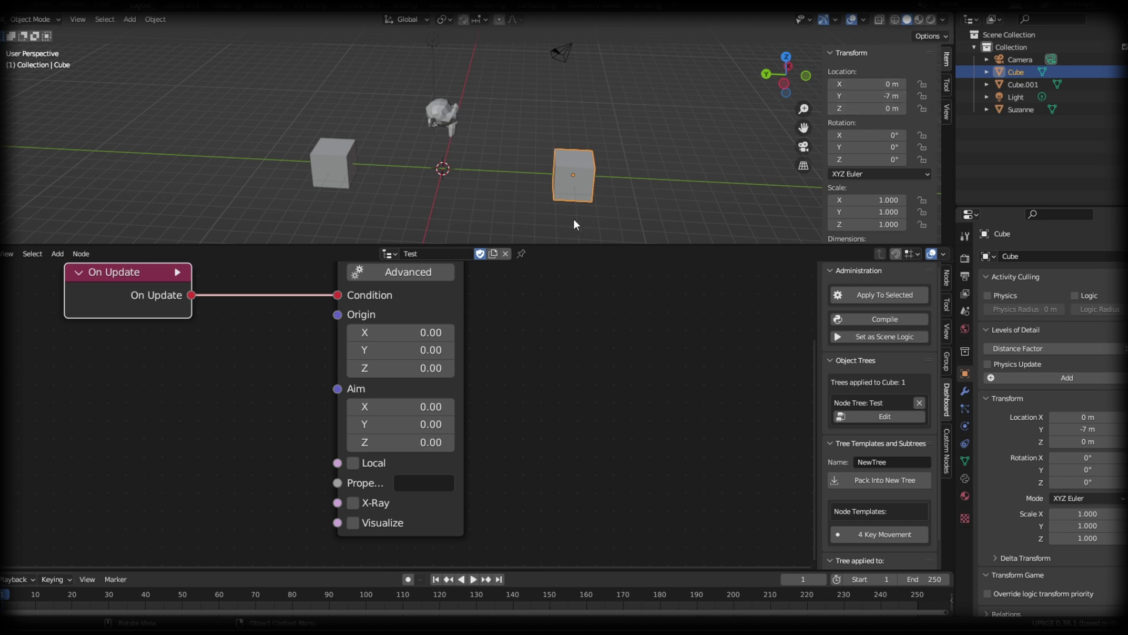
left_click(425, 355)
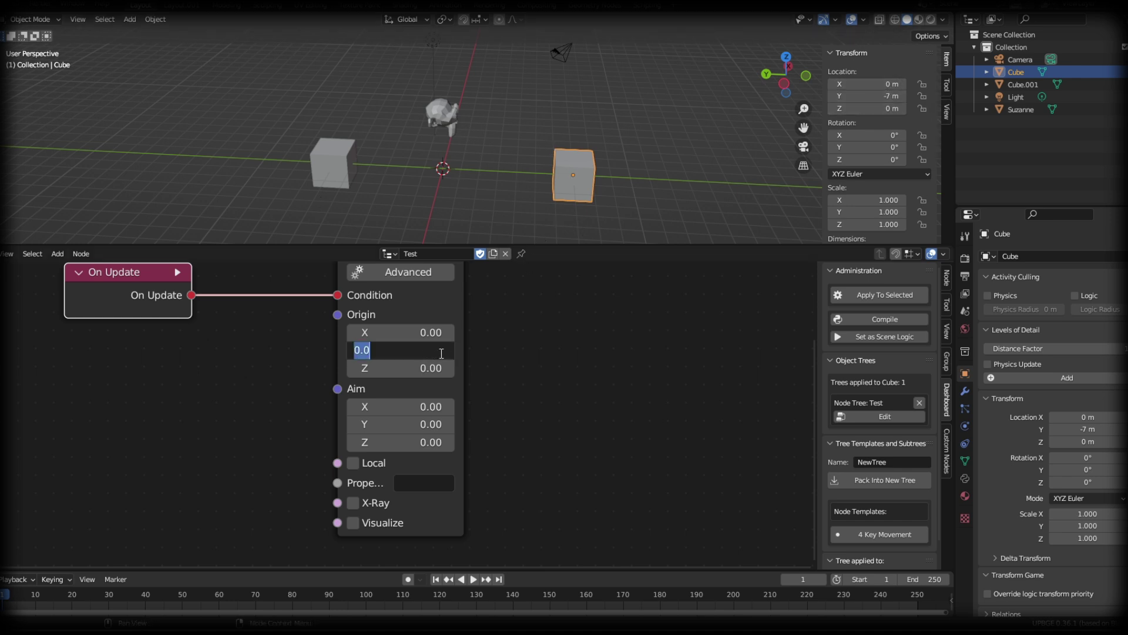
key("Return")
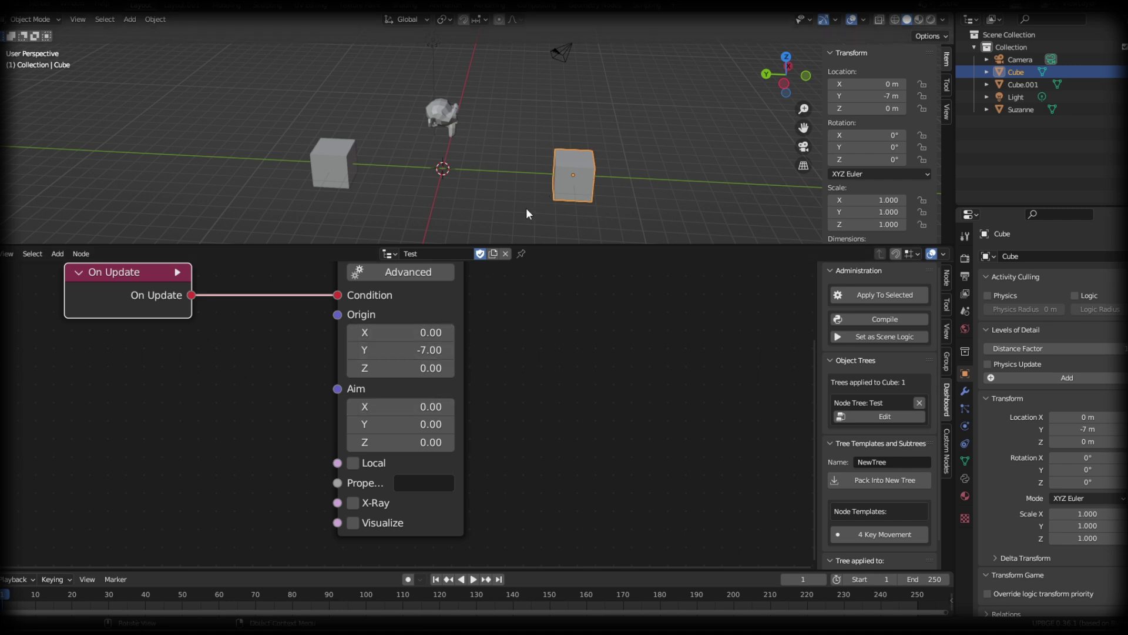
Step: Select Cube.001 to check its location, set the Raycast node's Aim Y to 6, and enable Visualize
middle_click_drag(415, 439, 439, 418)
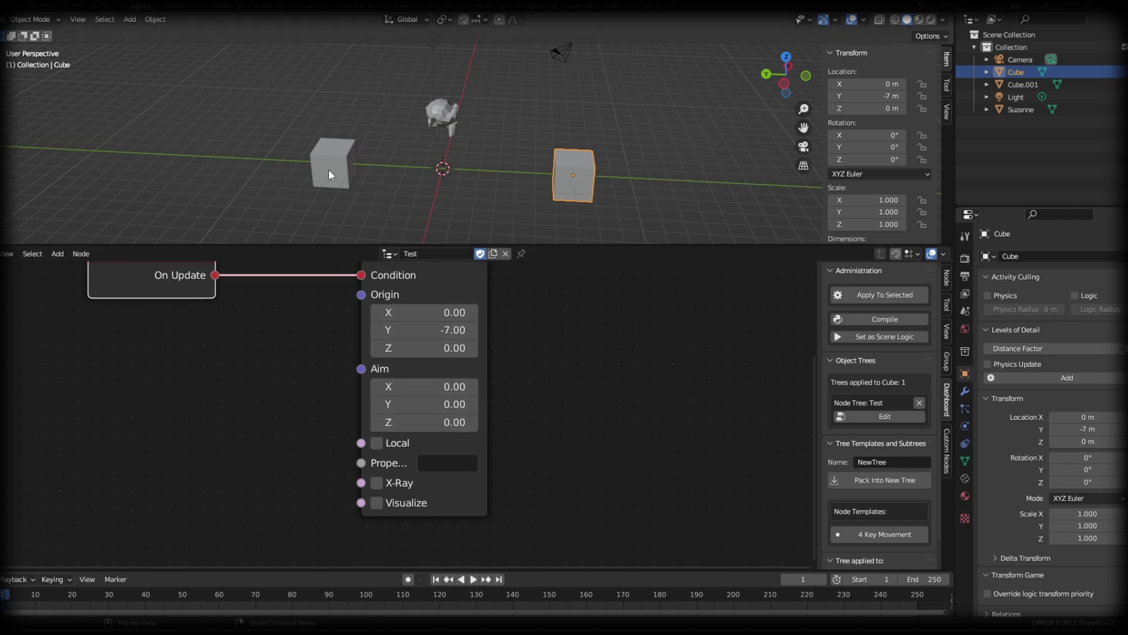
left_click(344, 164)
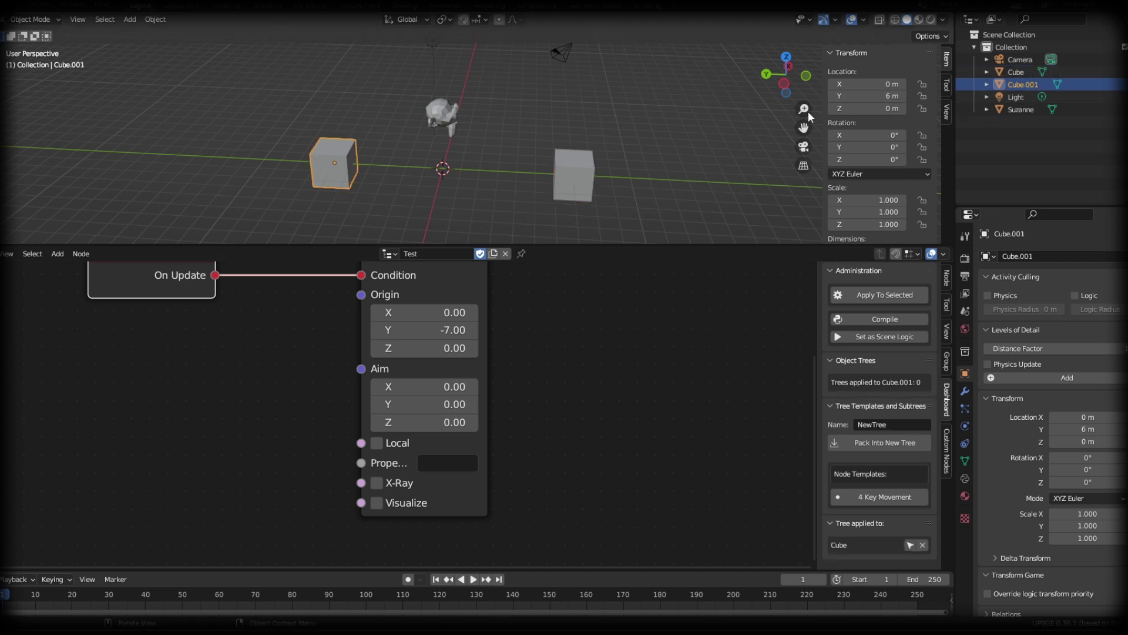
left_click(450, 404)
type("6")
key("Return")
scroll(491, 434, "up", 2)
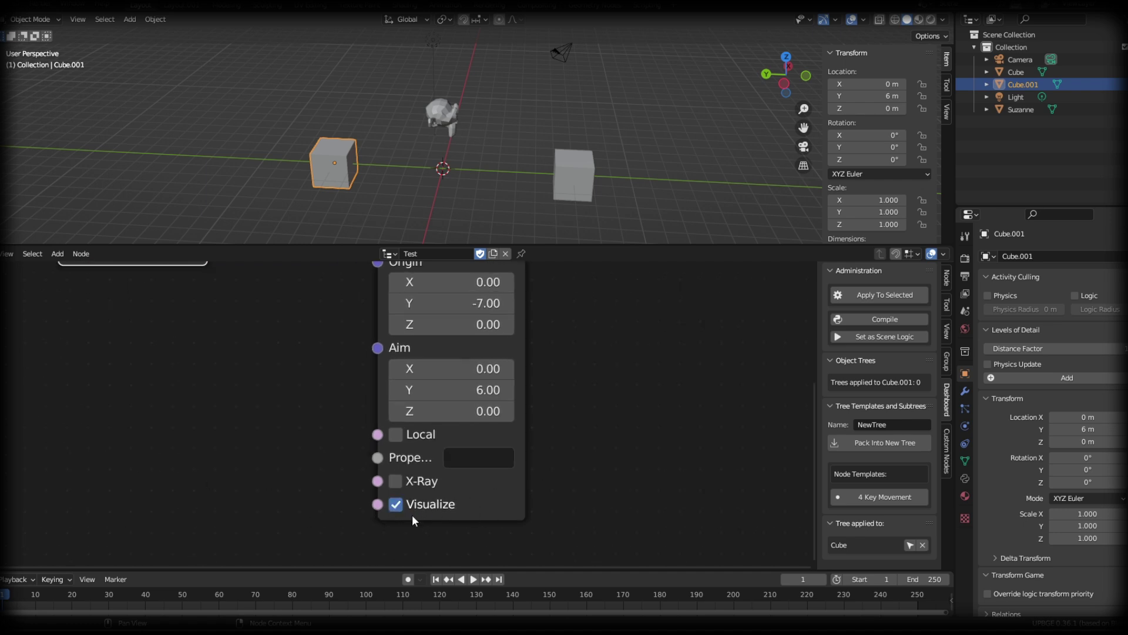
middle_click_drag(386, 442, 401, 436)
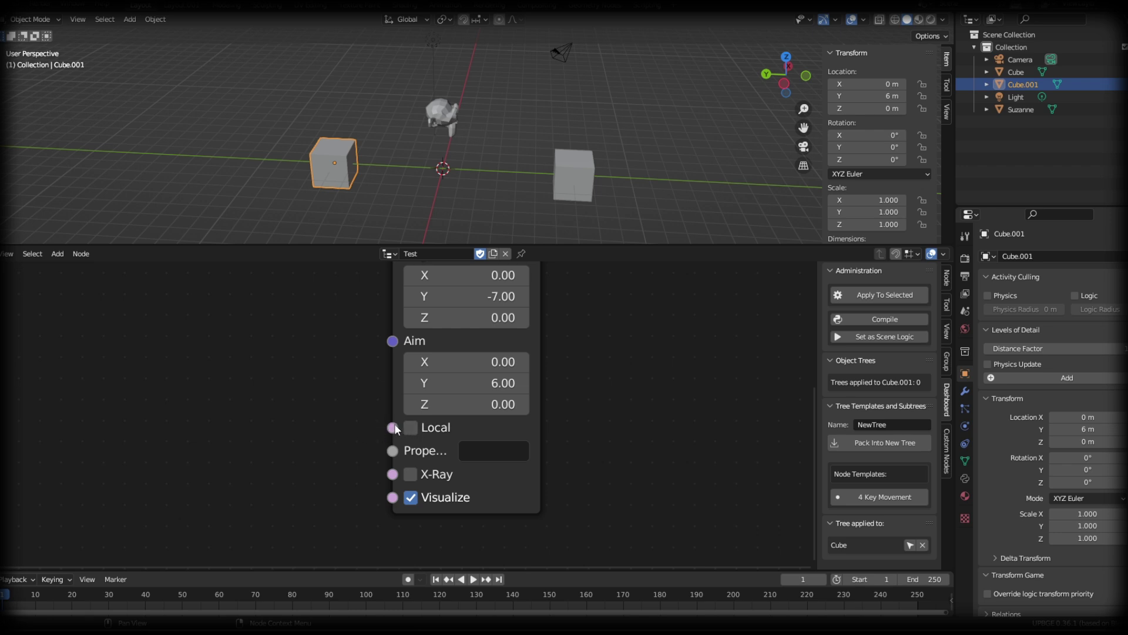
Step: Try an enabled Boolean node connected to the Raycast node's Local input, and delete that node
key("shift+a")
left_click(293, 284)
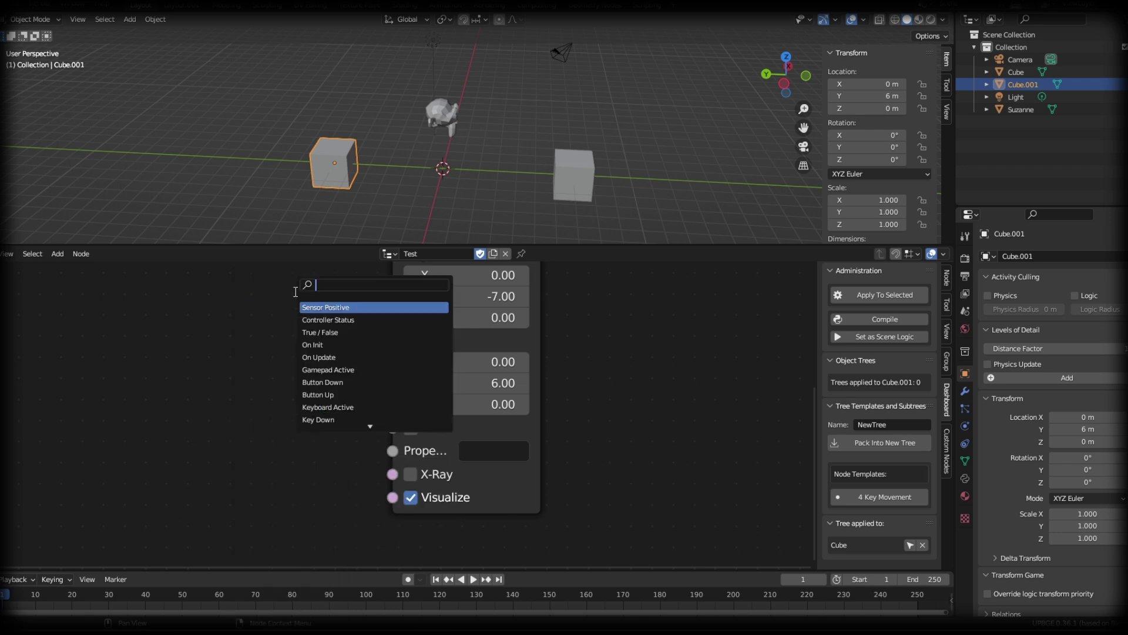
type("bool")
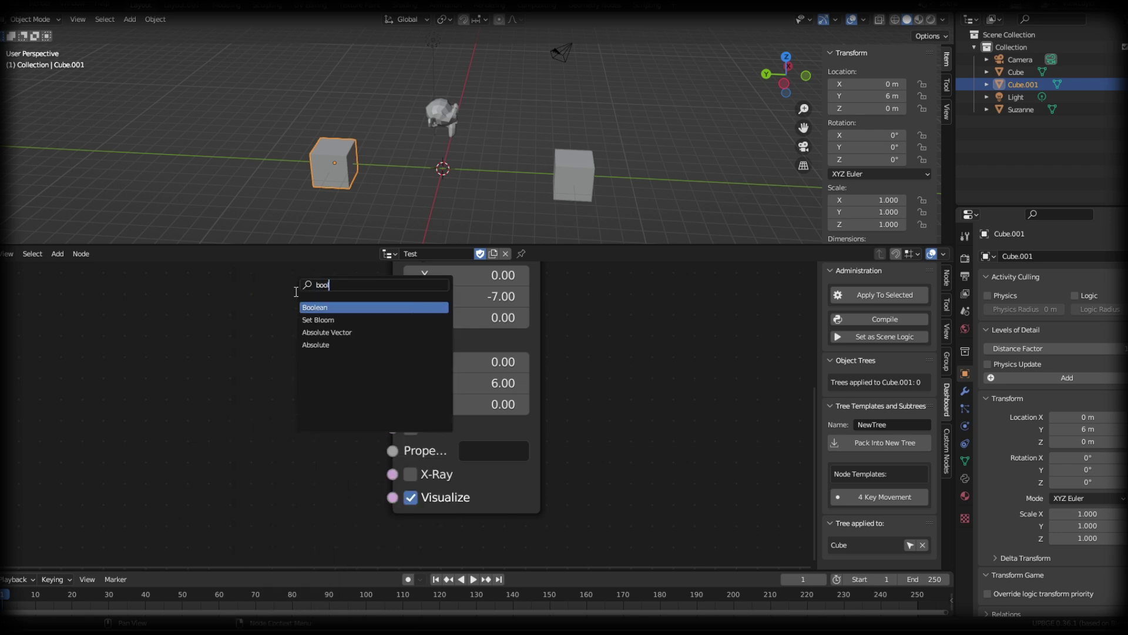
left_click(321, 307)
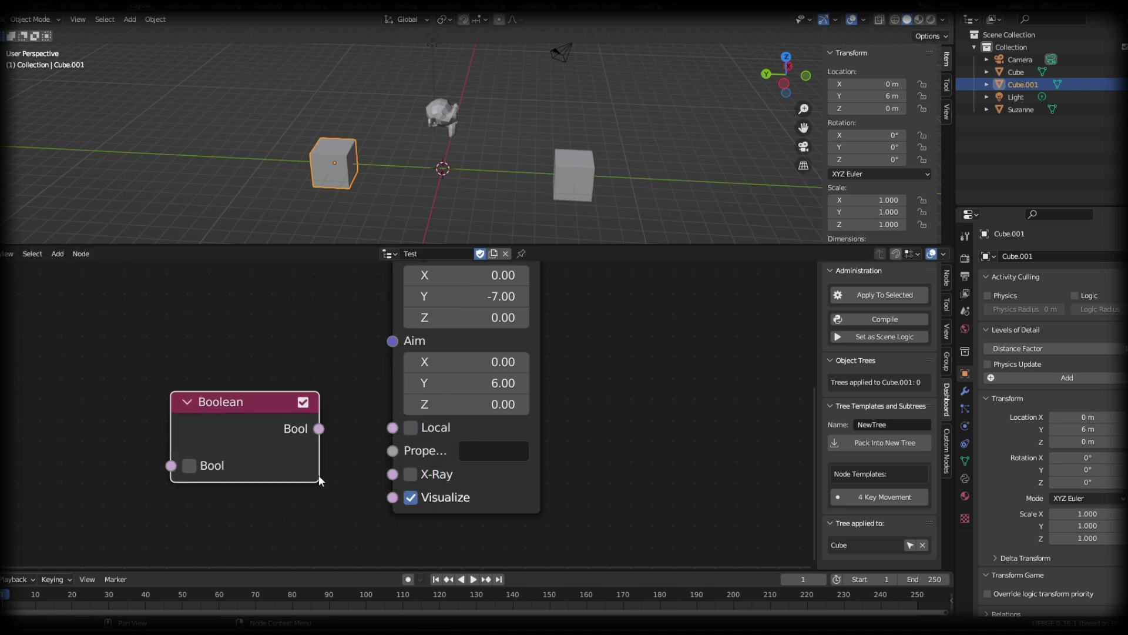
left_click_drag(321, 429, 392, 428)
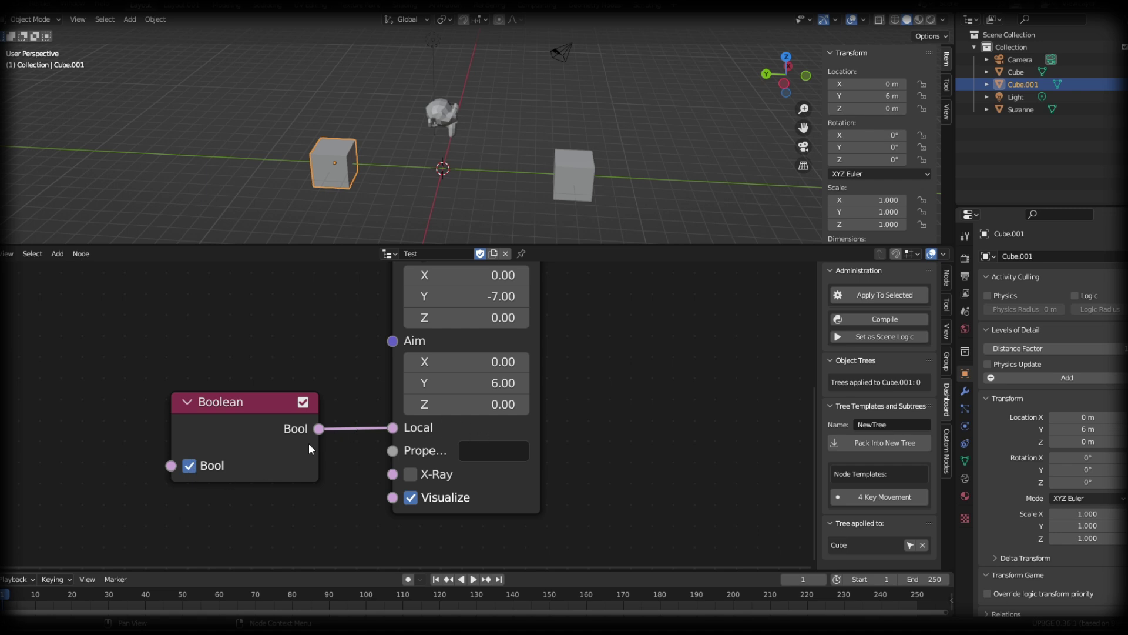
left_click(320, 429)
key("x")
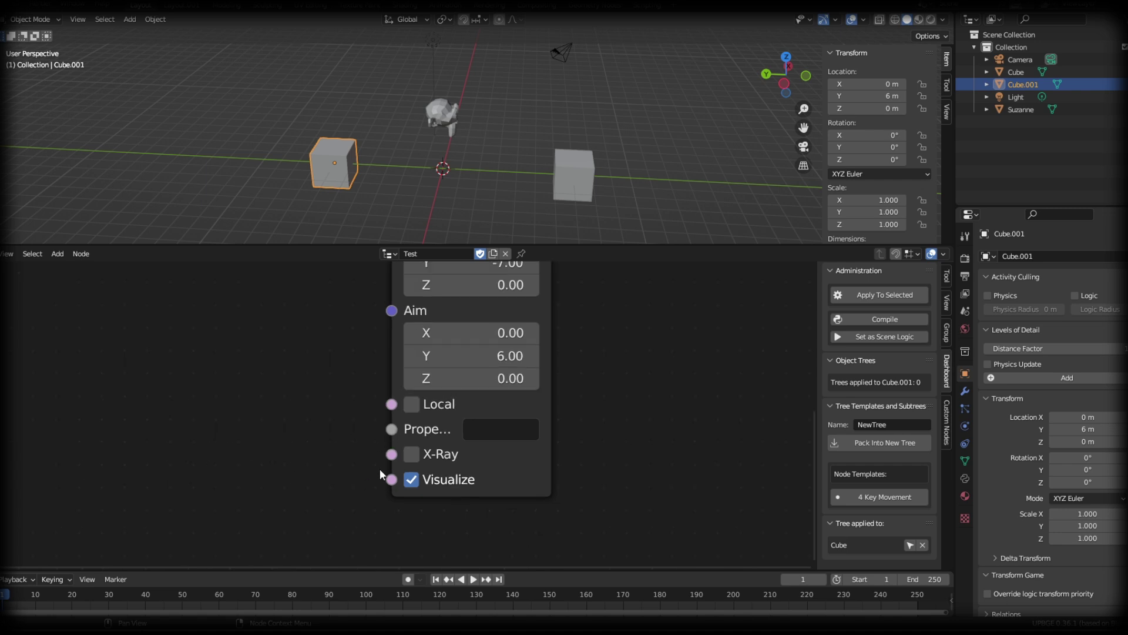
Step: Run the game to check the visualized ray between the two cubes, and stop it
scroll(380, 470, "down", 2)
middle_click_drag(353, 413, 350, 437)
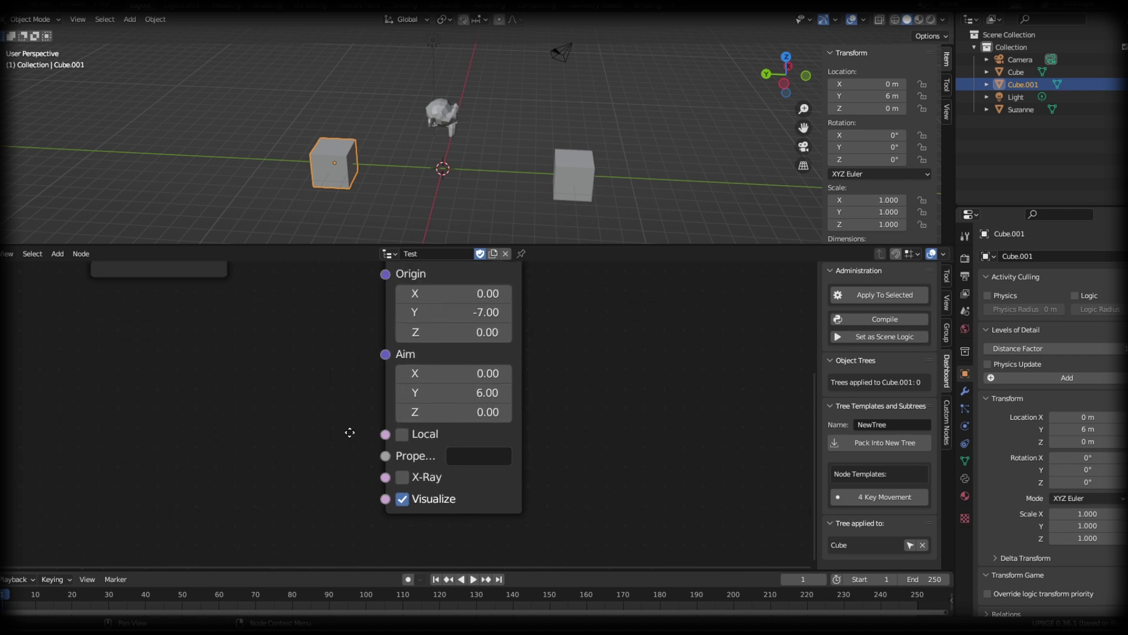
key("p")
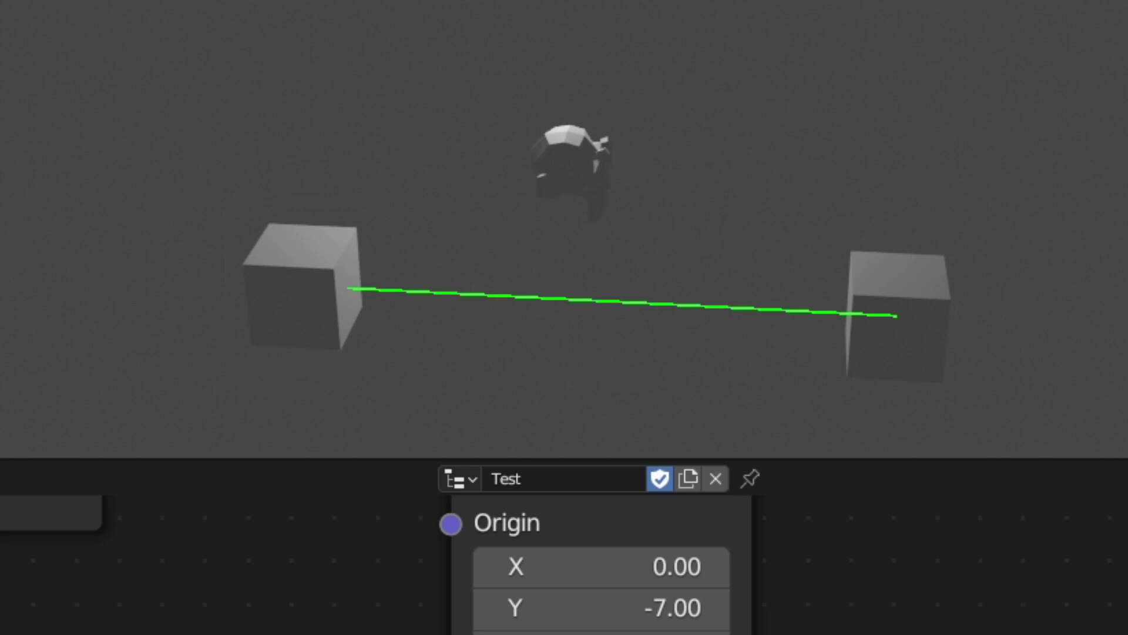
key("Escape")
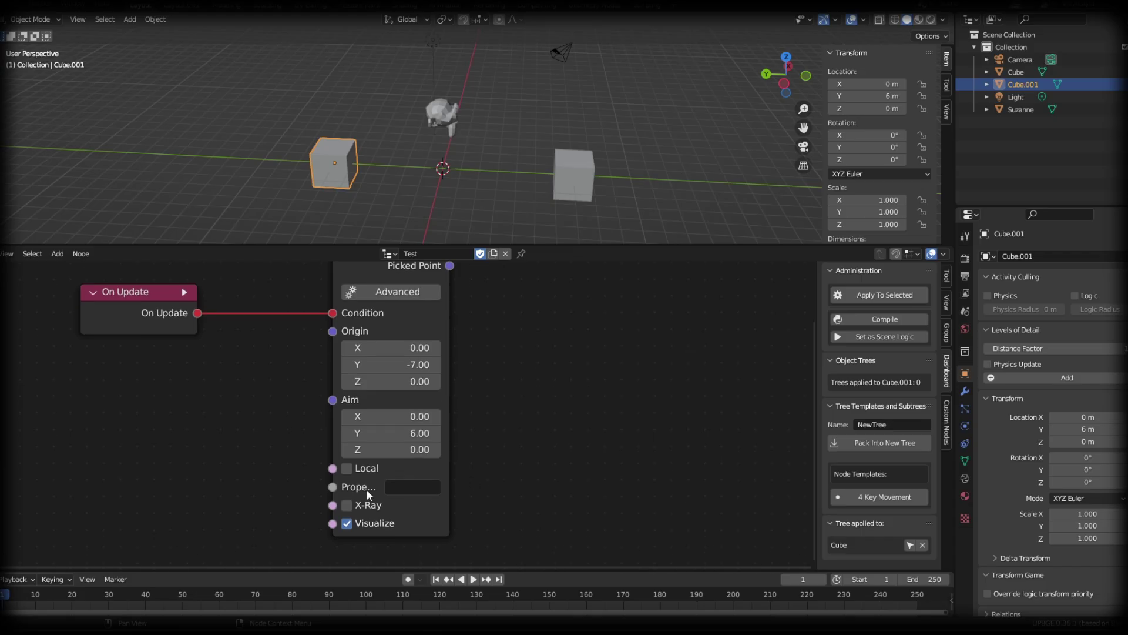
Step: Set the Raycast node's Property filter to Cube and test the ray in a game run
left_click(431, 495)
type("Cube")
key("Return")
key("p")
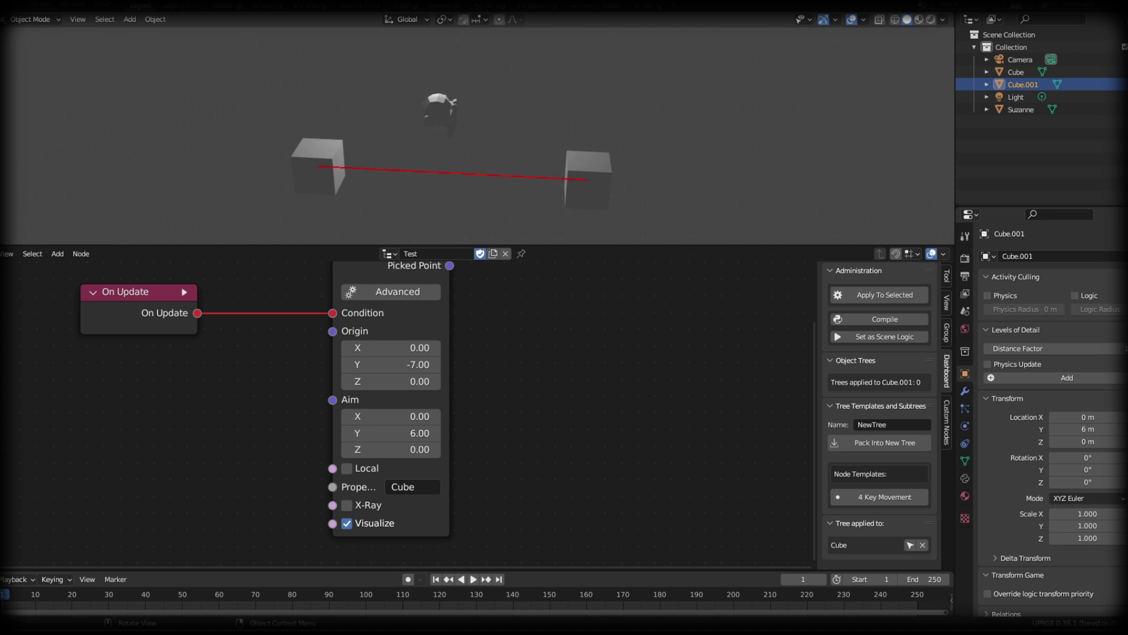
key("Escape")
Step: Add a Float game property named Cube to Cube.001 and test the filtered ray in a game run
left_click(965, 477)
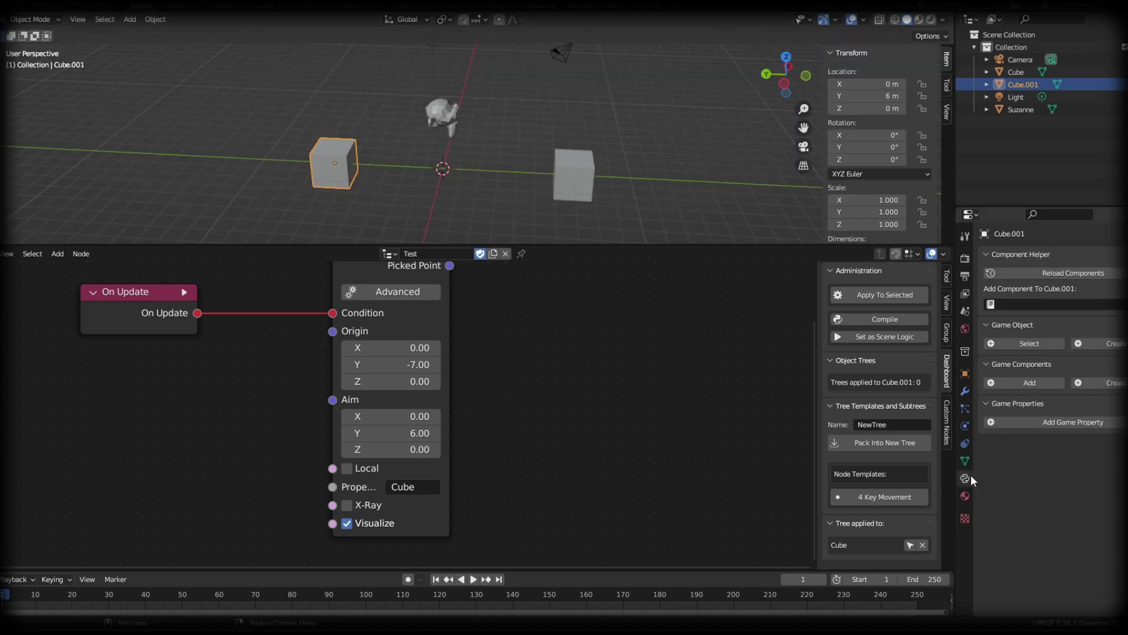
left_click(1052, 422)
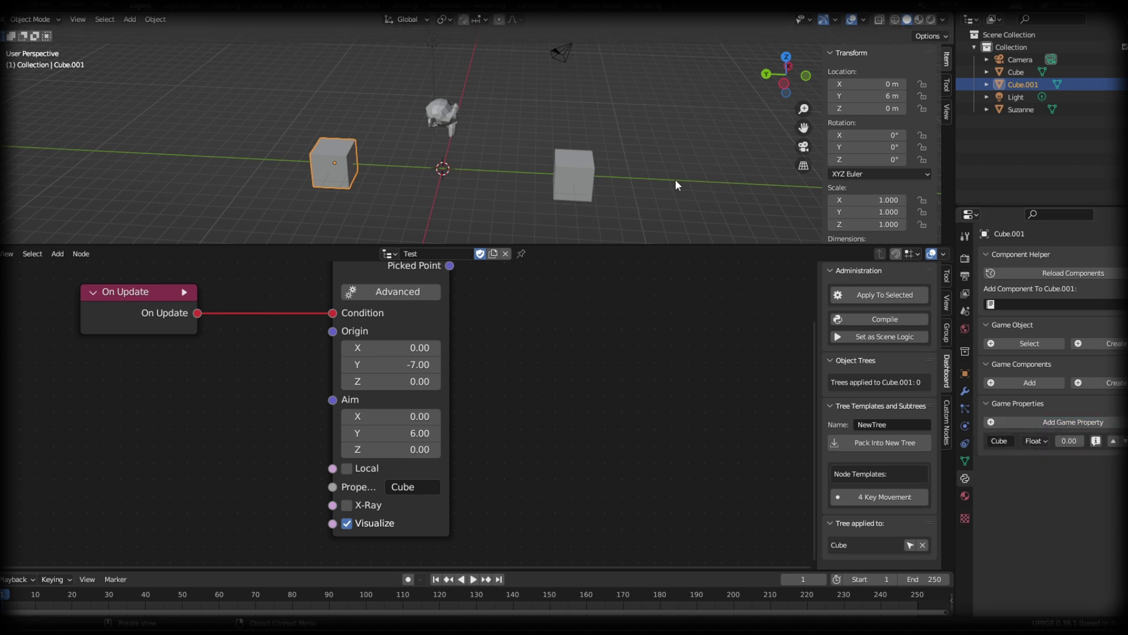
key("p")
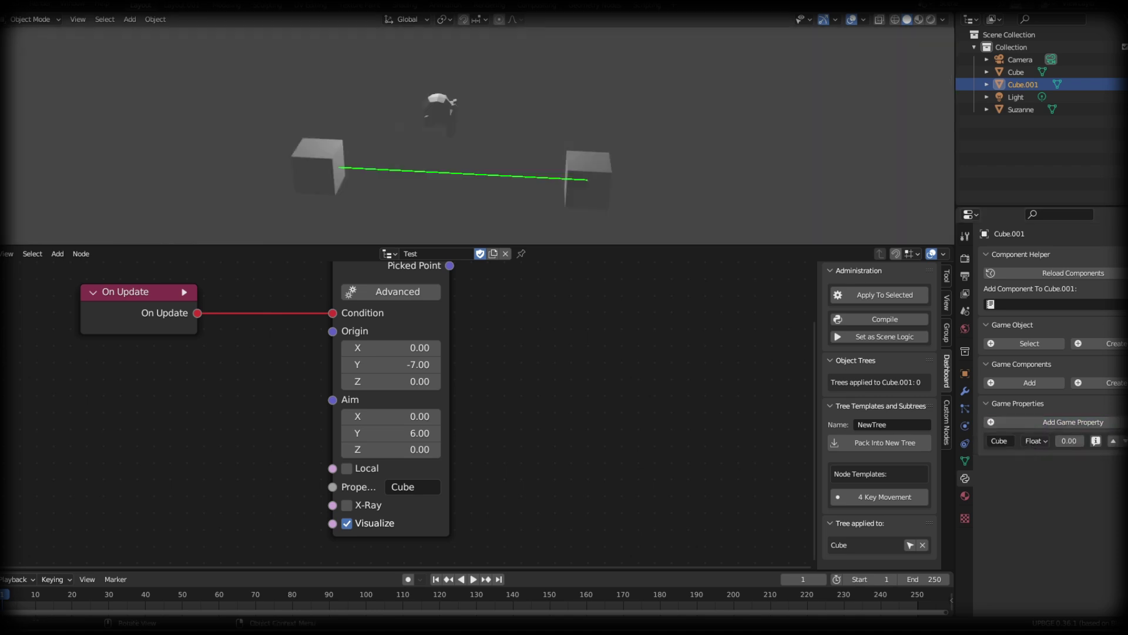
key("Escape")
Step: Clear the Raycast node's Property filter
left_click(440, 485)
key("BackSpace")
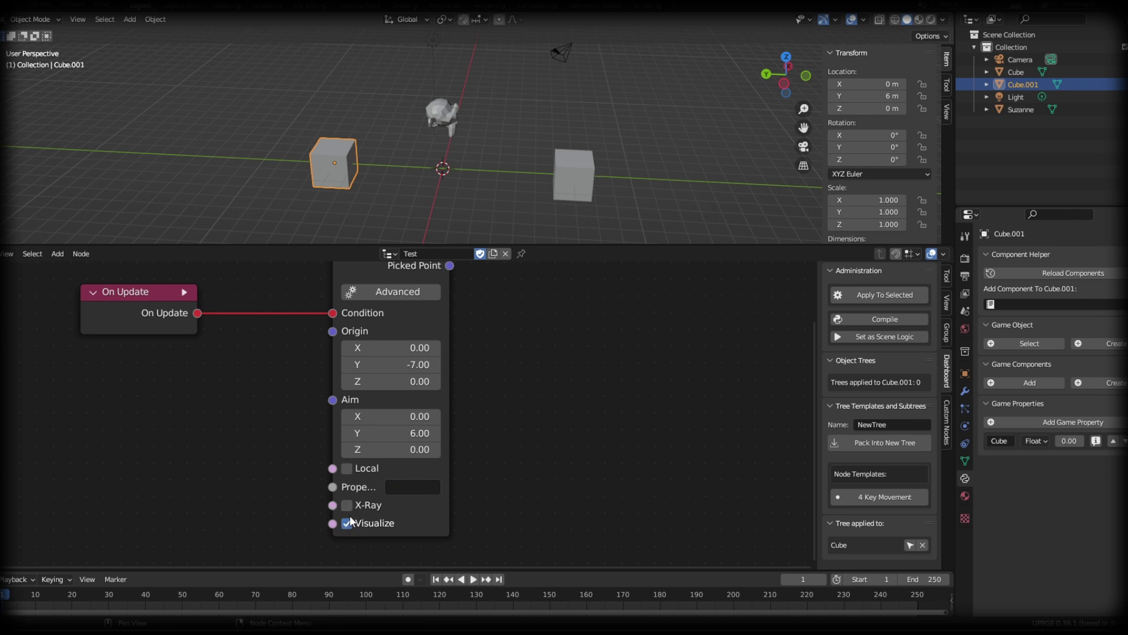
Step: Enable X-Ray on the Raycast node and set its Property filter to rAY
middle_click_drag(296, 380, 236, 383)
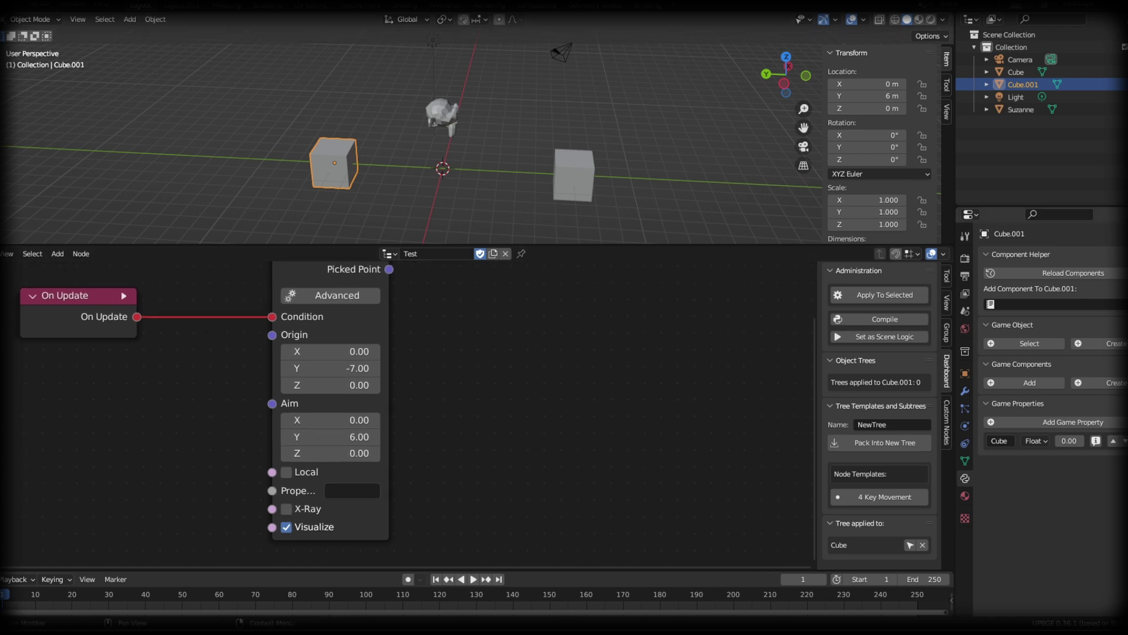
scroll(361, 464, "up", 1)
middle_click_drag(360, 464, 444, 435)
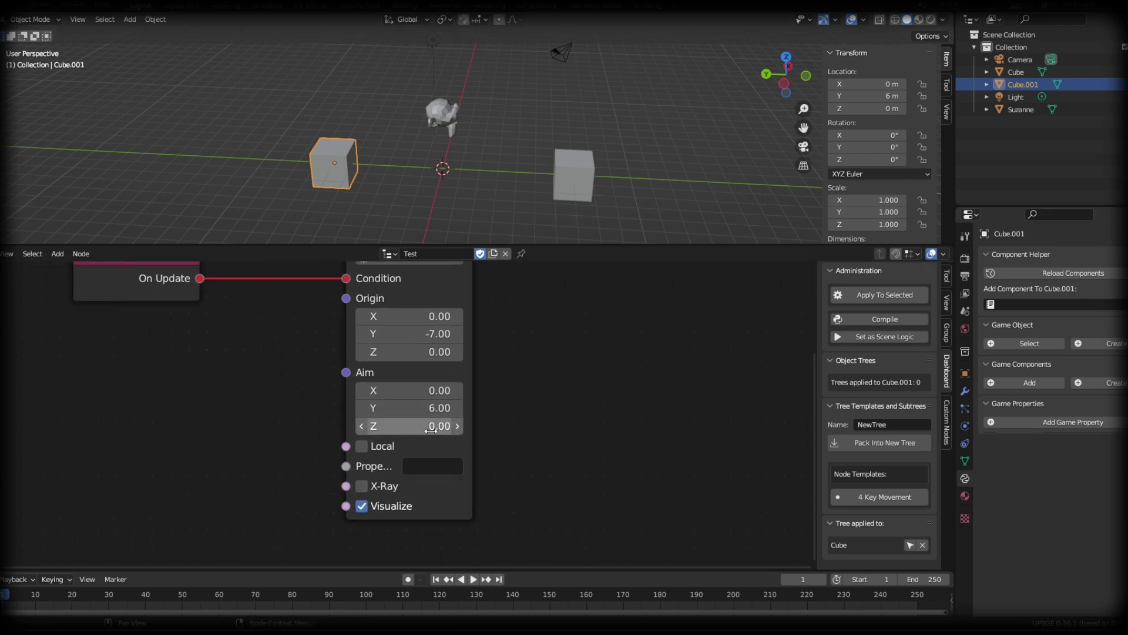
left_click(373, 485)
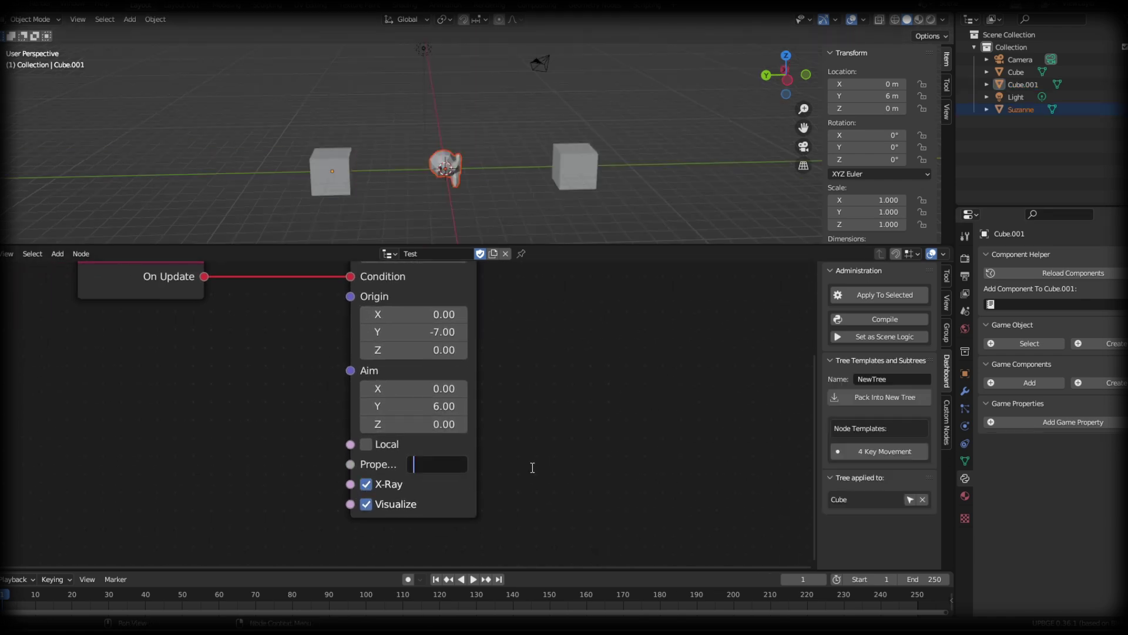
left_click(600, 475)
left_click(422, 466)
type("rAY")
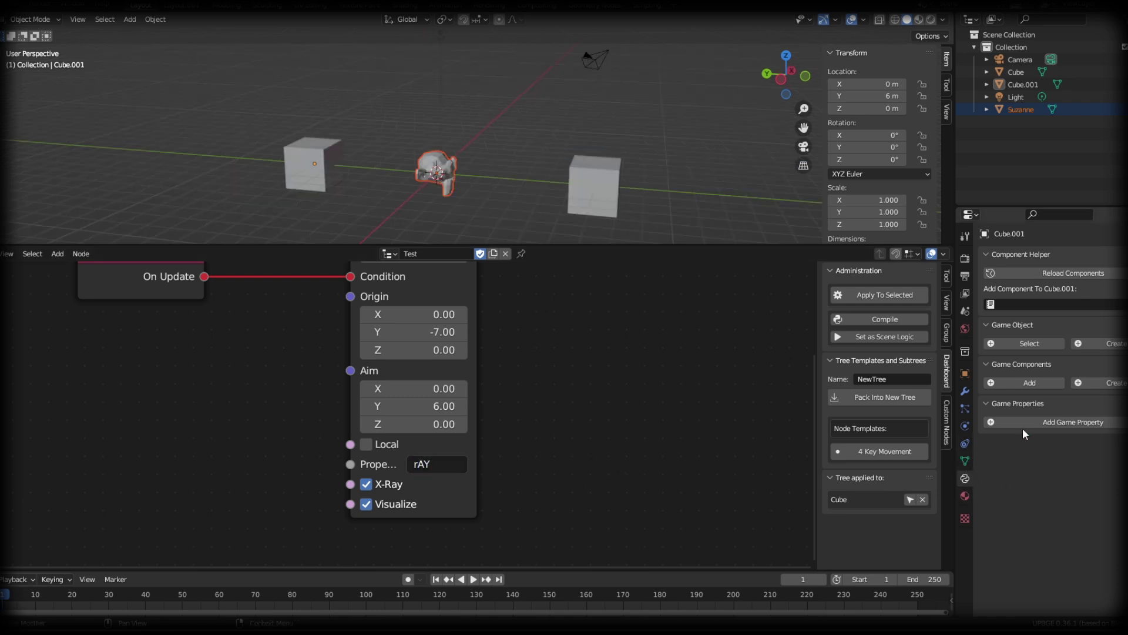
Step: Add a Float game property named rAY to Cube.001 and test the X-Ray ray in a game run
left_click(1023, 425)
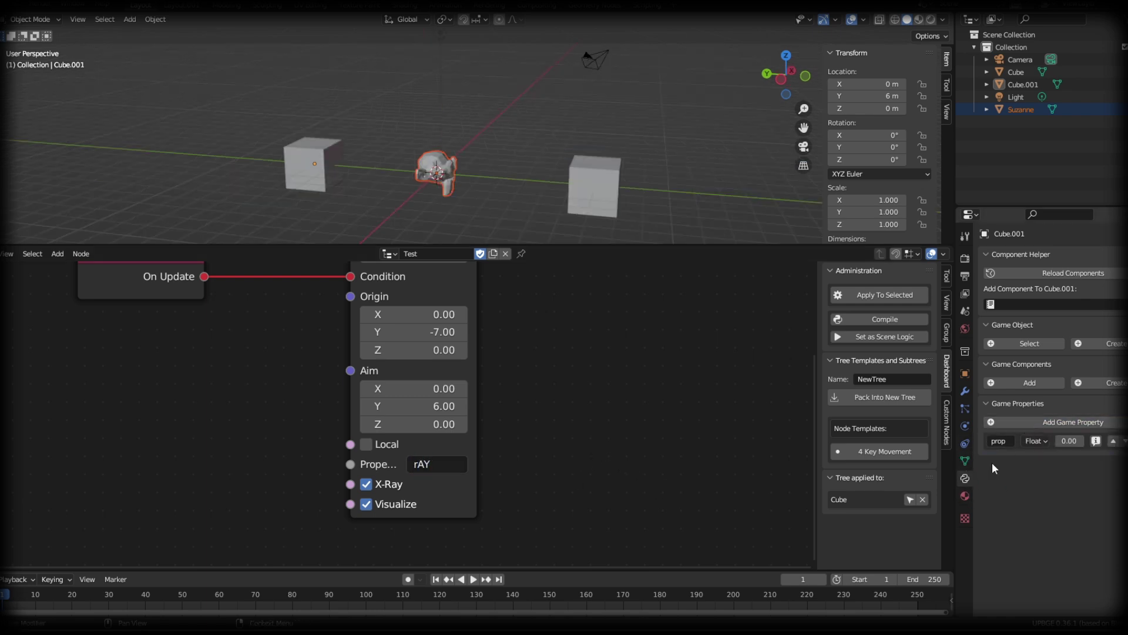
left_click(1001, 444)
key("BackSpace")
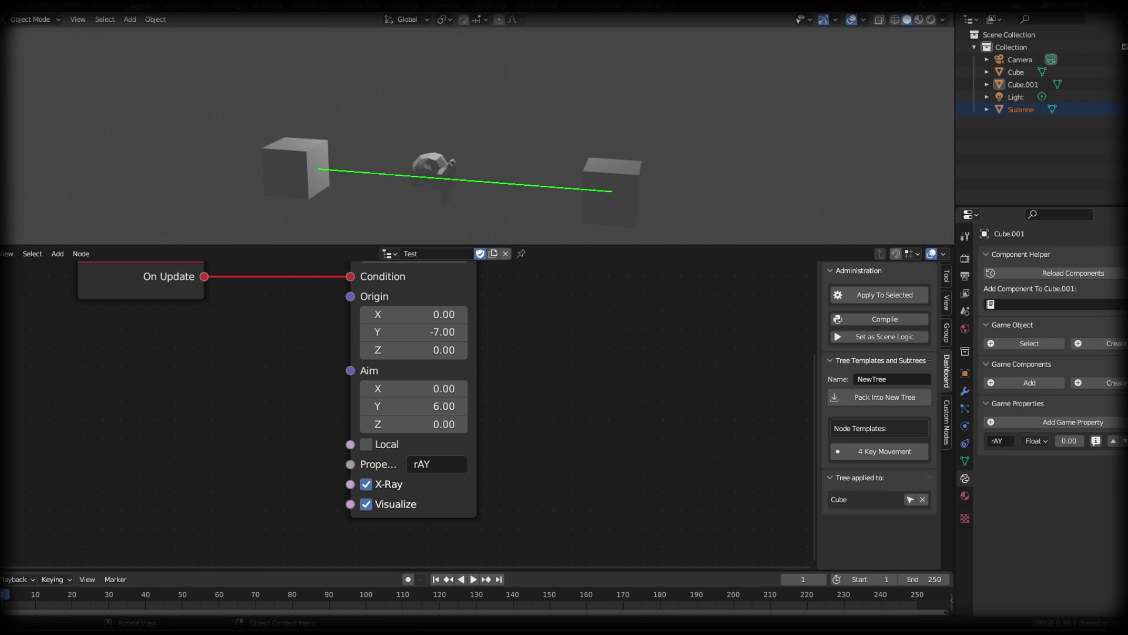
key("Escape")
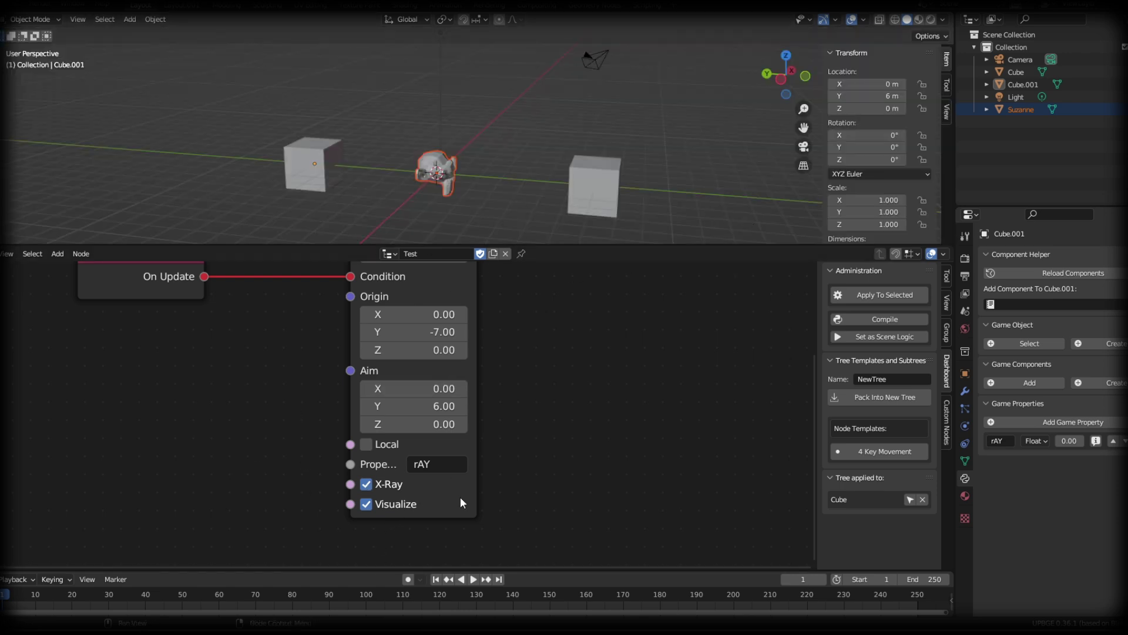
Step: Disable X-Ray on the Raycast node and test the ray past Suzanne in a game run
left_click(366, 484)
key("p")
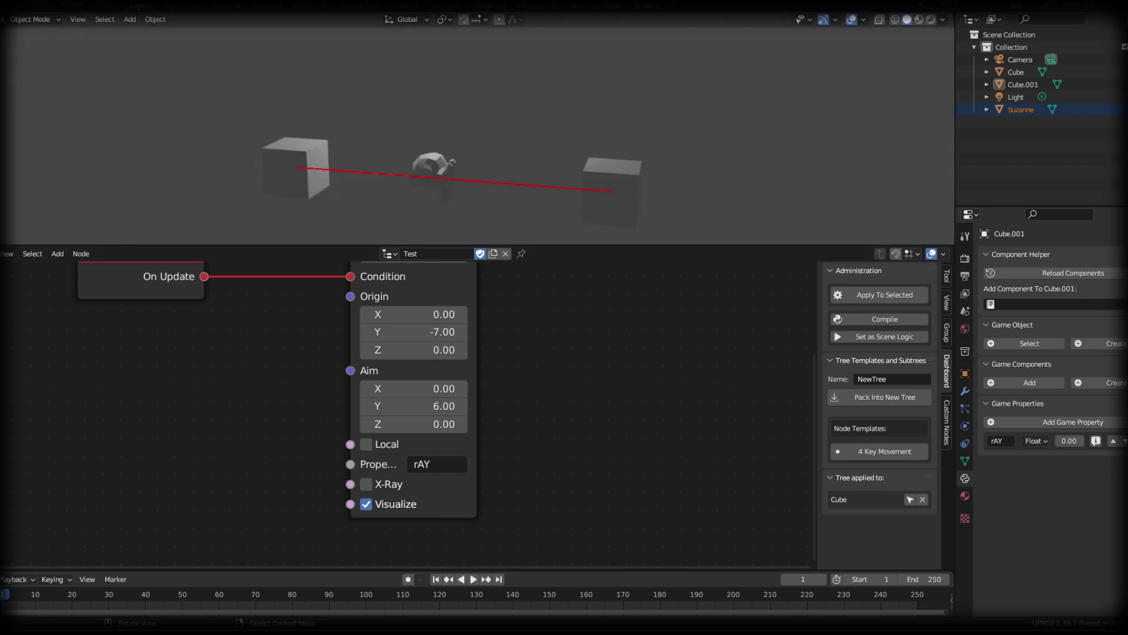
key("Escape")
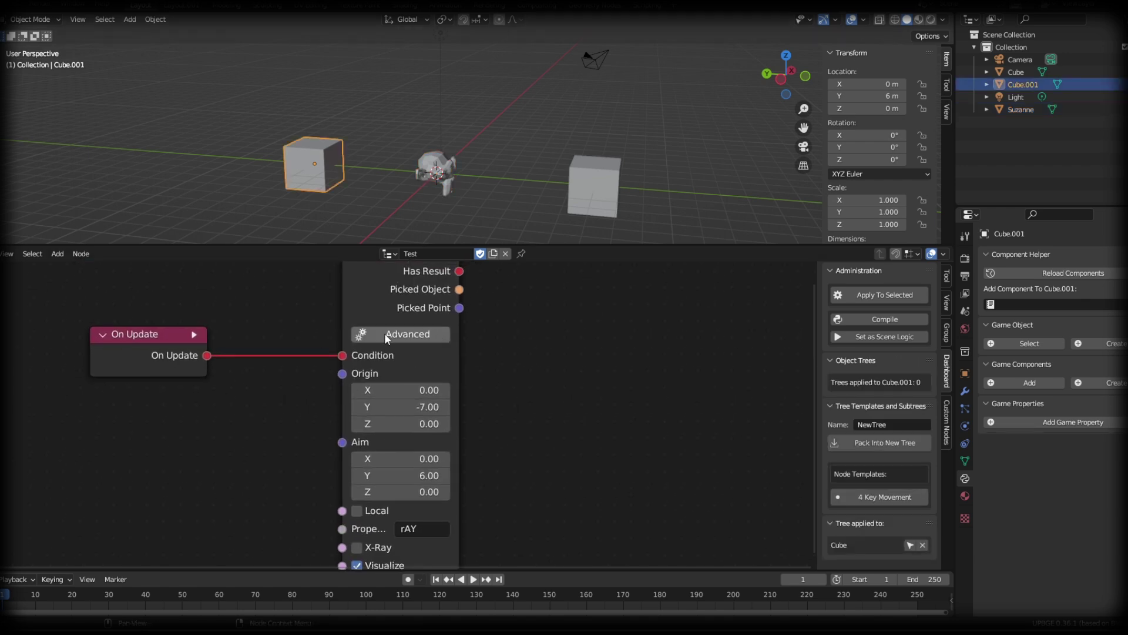
Step: Switch the Raycast node to its Advanced mode
middle_click_drag(577, 348, 606, 397)
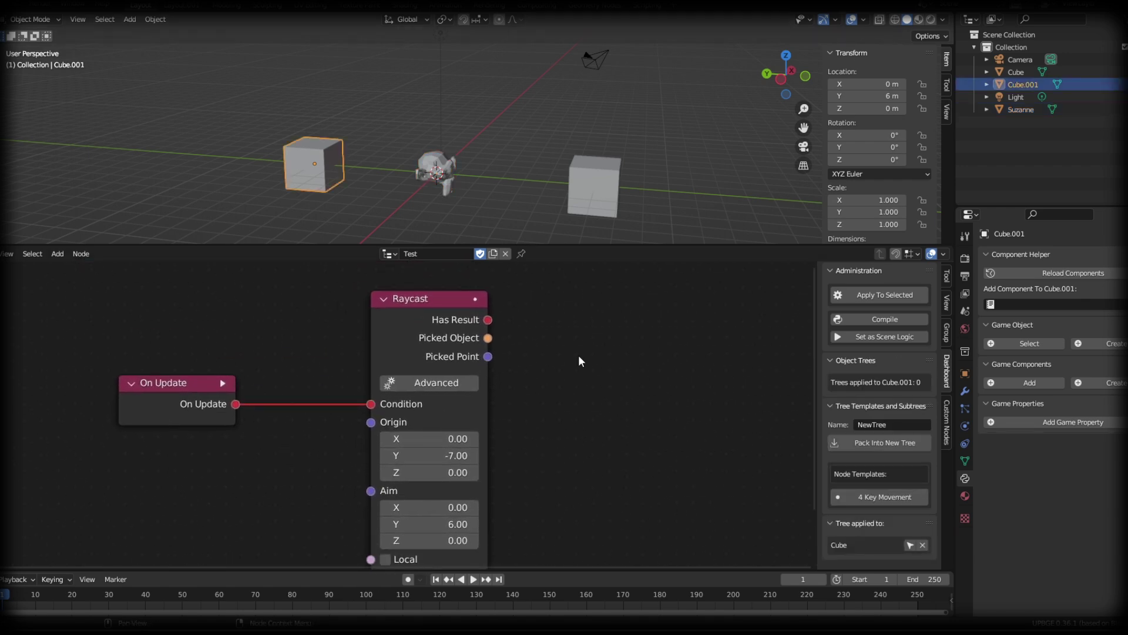
left_click(422, 383)
scroll(517, 332, "up", 1)
middle_click_drag(516, 329, 504, 339)
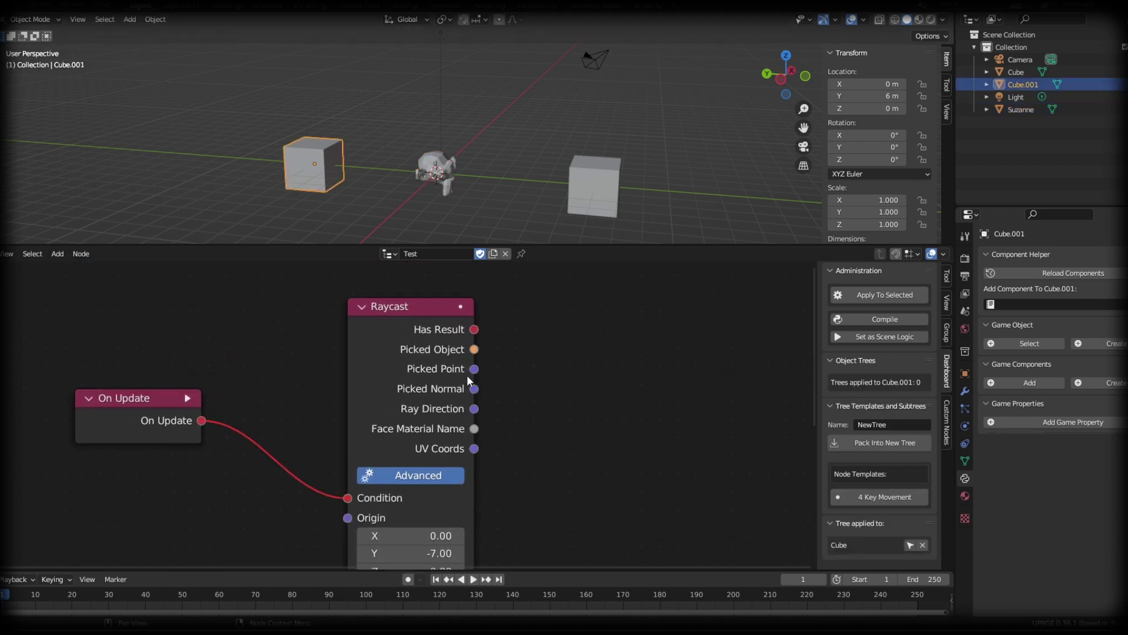
Step: Enable Custom Distance on the Raycast node with a Distance of 100.00 and test the ray in a game run
middle_click_drag(511, 466, 537, 448)
scroll(543, 442, "up", 4)
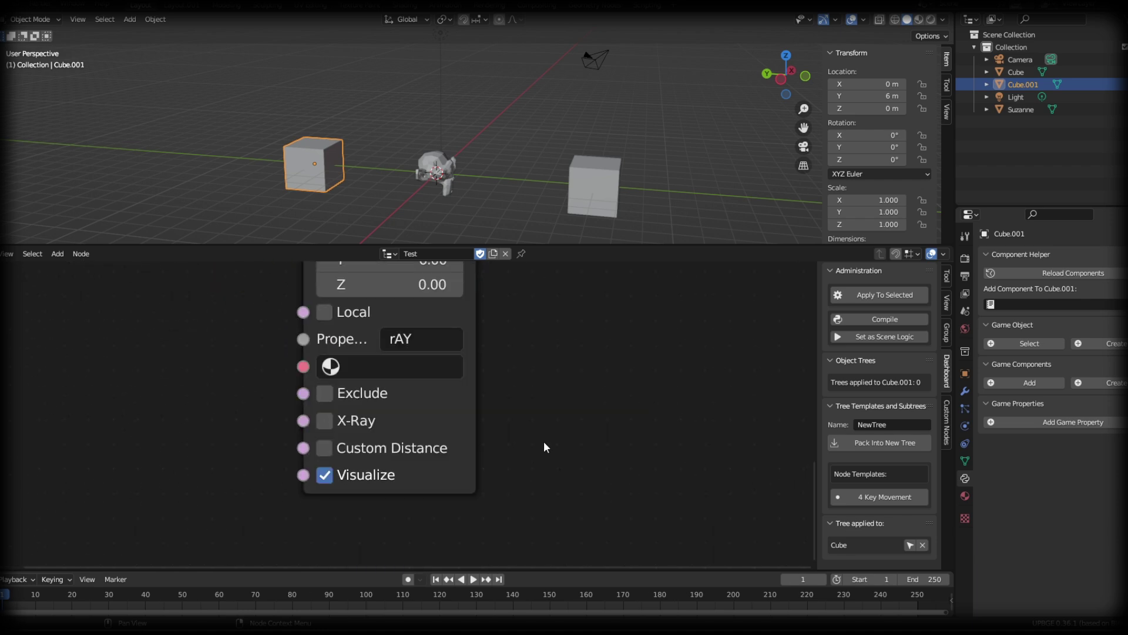
left_click(329, 447)
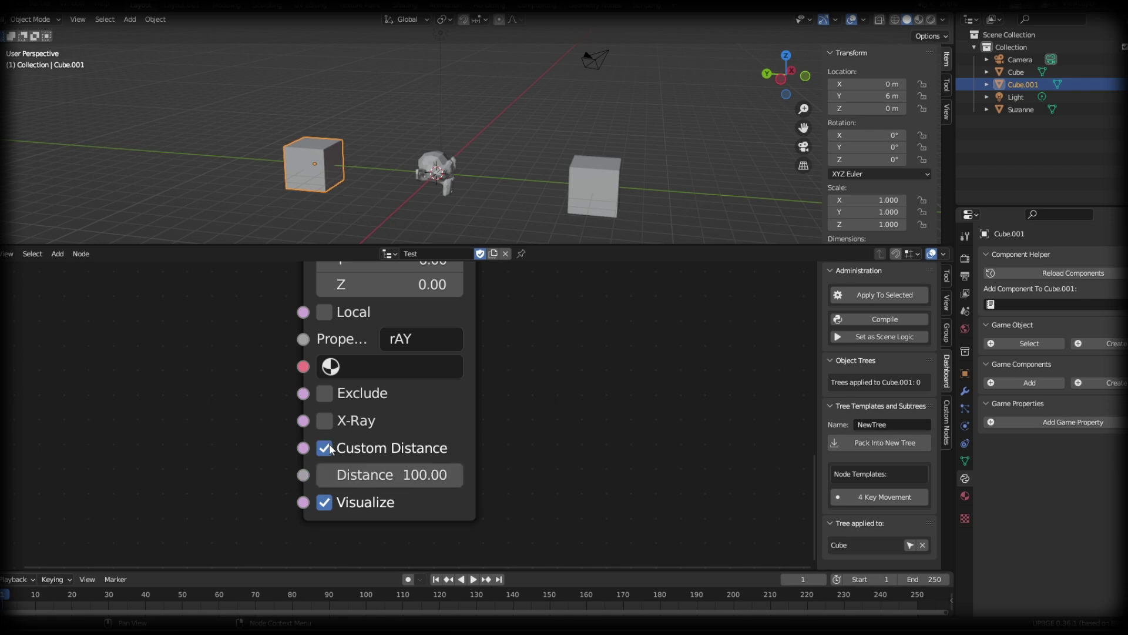
middle_click_drag(432, 305, 429, 421)
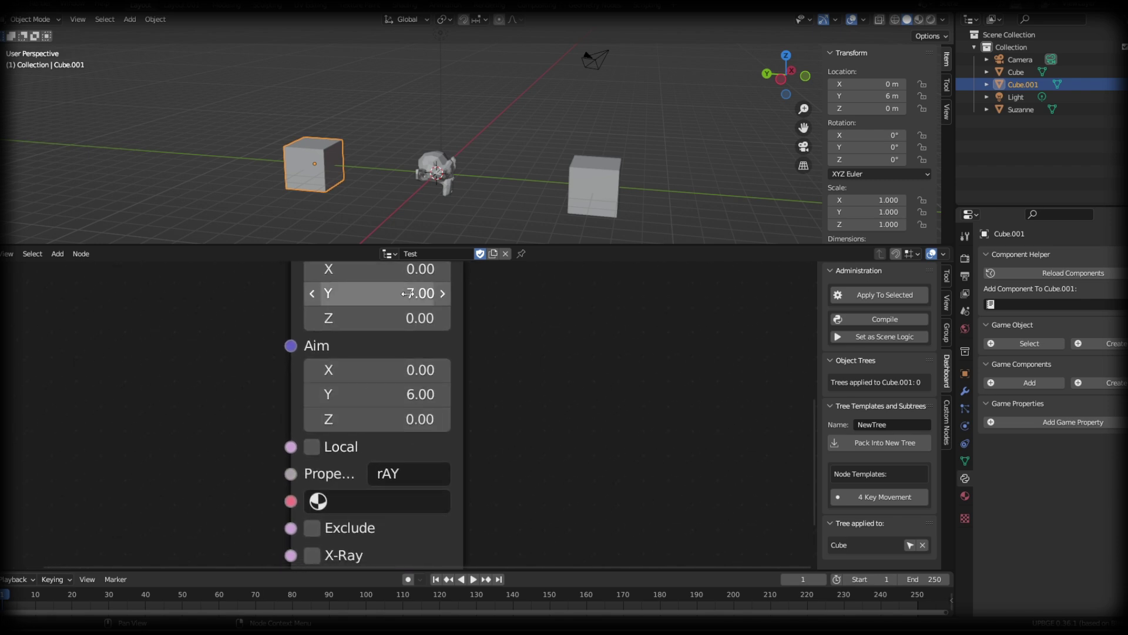
middle_click_drag(416, 474, 439, 398)
middle_click_drag(499, 529, 482, 392)
middle_click_drag(396, 315, 407, 487)
scroll(407, 486, "down", 4)
scroll(407, 485, "right", 3)
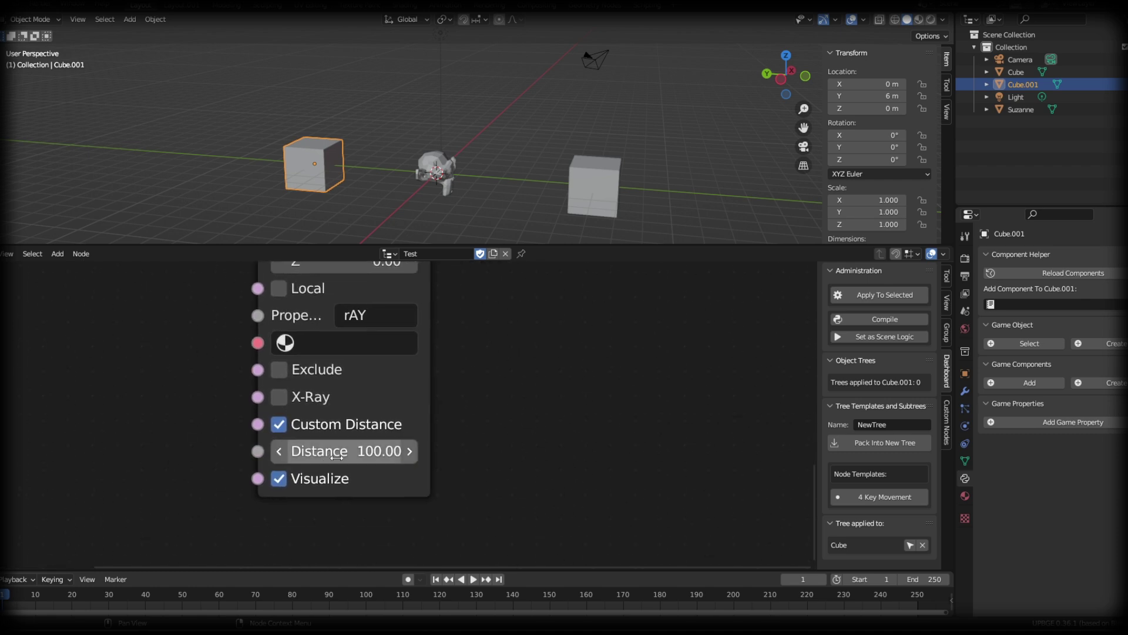
left_click(319, 455)
key("Return")
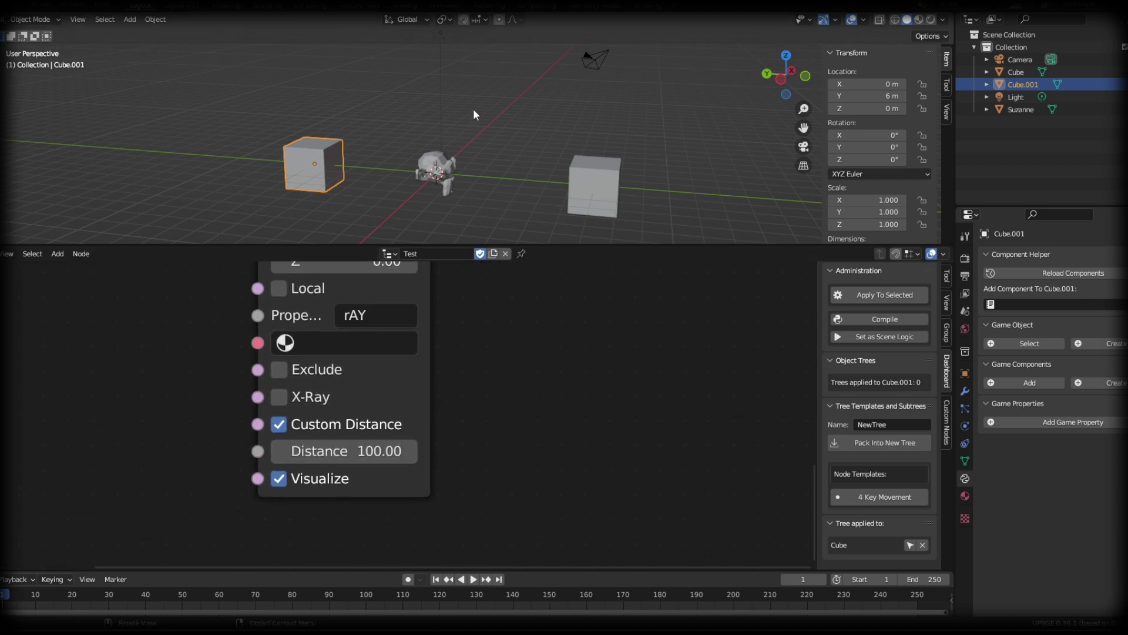
key("p")
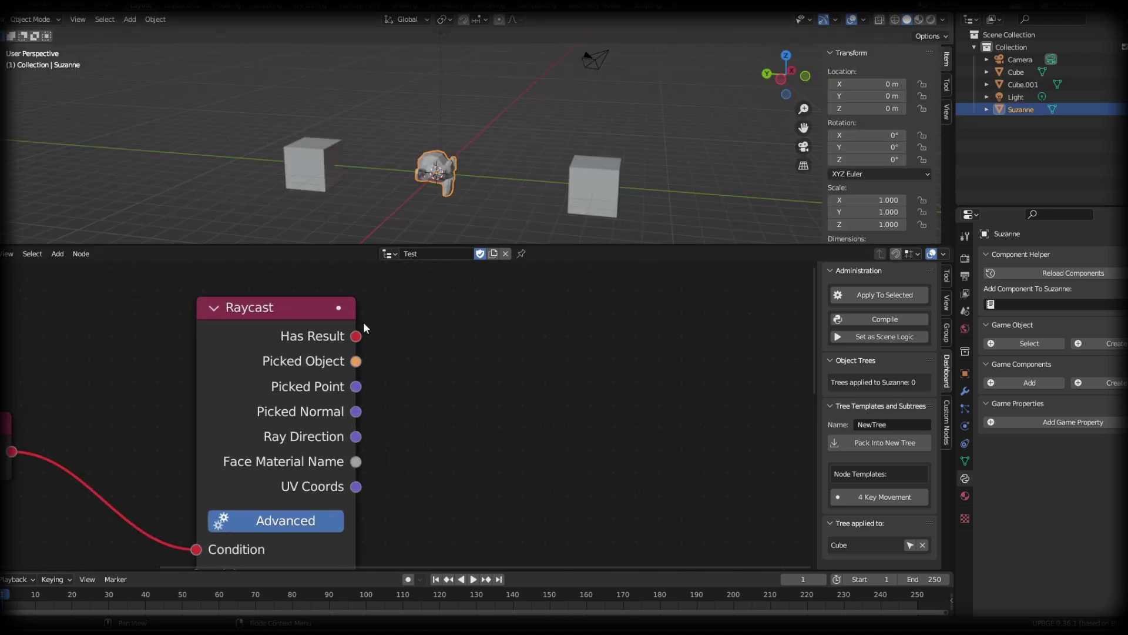
Step: Move the On Update node closer to the Raycast node and select Cube.001
middle_click_drag(353, 333, 461, 310)
left_click_drag(460, 312, 438, 337)
scroll(429, 339, "down", 1)
middle_click_drag(432, 353, 435, 318)
left_click_drag(90, 378, 219, 428)
middle_click_drag(473, 281, 238, 376)
key("shift+a")
left_click(330, 181)
scroll(439, 291, "down", 1)
middle_click_drag(440, 291, 507, 523)
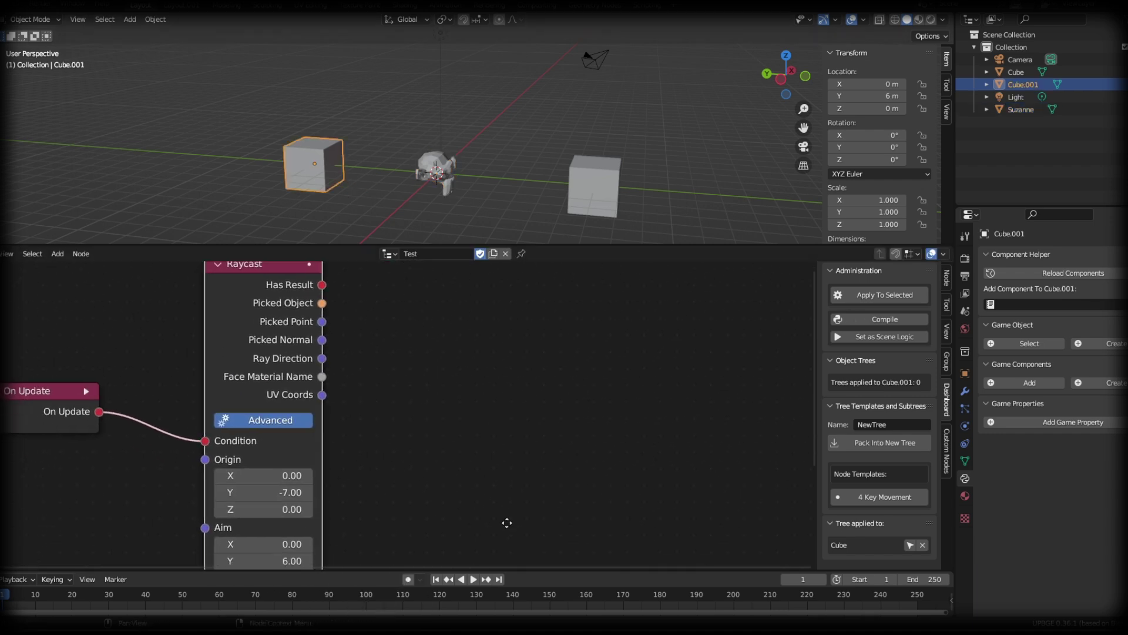
Step: Set the Raycast node's Property filter to Cube and add a Float game property named Cube to Cube.001
middle_click_drag(427, 327, 395, 333)
left_click(327, 417)
type("cU")
left_click(1037, 425)
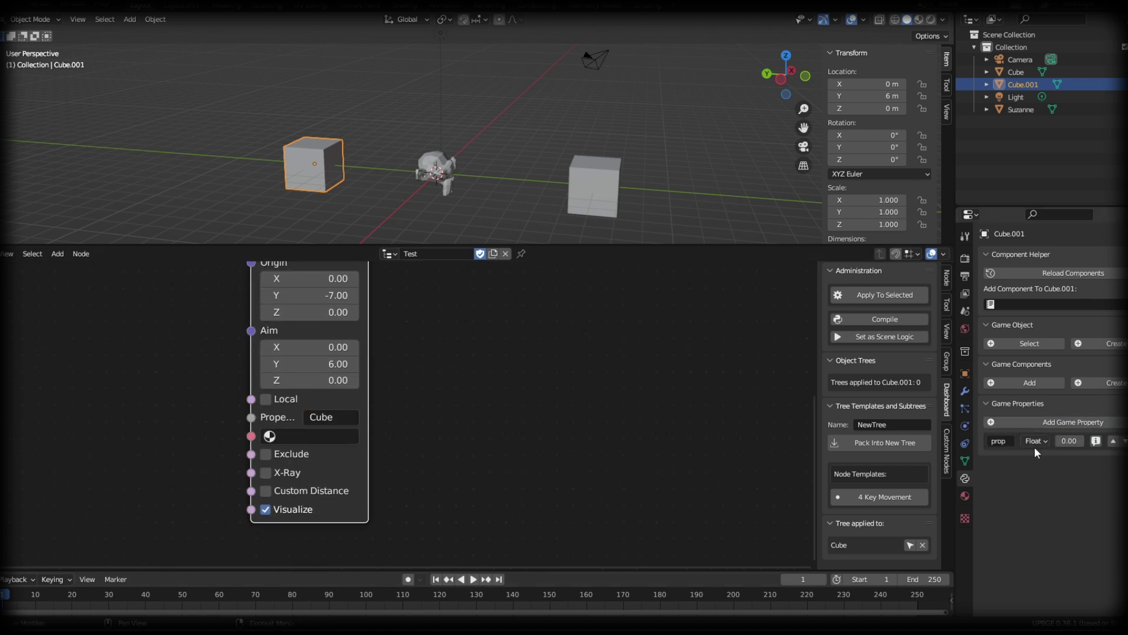
left_click(1005, 444)
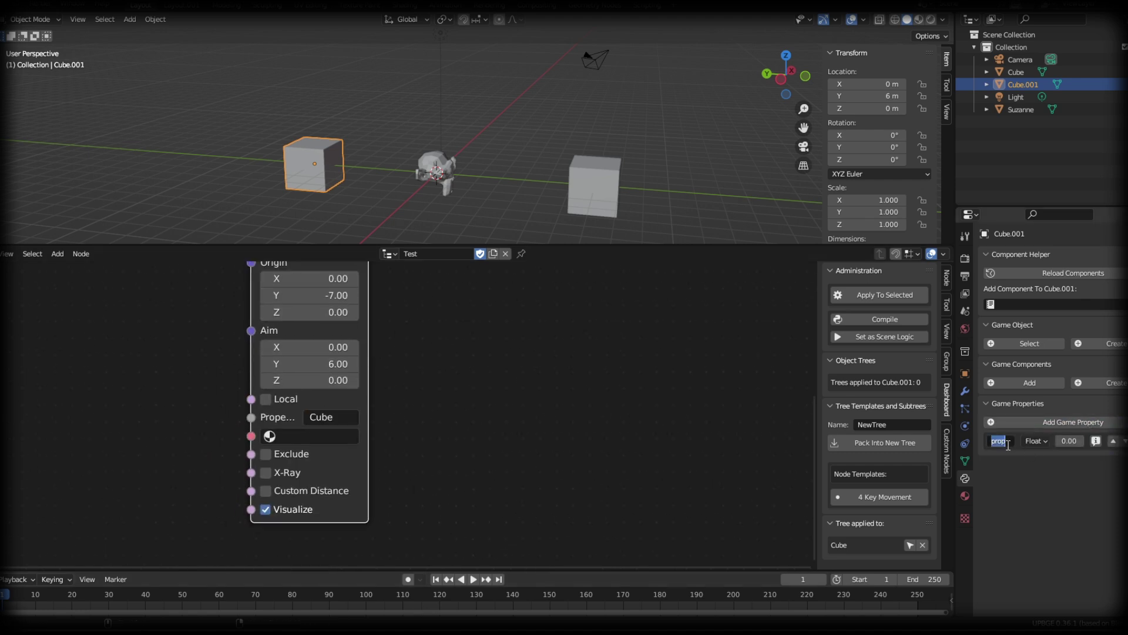
type("Cube")
key("Return")
Step: Run the game without X-Ray, enable X-Ray on the Raycast node, and run the game again
key("Home")
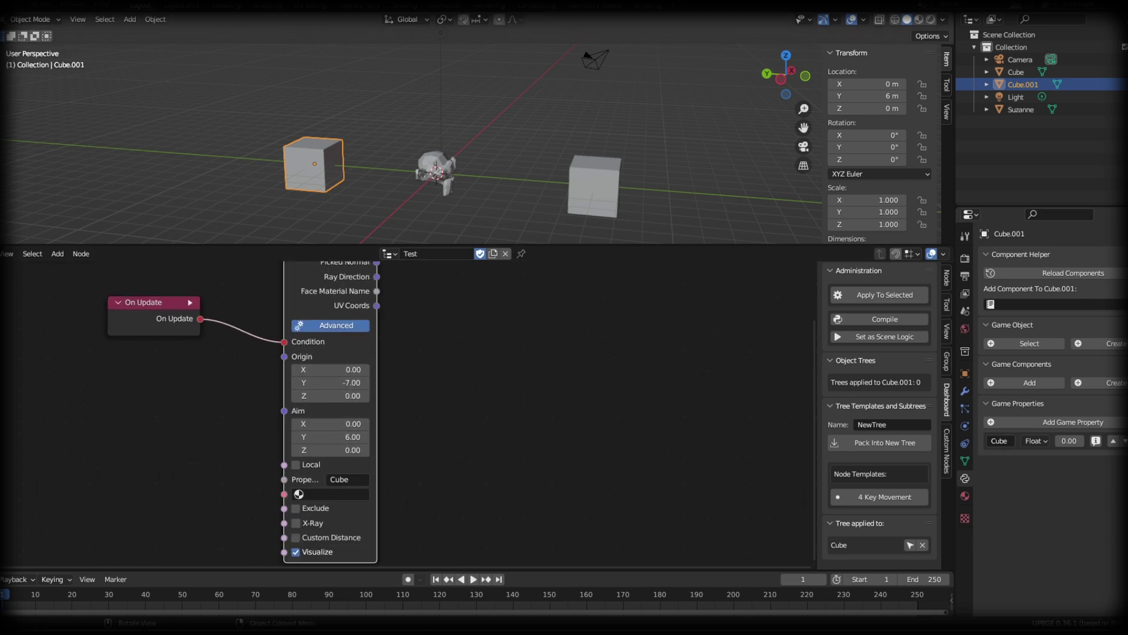
key("p")
key("Escape")
left_click(295, 523)
middle_click_drag(403, 489, 449, 492)
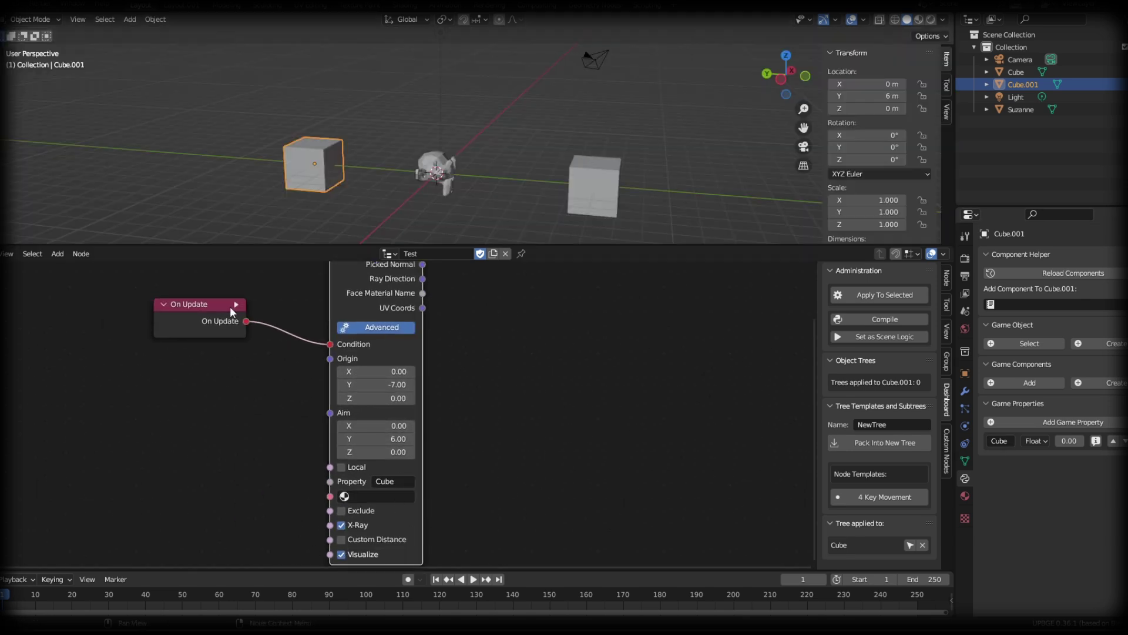
scroll(468, 501, "up", 1)
key("p")
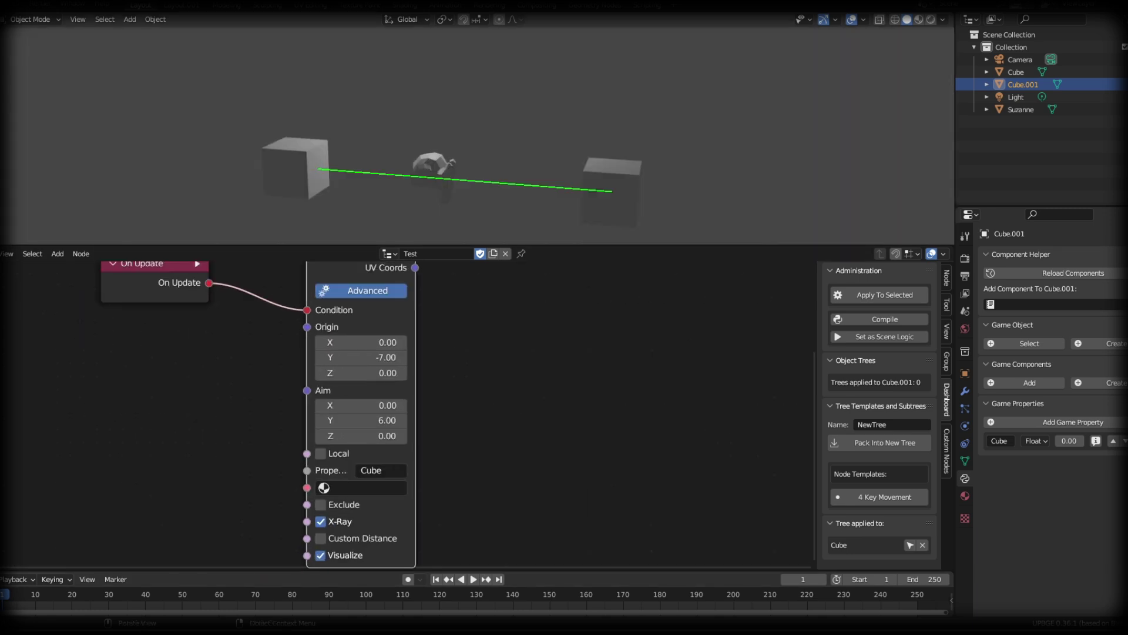
key("Escape")
Step: Add a Set World Position node beside the Raycast node
middle_click_drag(562, 347, 533, 483)
middle_click_drag(469, 365, 421, 394)
key("shift+a")
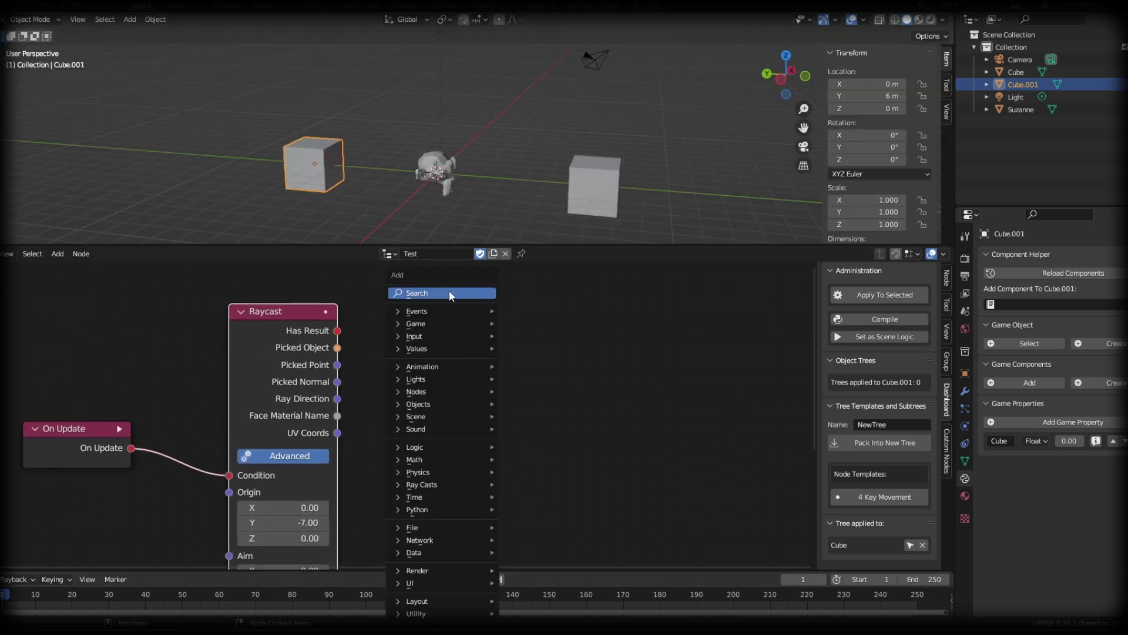
left_click(432, 292)
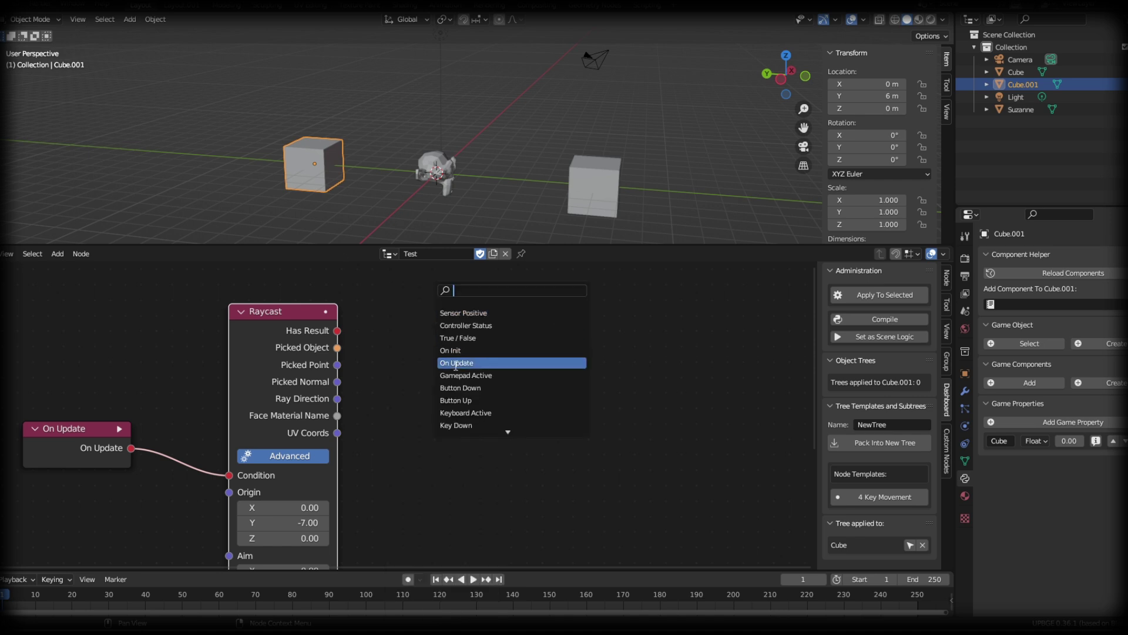
key("shift+a")
left_click(435, 294)
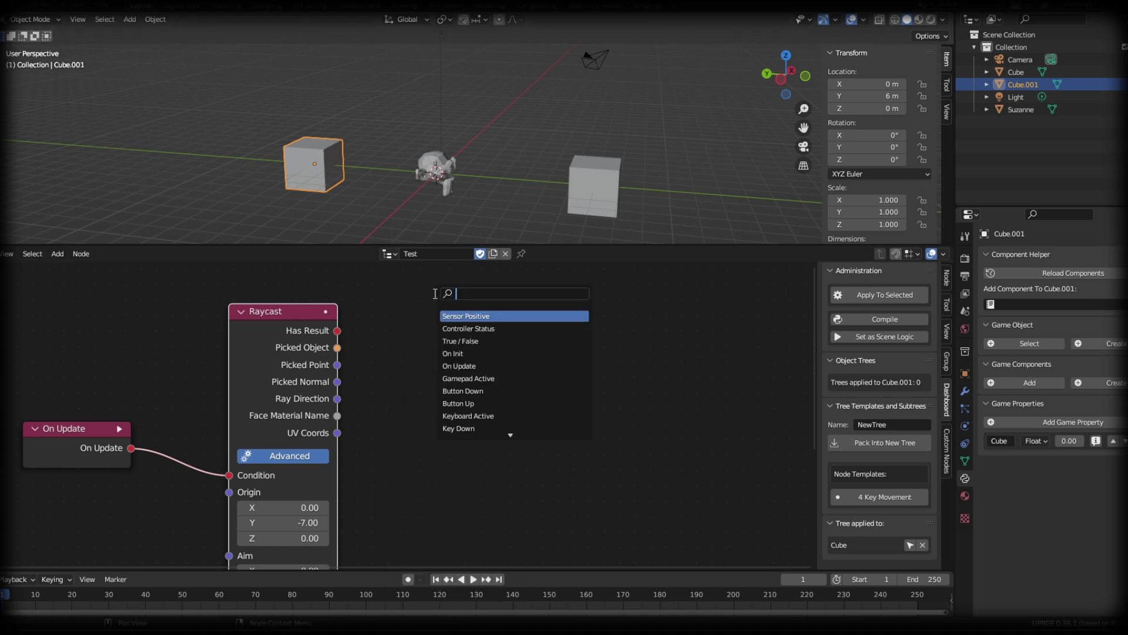
type("set worl")
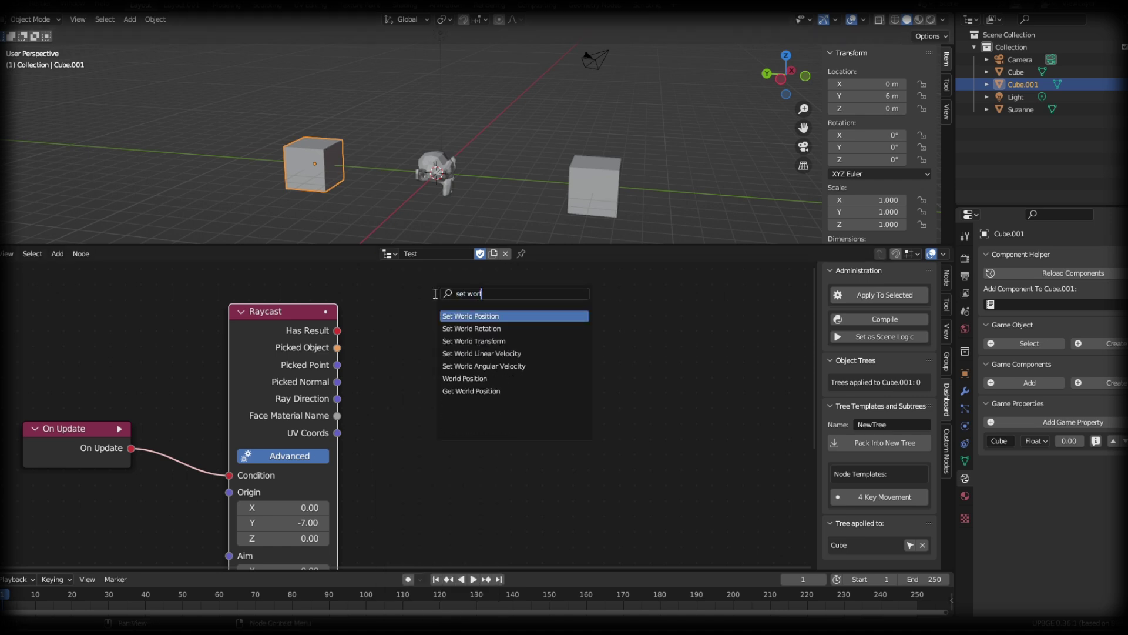
key("Return")
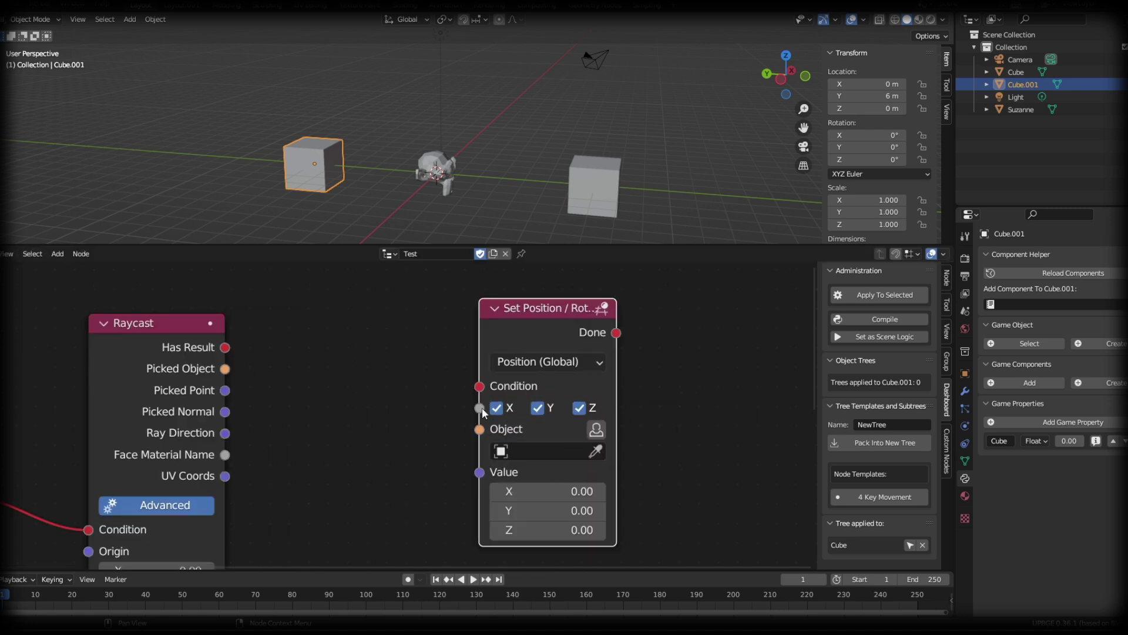
Step: Connect the Raycast node's Has Result output to the Set Position node's Condition input
left_click_drag(482, 407, 417, 337)
left_click_drag(427, 413, 372, 405)
middle_click_drag(366, 362, 408, 332)
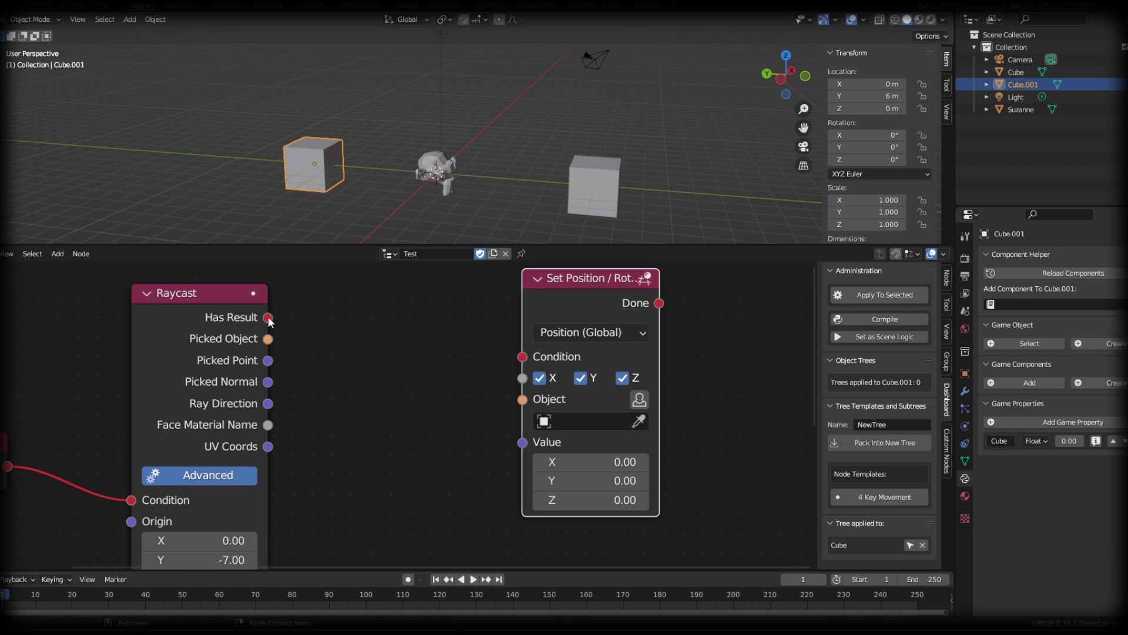
left_click_drag(268, 318, 520, 358)
left_click_drag(572, 319, 583, 284)
scroll(383, 396, "down", 3)
middle_click_drag(383, 395, 362, 452)
scroll(361, 453, "up", 5)
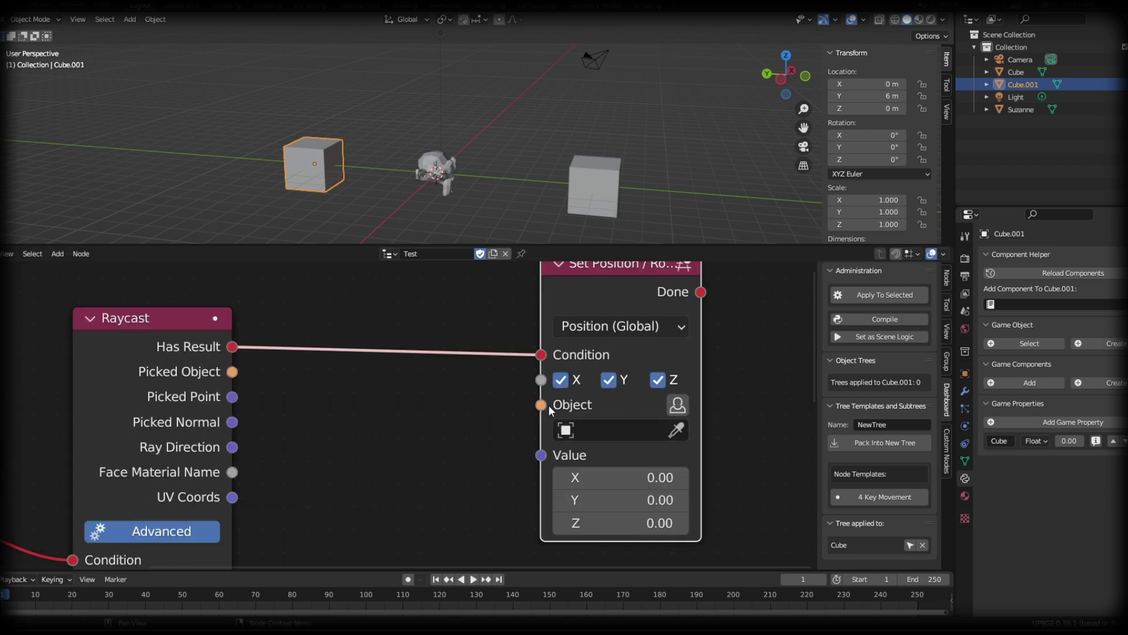
Step: Set Suzanne as the Set Position node's Object in place of a trial link from the Raycast's Picked Object output
left_click_drag(233, 372, 541, 404)
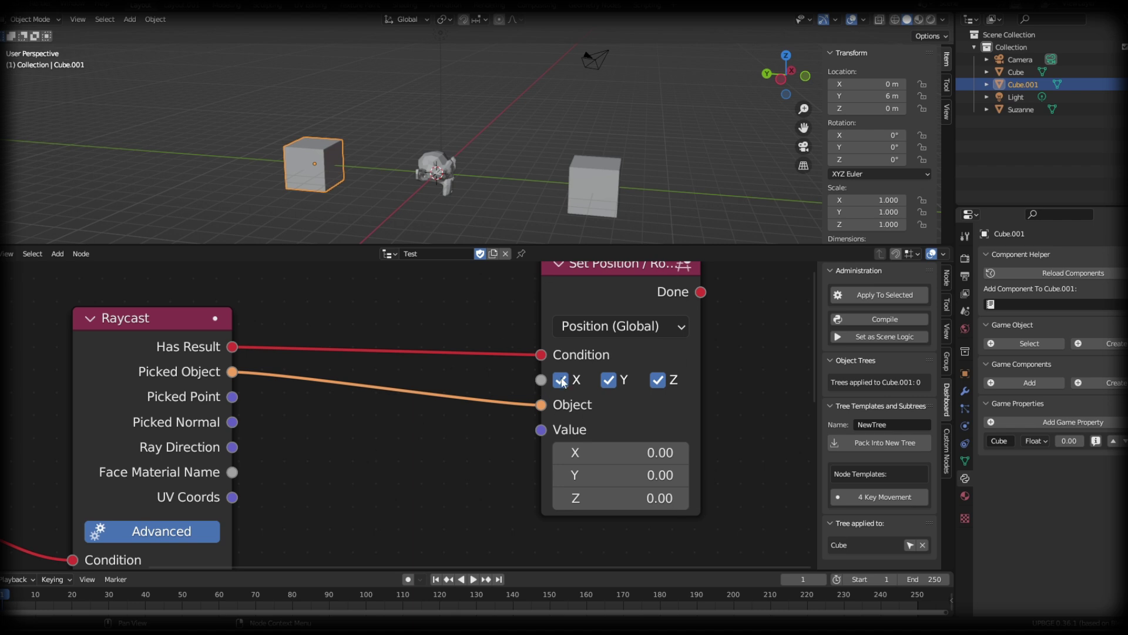
left_click_drag(541, 406, 323, 440)
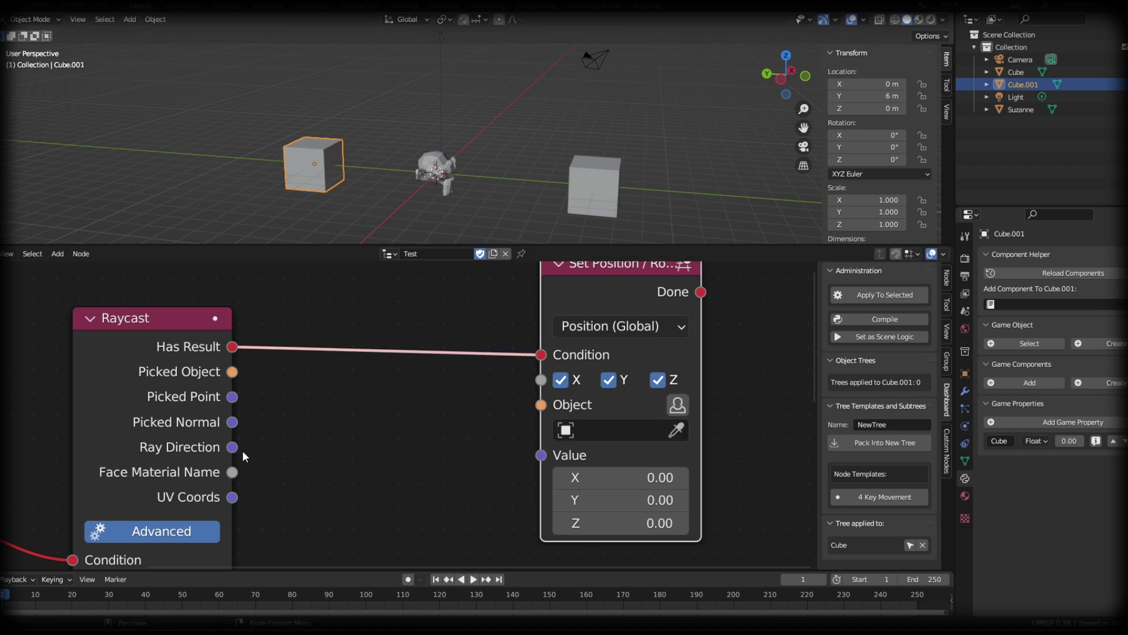
left_click(677, 430)
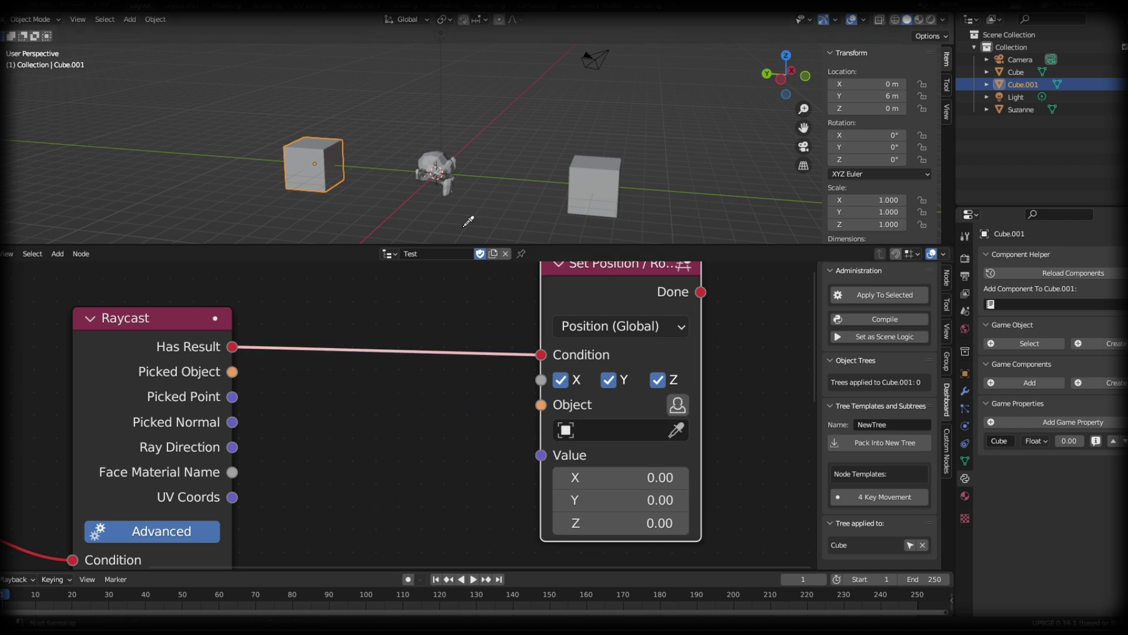
left_click(447, 169)
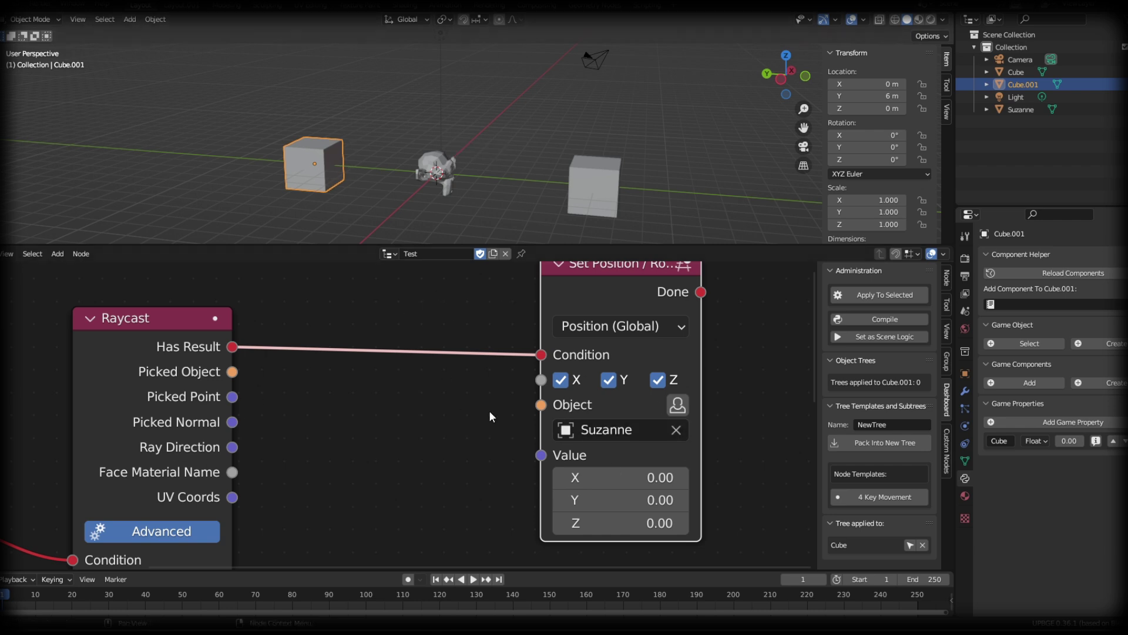
middle_click_drag(632, 390, 557, 352)
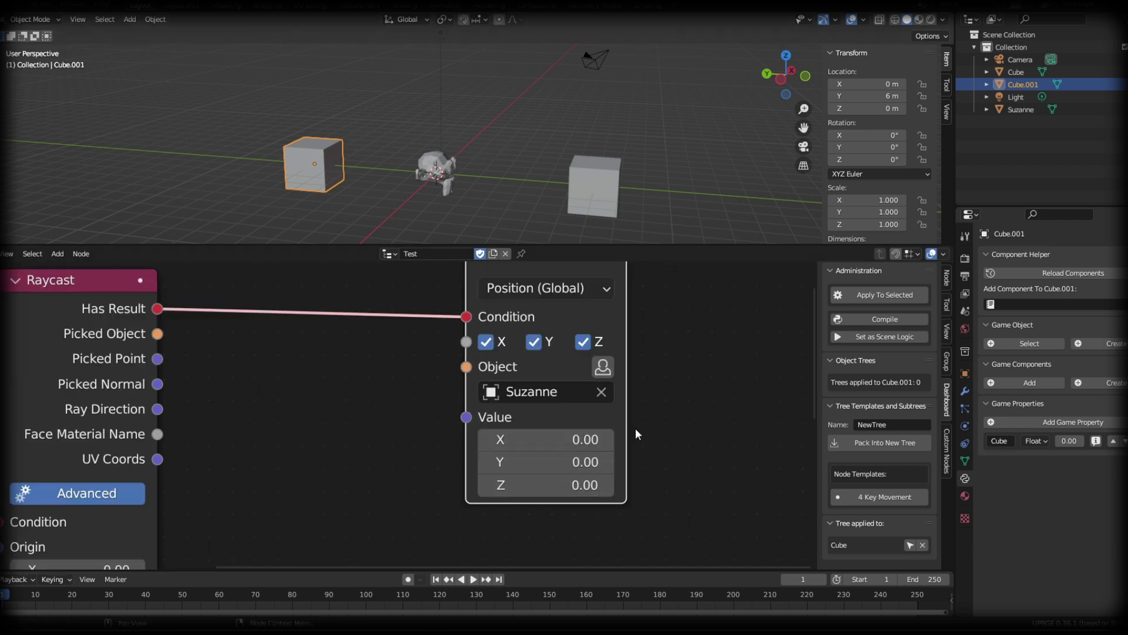
Step: Set the Set Position node's Value to 4.00 on X, Y and Z and run the game
left_click(576, 439)
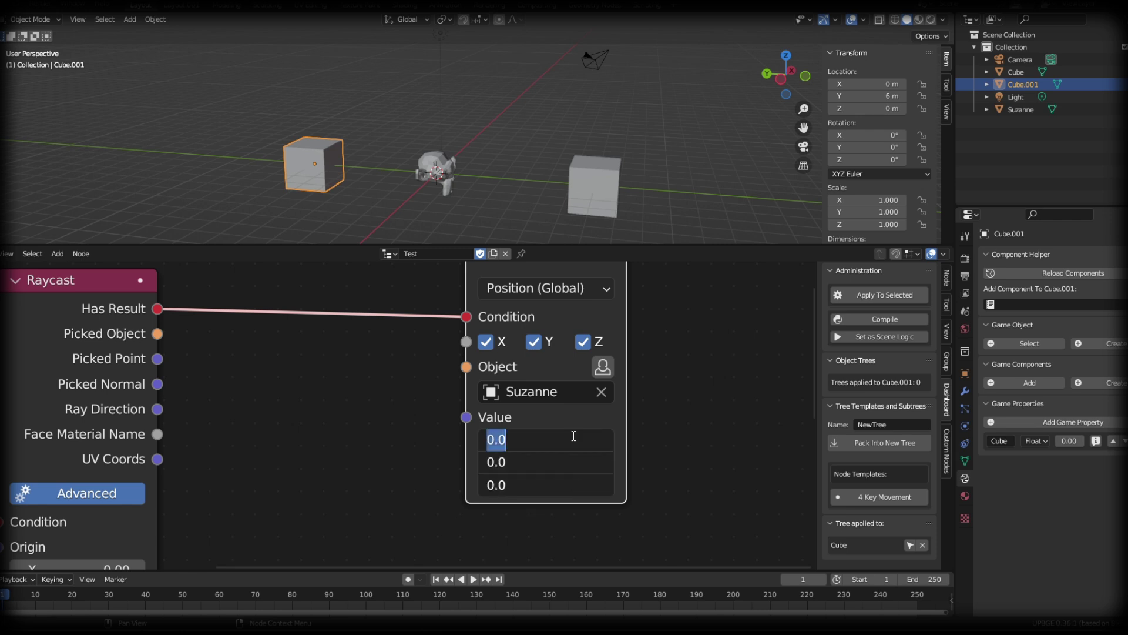
type("4")
key("Return")
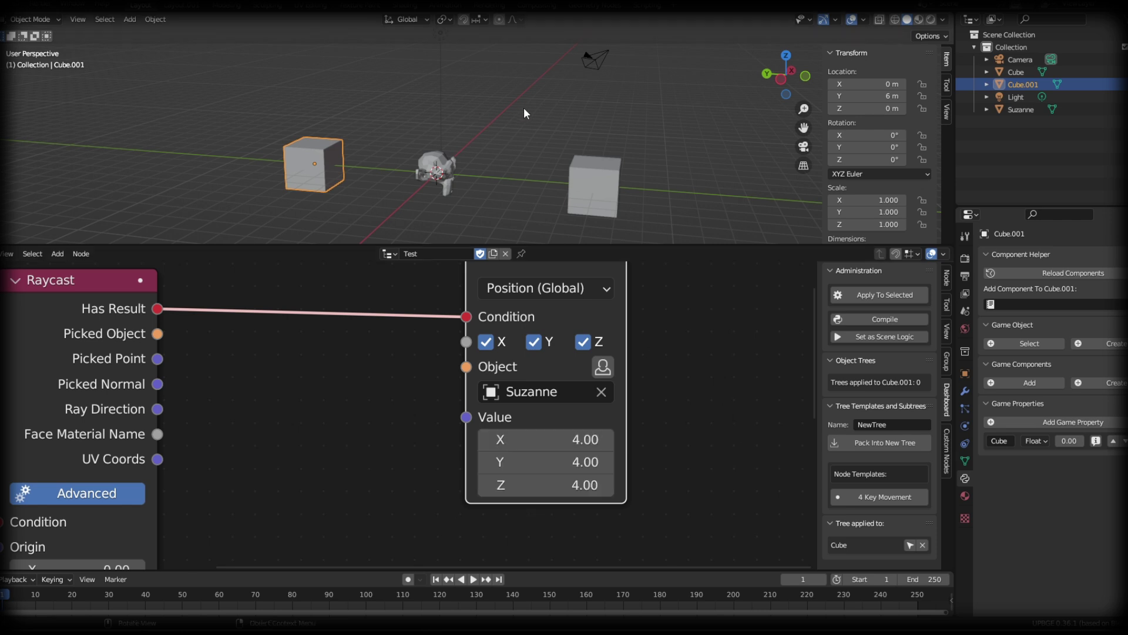
key("p")
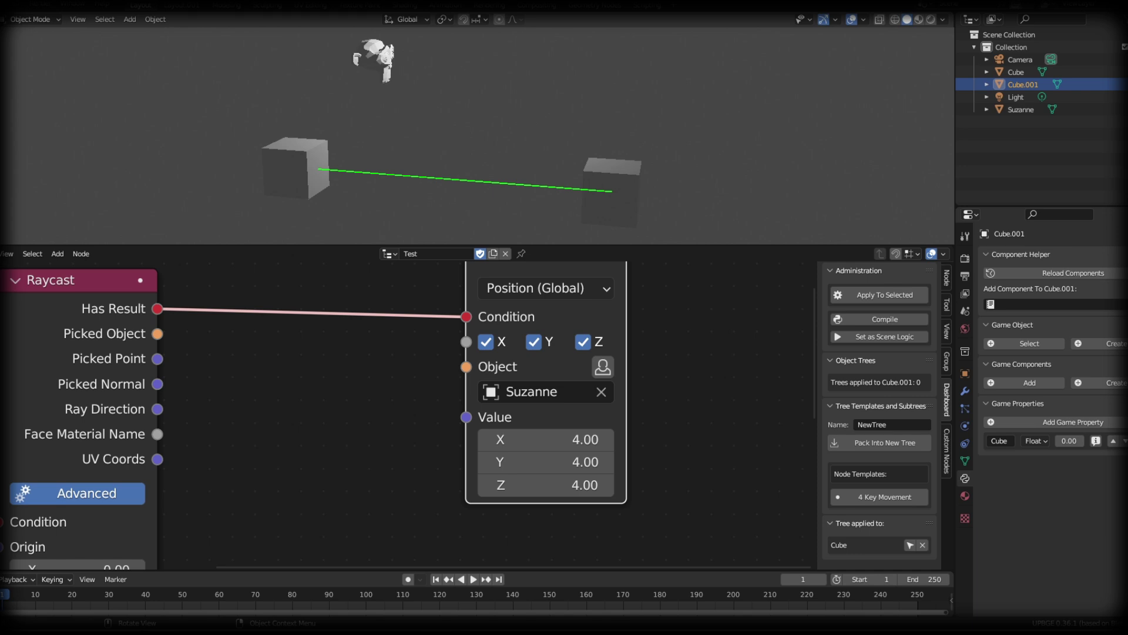
key("Escape")
Step: Connect the Raycast node's Picked Point output to the Set Position node's Value input and run the game
scroll(154, 344, "up", 1)
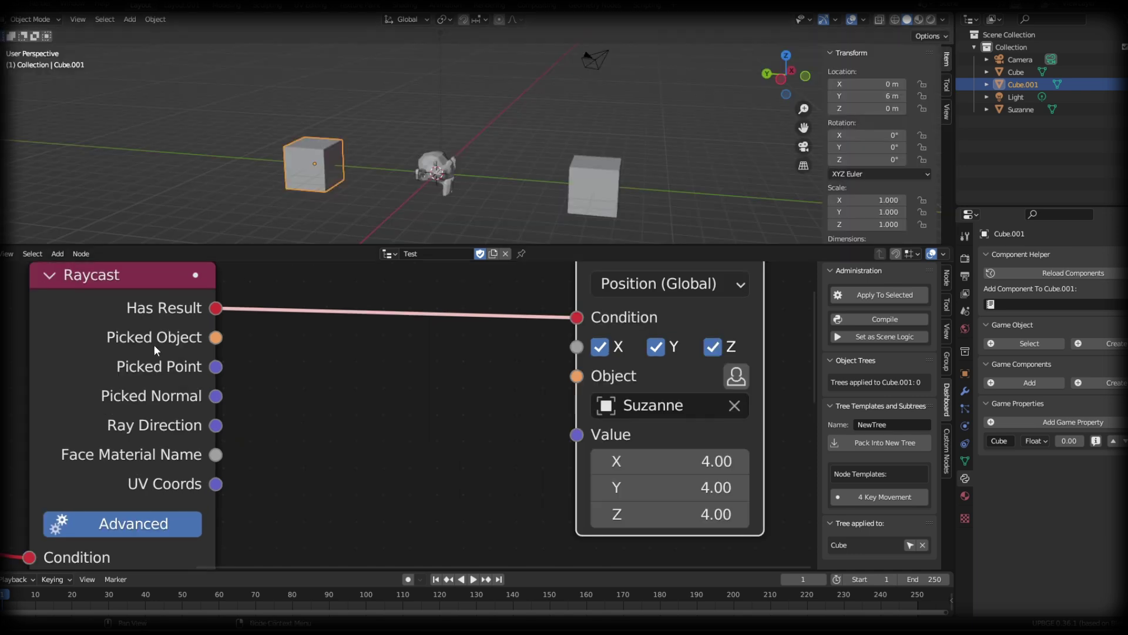
left_click_drag(216, 366, 576, 434)
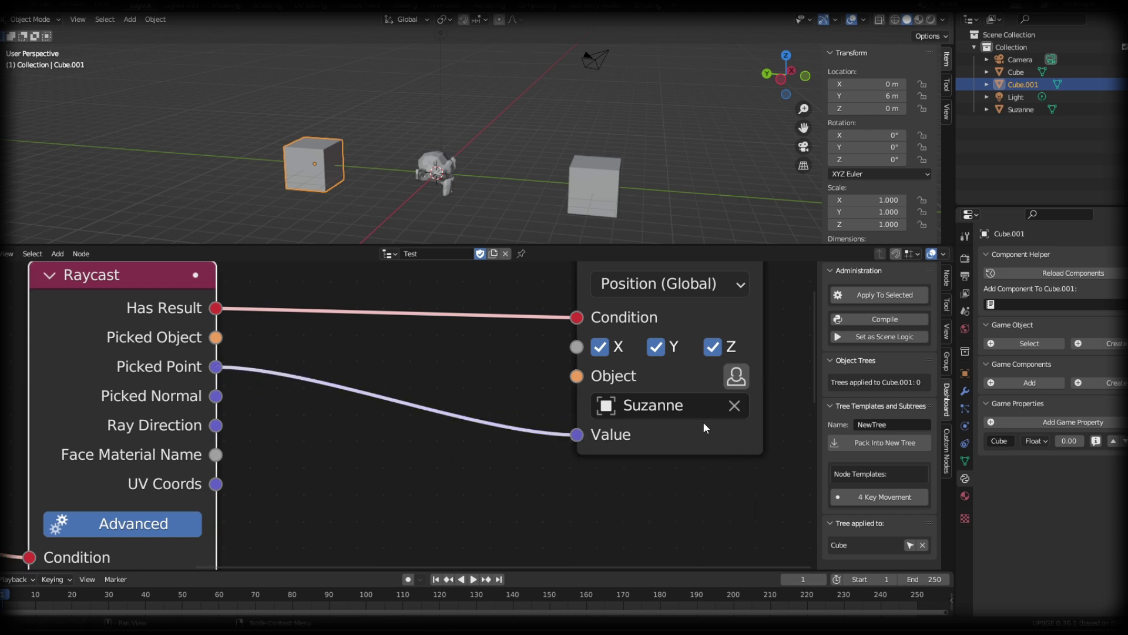
key("p")
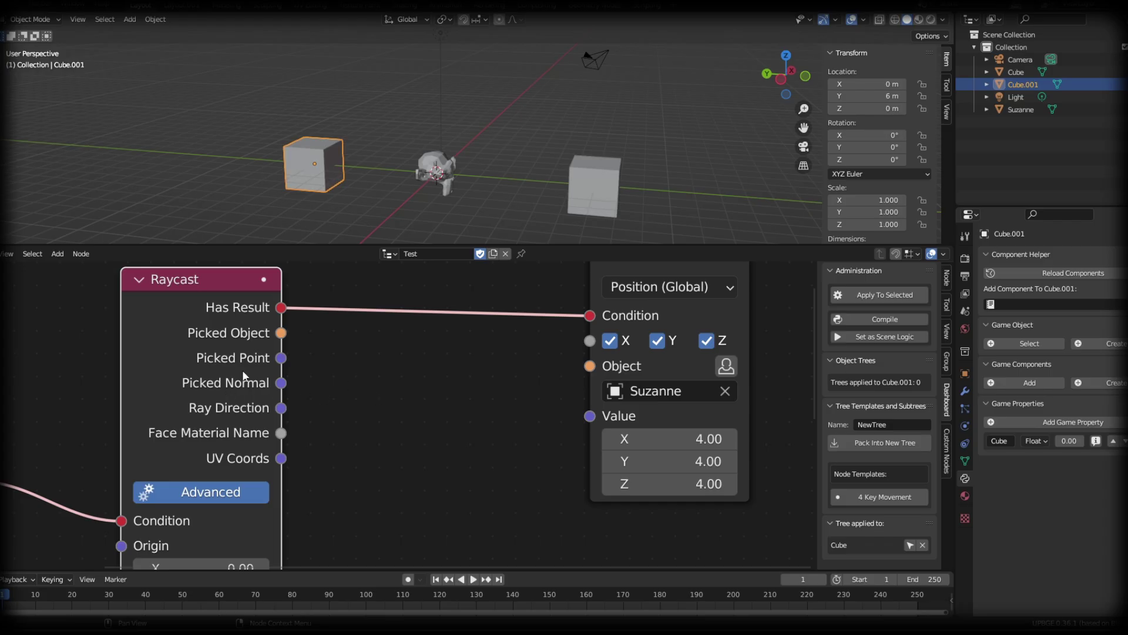
Step: Connect the Raycast node's Picked Normal output to the Set Position node's Value input and run the game
left_click_drag(282, 383, 305, 281)
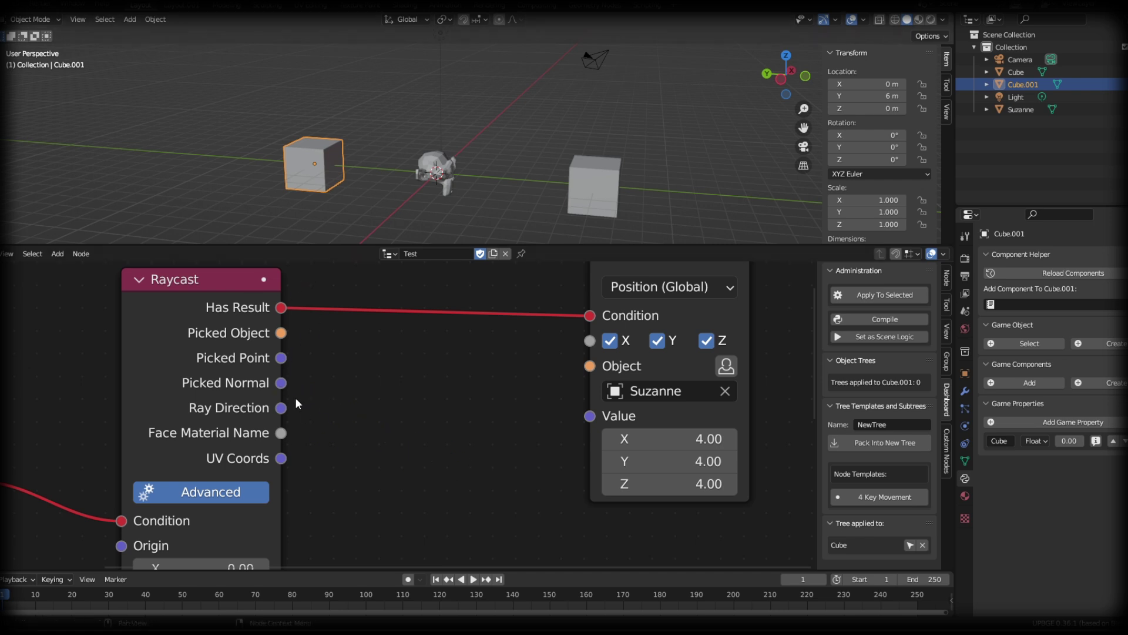
left_click_drag(281, 383, 596, 416)
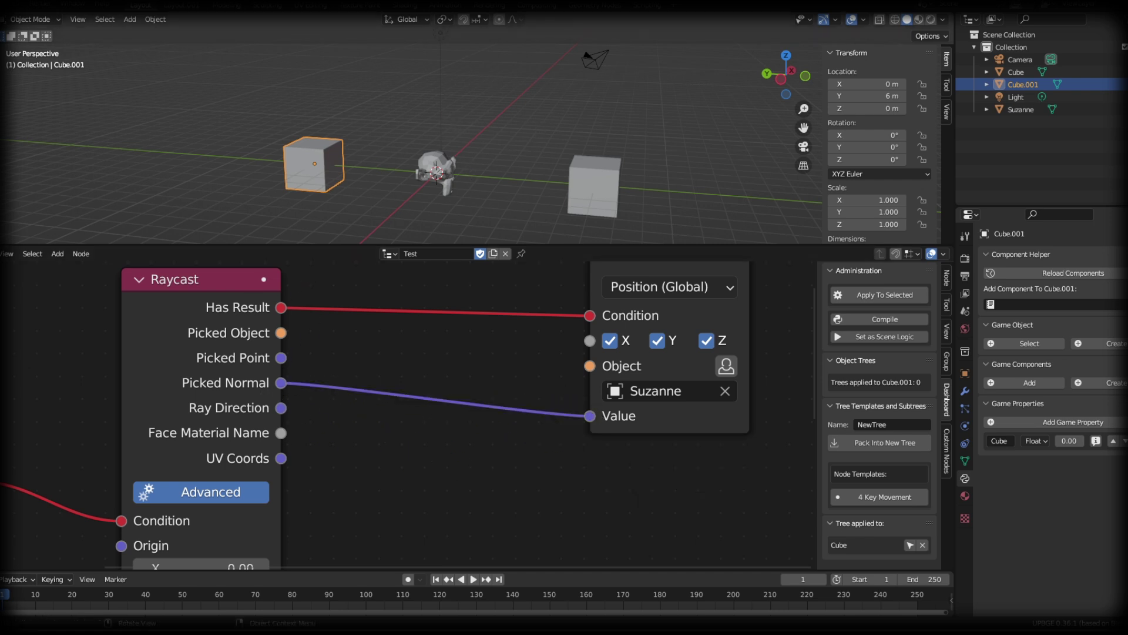
key("p")
key("Escape")
Step: Rotate Cube.001 freely and run the game to test the picked normal
key("r")
key("r")
left_click(439, 212)
key("p")
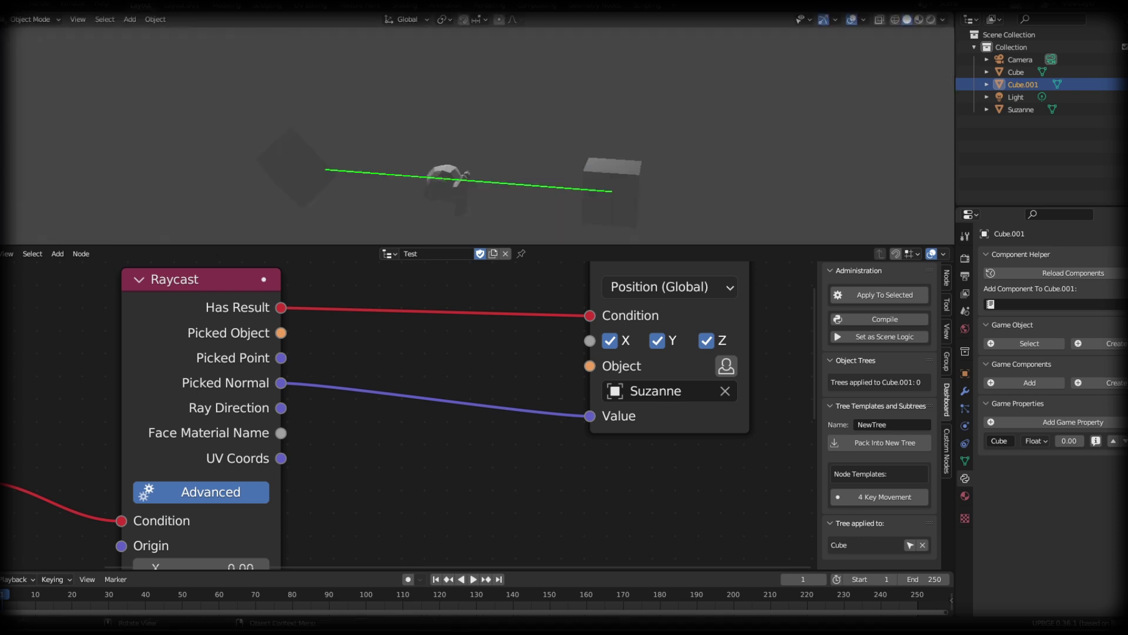
Step: Rotate Cube.001 to another orientation, test it in the game, and undo the rotation
key("Escape")
key("r")
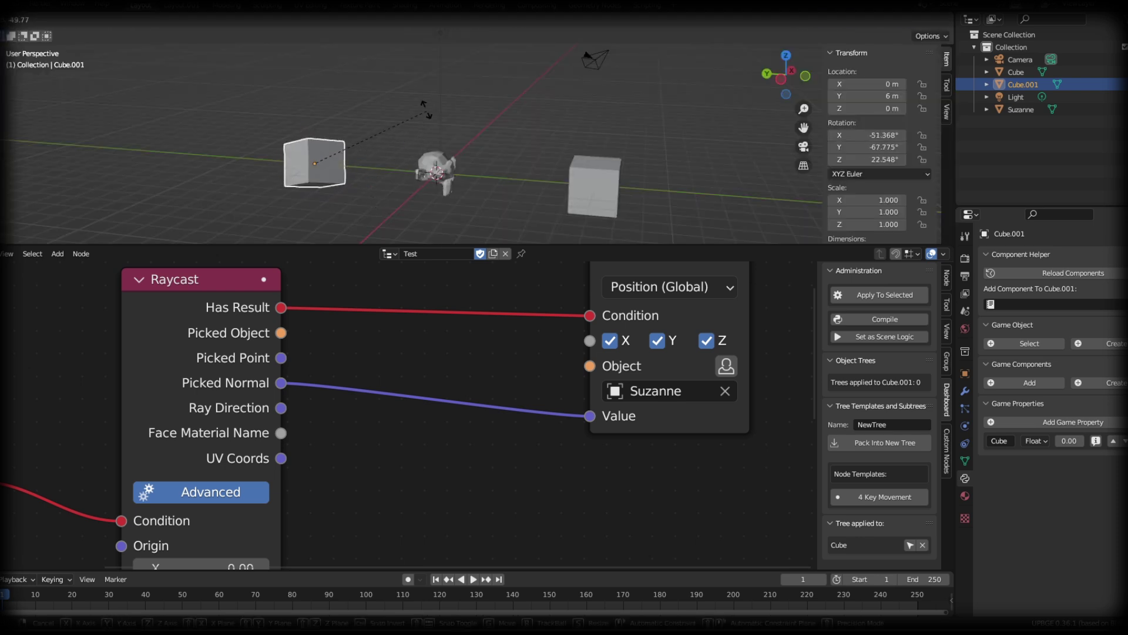
left_click(407, 97)
key("o")
key("p")
key("Escape")
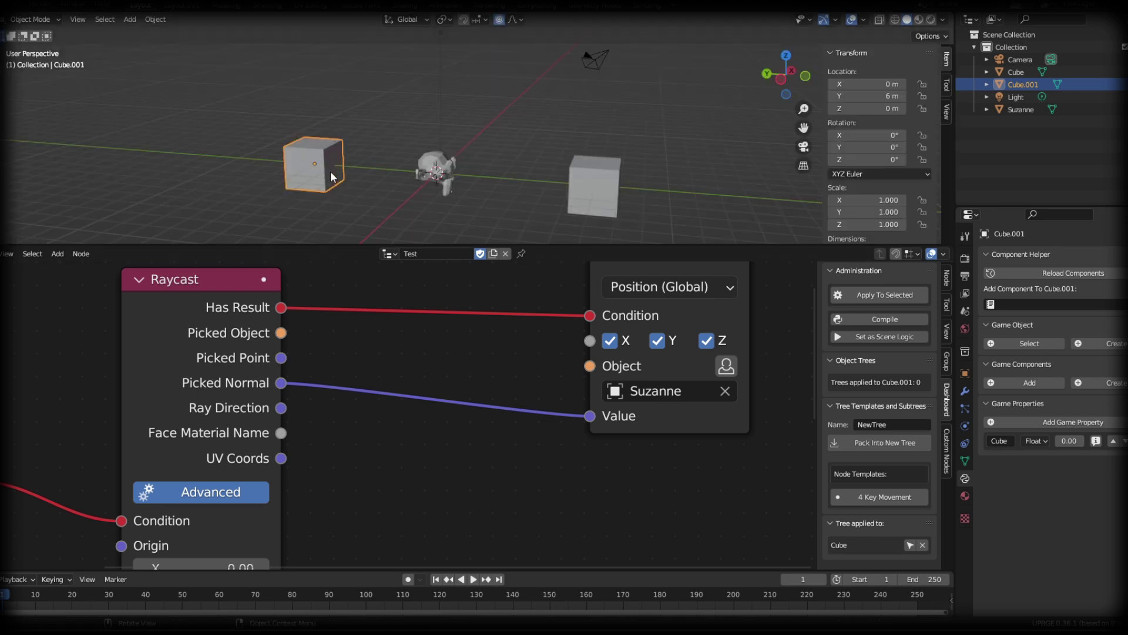
key("ctrl+z")
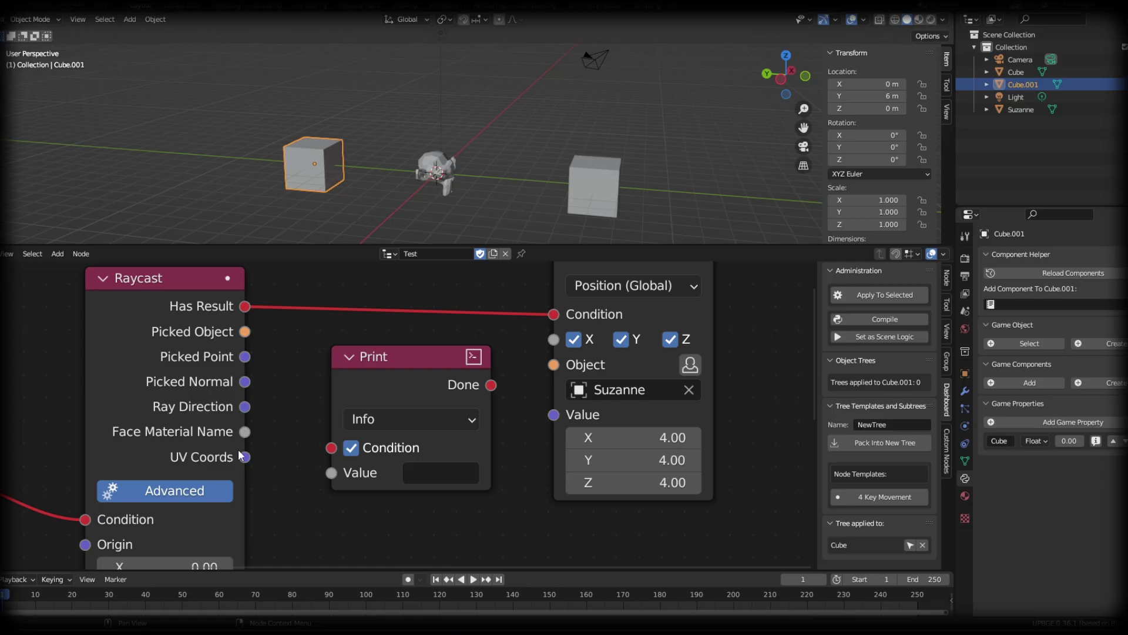
Step: Connect the Raycast node's Face Material Name output to the Print node's Value input and run the game
left_click_drag(390, 357, 368, 335)
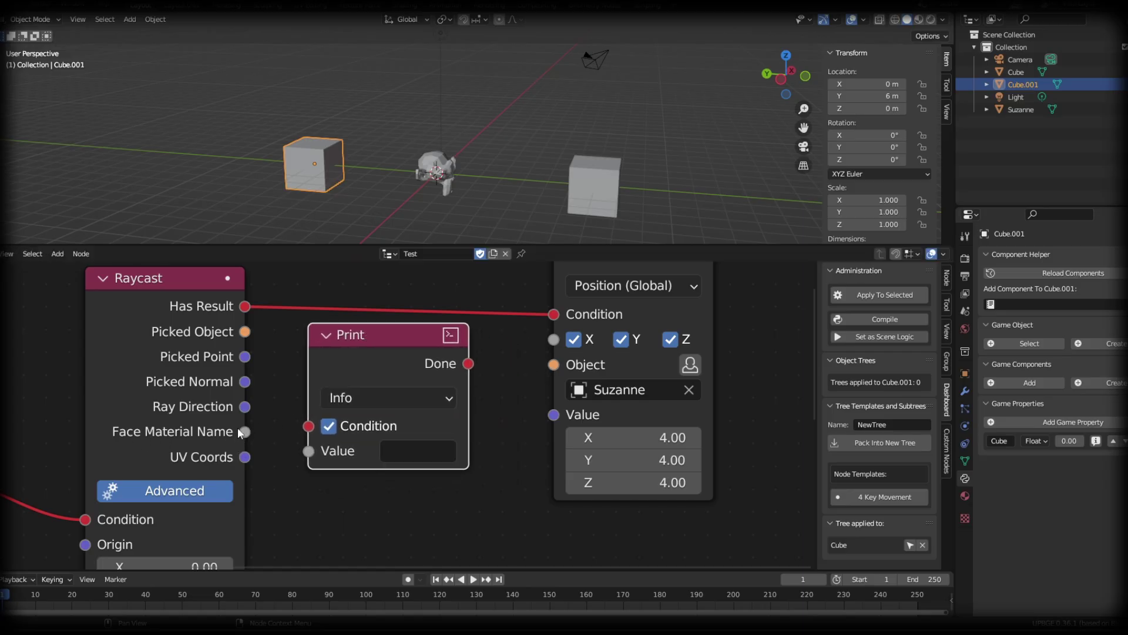
left_click_drag(247, 431, 309, 452)
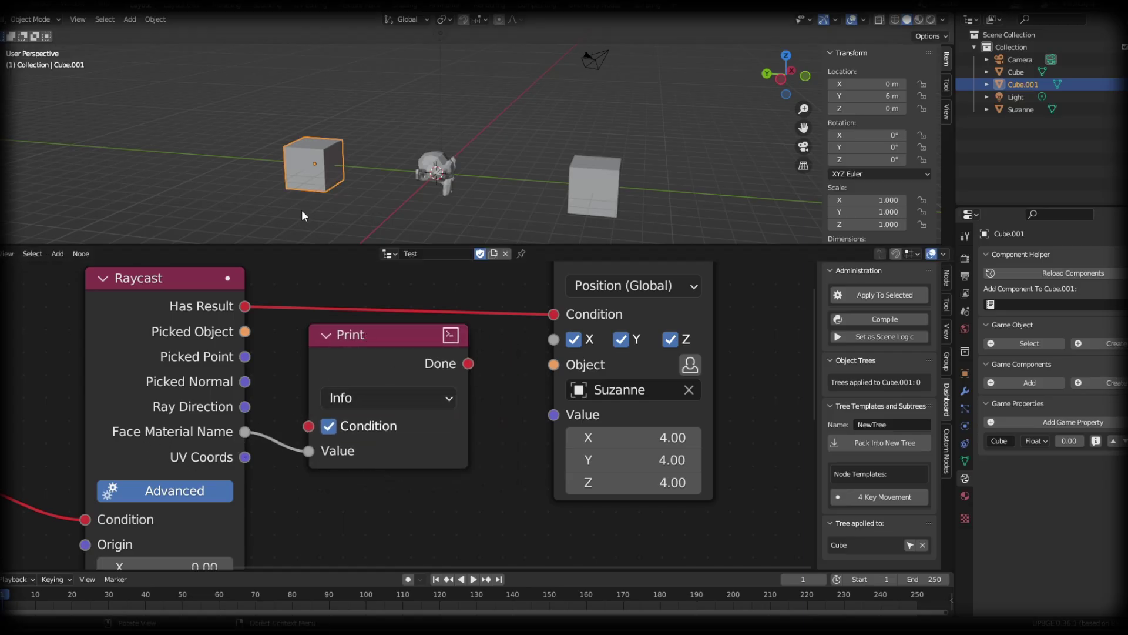
key("p")
key("Escape")
Step: Check the printed face material name in the system console
mouse_move(435, 633)
left_click(499, 609)
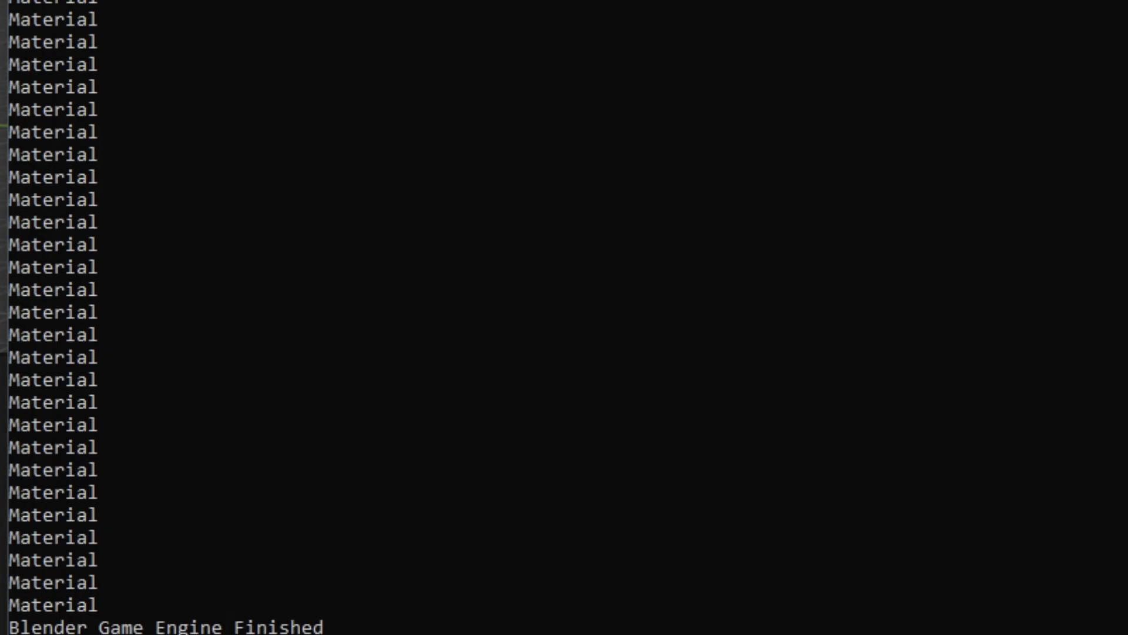
left_click(1127, 1)
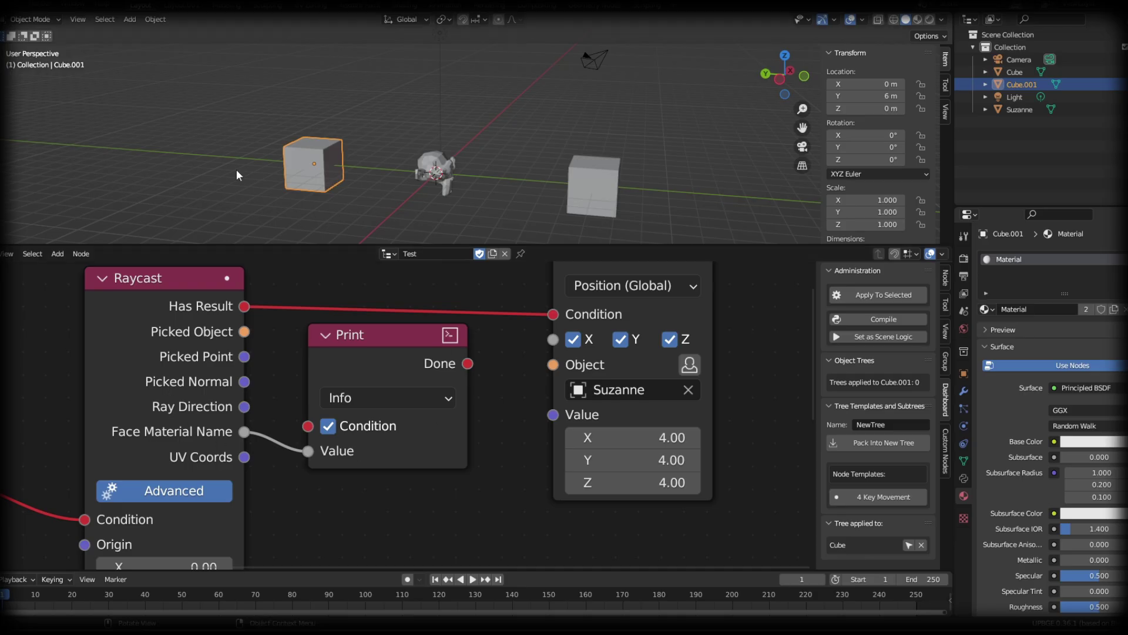
Step: Rename the material of Cube.001 to Red and give it a red base color
double_click(1008, 260)
type("Red")
key("Return")
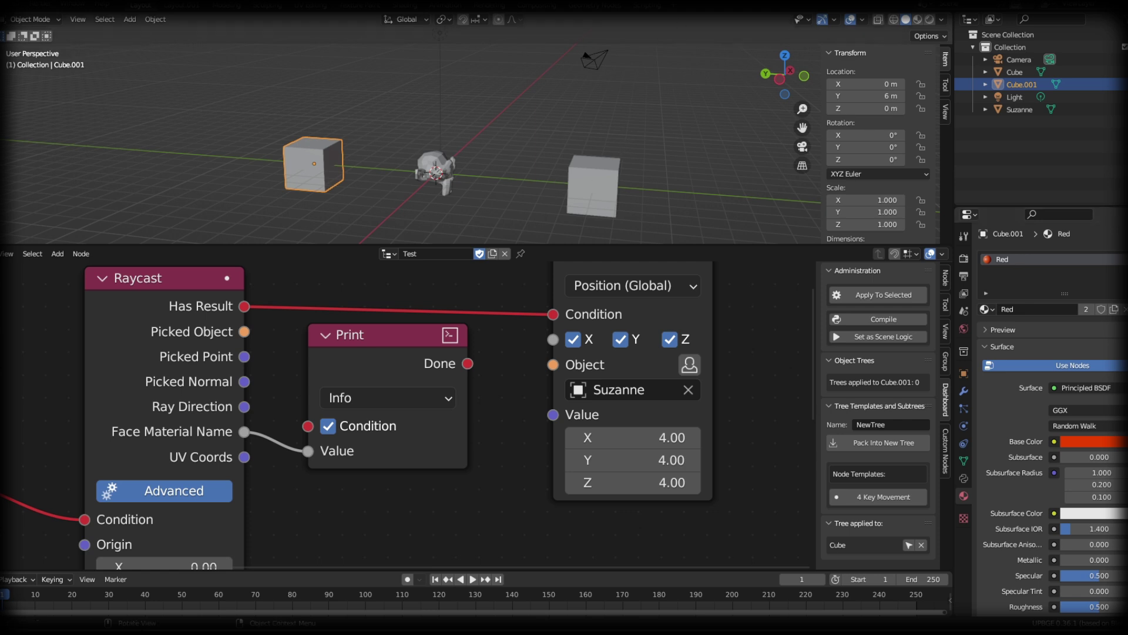
Step: Check the console output during a game run with the Red material, and delete the Print node
key("p")
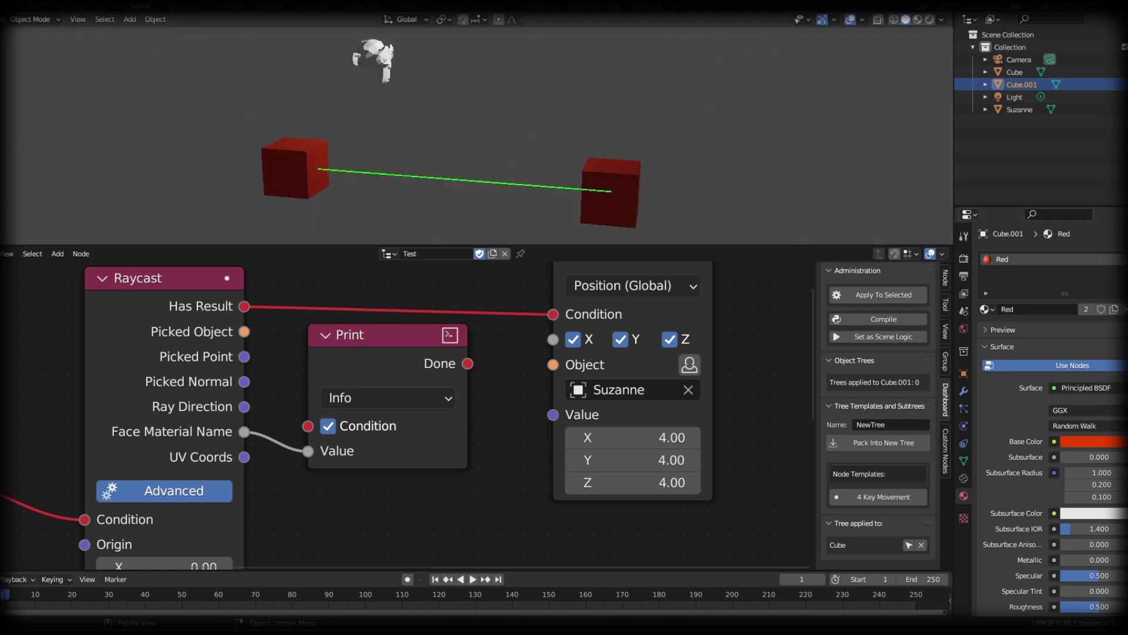
mouse_move(436, 633)
left_click(501, 593)
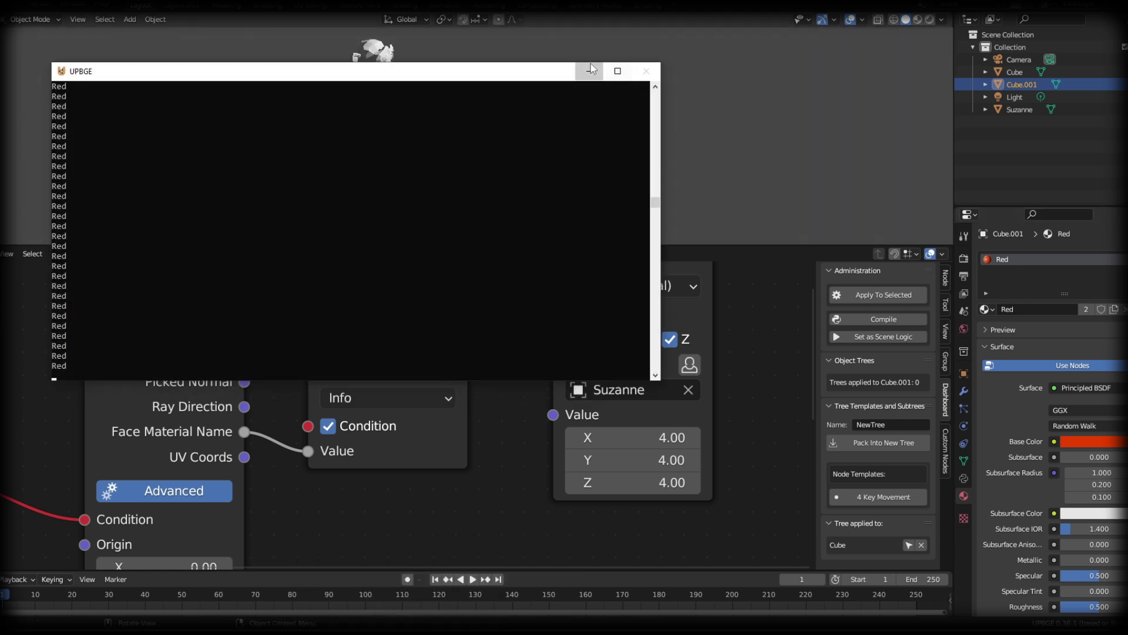
left_click(590, 70)
key("Escape")
left_click(362, 371)
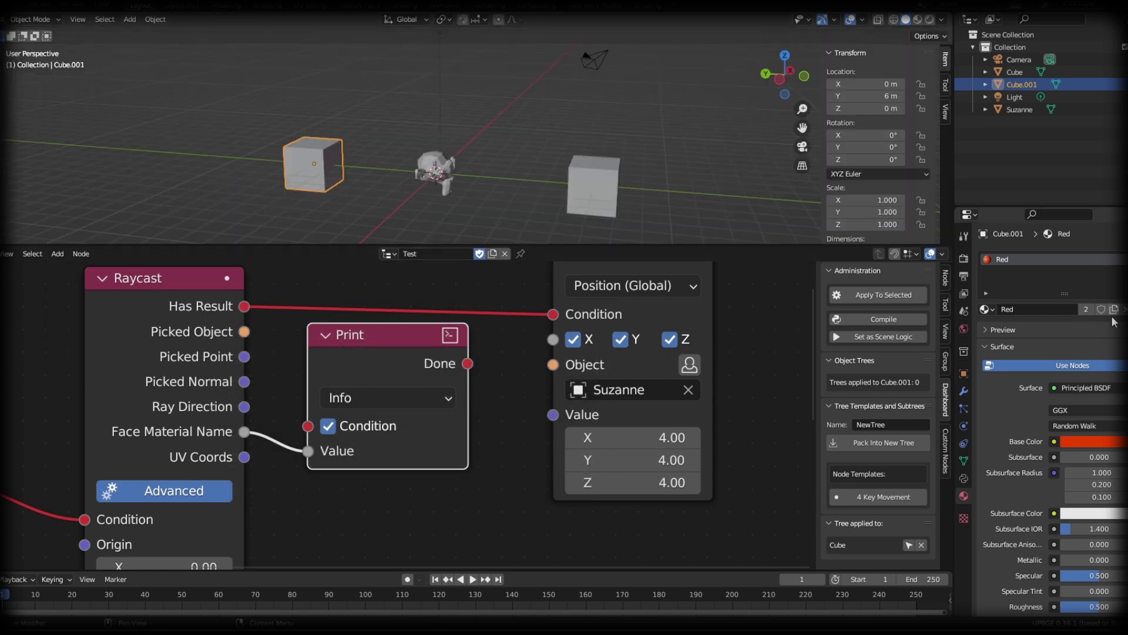
key("Delete")
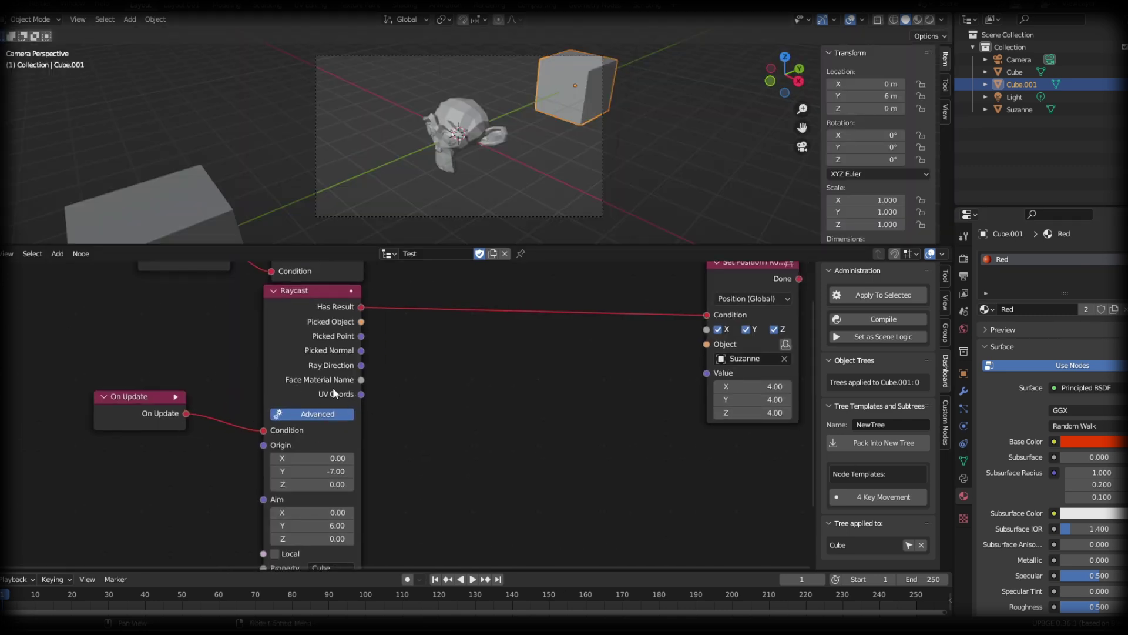
Step: Review the Raycast node's inputs and outputs, and run the game to examine the ray between the cubes
scroll(415, 412, "down", 1)
scroll(404, 449, "up", 1)
scroll(439, 446, "down", 2)
middle_click_drag(416, 435, 500, 322)
scroll(479, 386, "up", 1)
scroll(466, 464, "up", 2)
middle_click_drag(412, 383, 450, 429)
scroll(466, 464, "up", 2)
middle_click_drag(493, 359, 501, 404)
middle_click_drag(391, 500, 450, 477)
middle_click_drag(423, 176, 404, 184)
key("p")
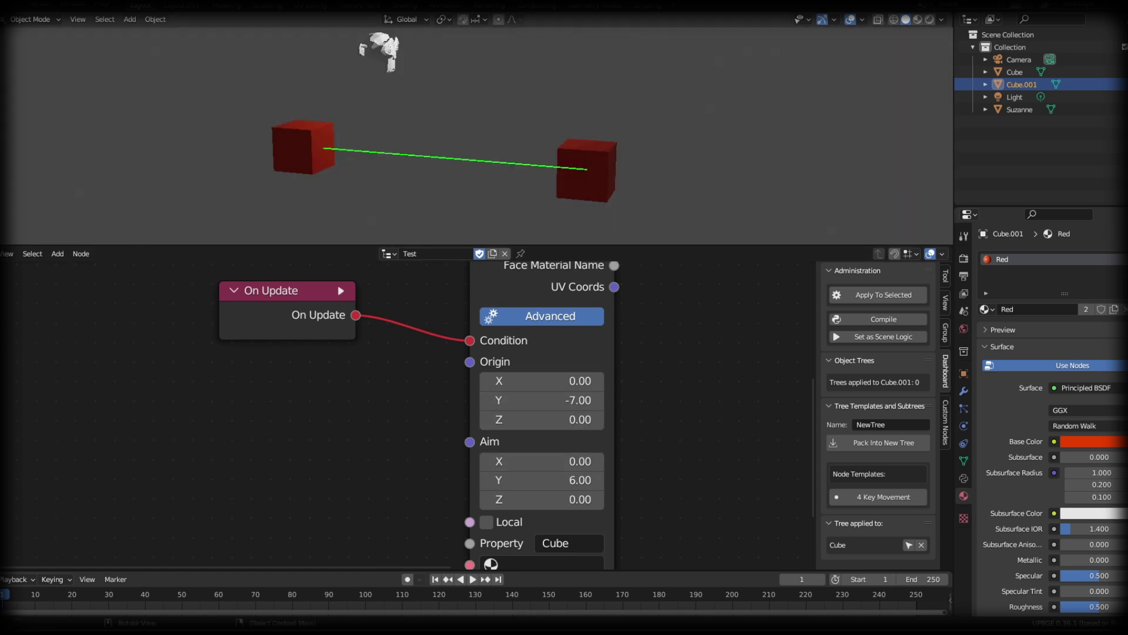
key("Escape")
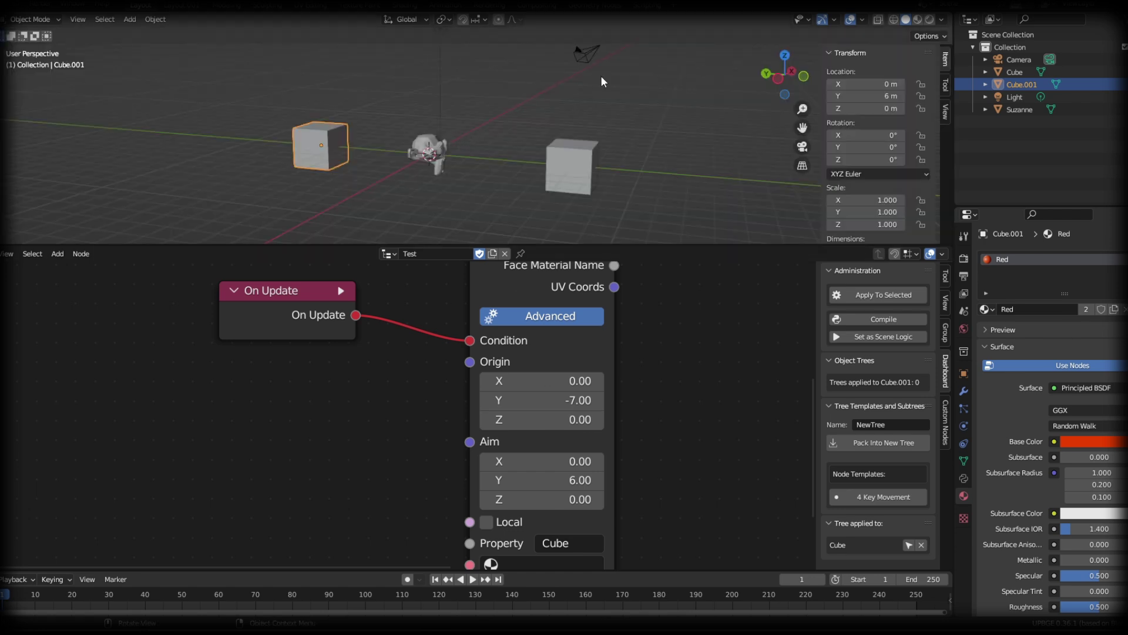
Step: Add a Get World Position node below the On Update node
scroll(476, 165, "down", 1)
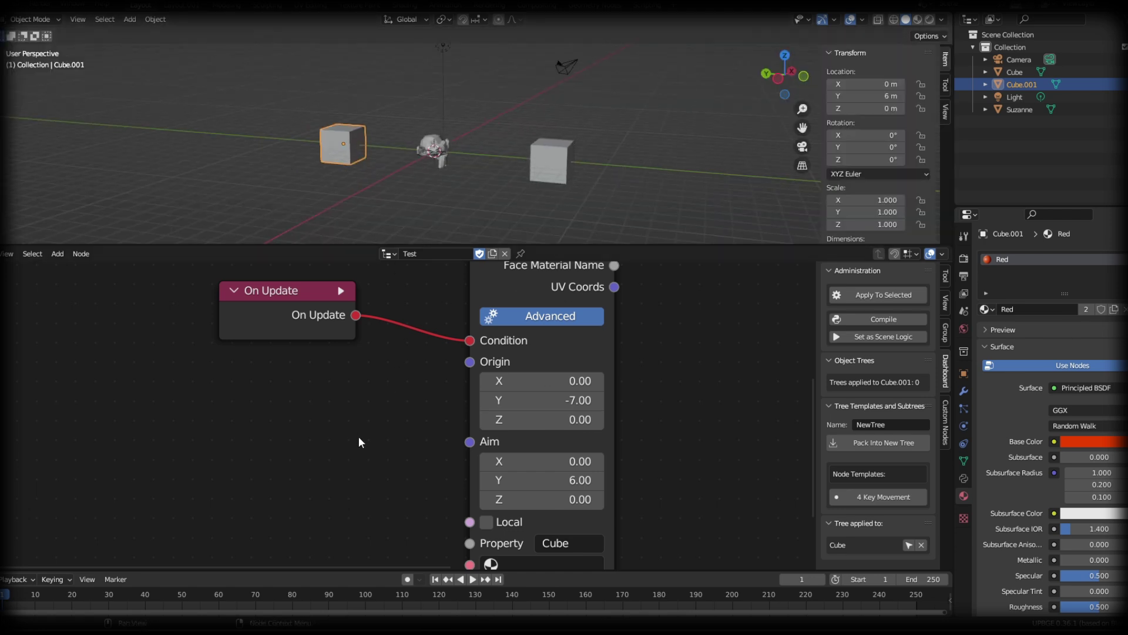
middle_click_drag(360, 443, 418, 400)
scroll(507, 367, "up", 1)
middle_click_drag(488, 372, 430, 388)
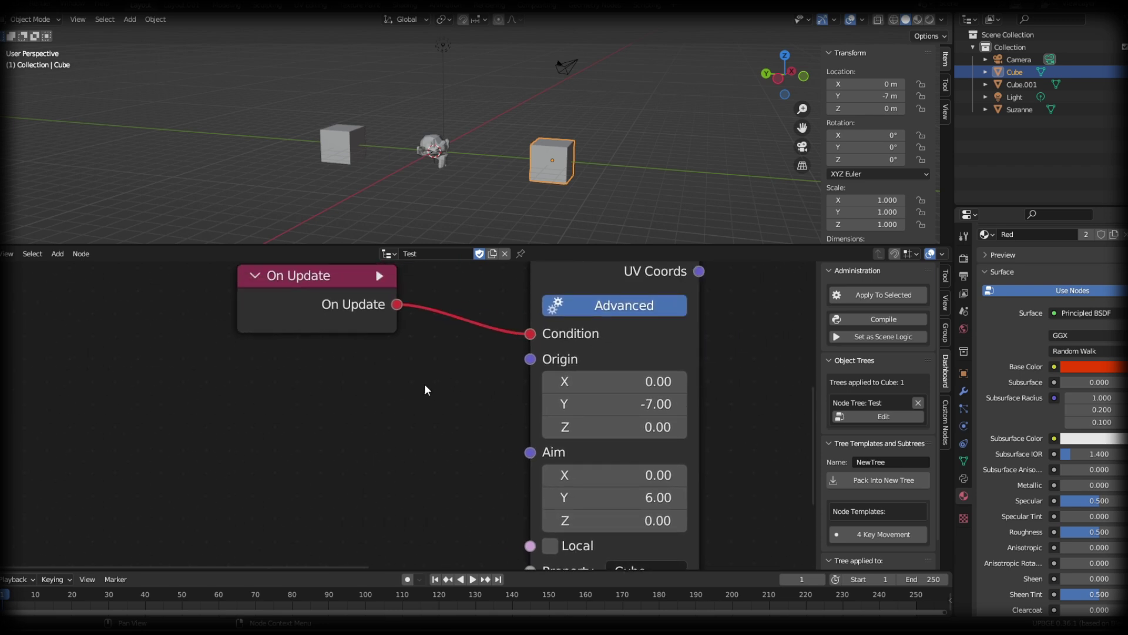
key("shift+a")
left_click(371, 295)
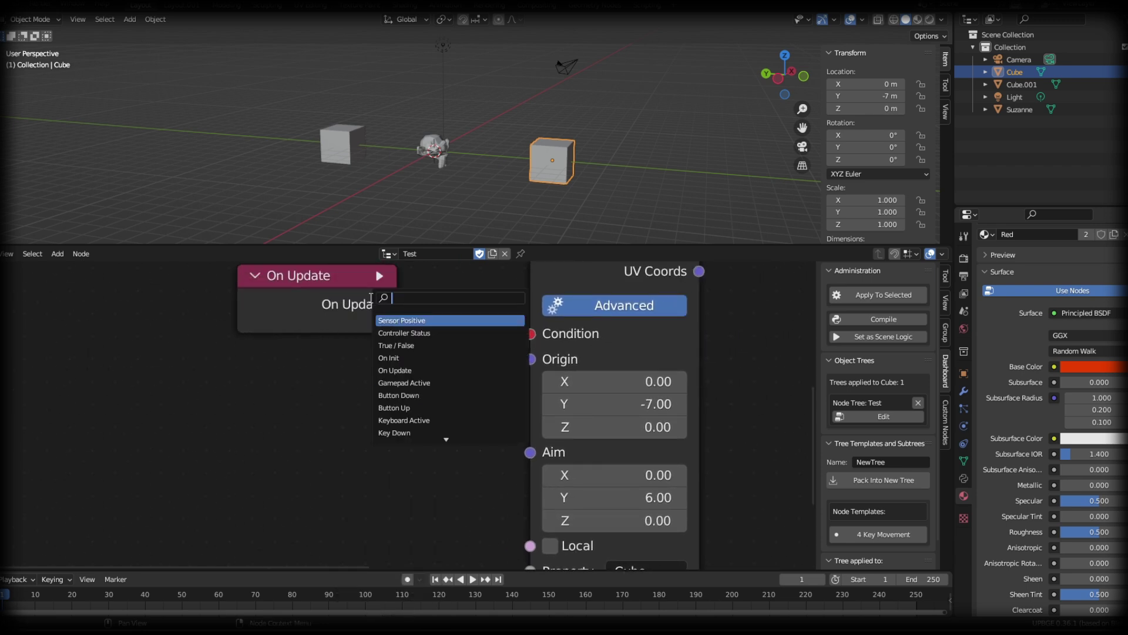
type("get world")
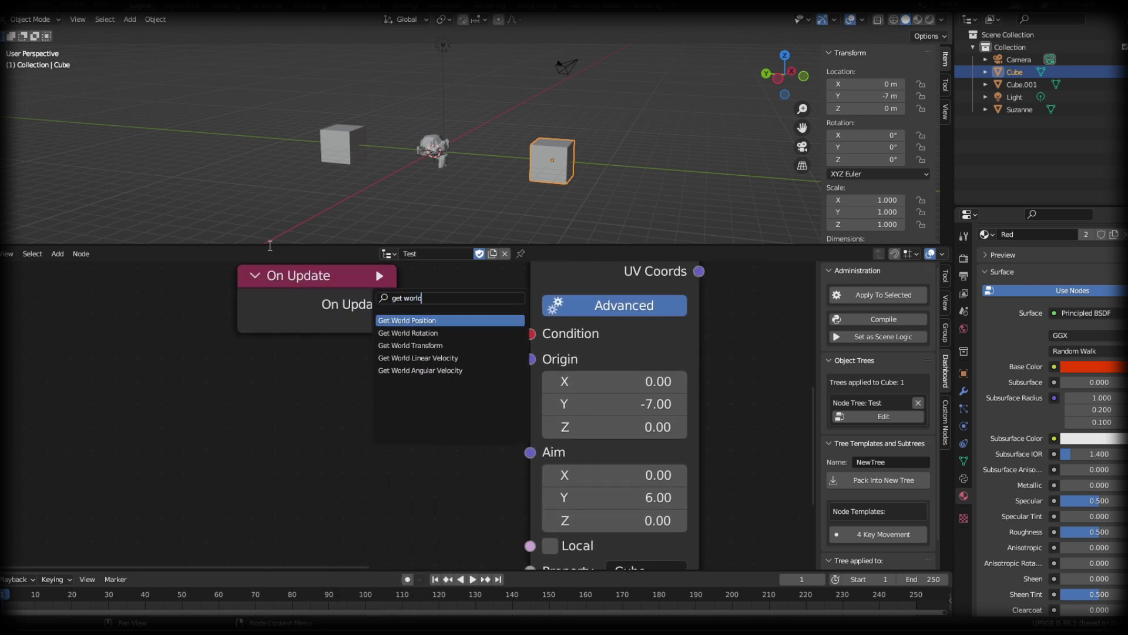
key("Return")
left_click(304, 362)
Step: Duplicate the Get Position node and connect the two World Position outputs to the Raycast node's Origin and Aim inputs
key("shift+d")
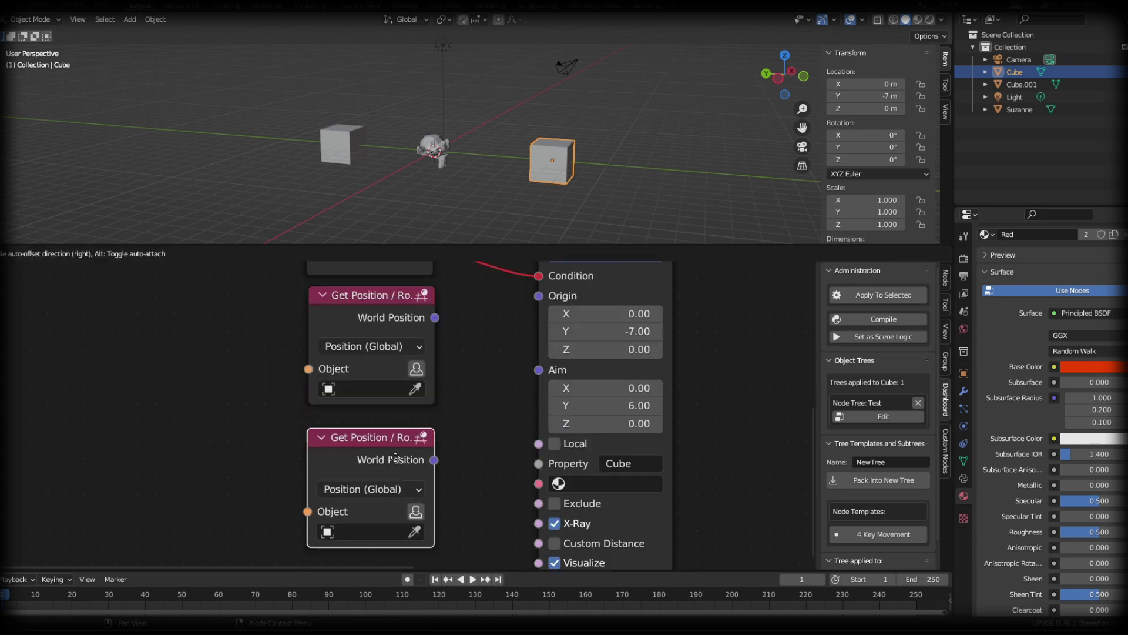
left_click(398, 438)
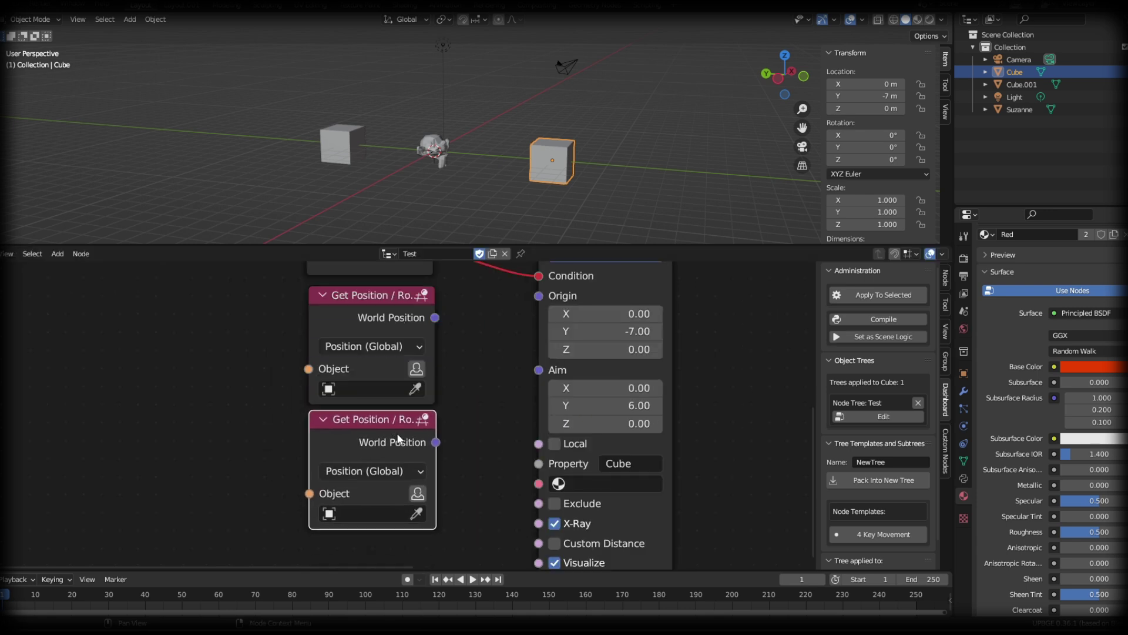
left_click_drag(436, 318, 538, 295)
left_click_drag(436, 442, 538, 315)
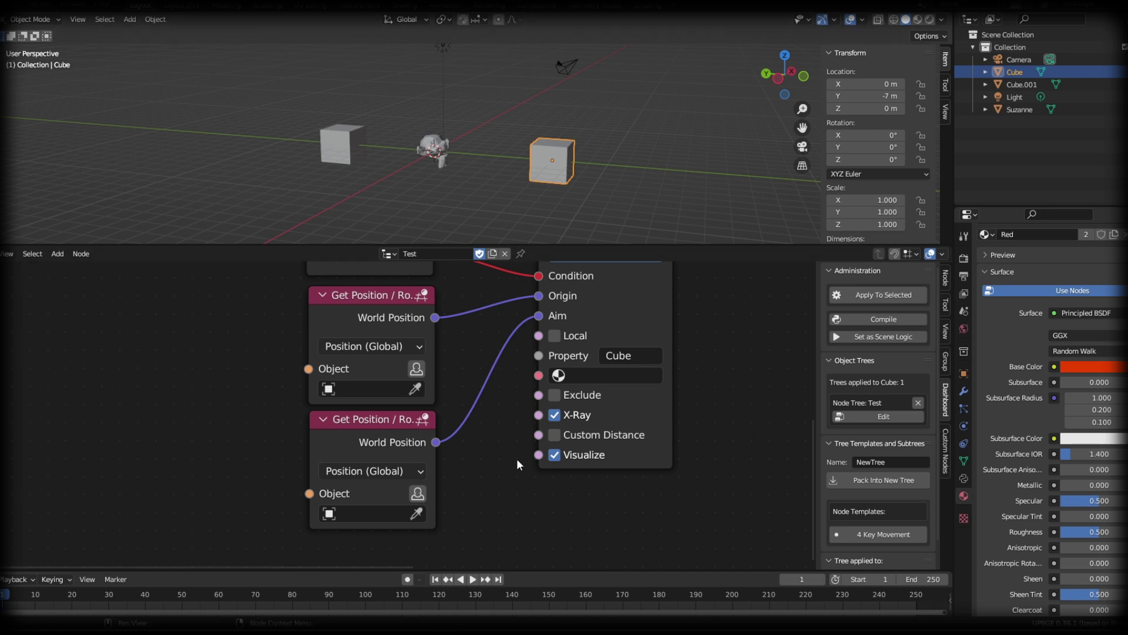
Step: Assign Cube to the Origin's Get Position node and Cube.001 to the Aim's Get Position node, and run the game
middle_click_drag(412, 407, 422, 457)
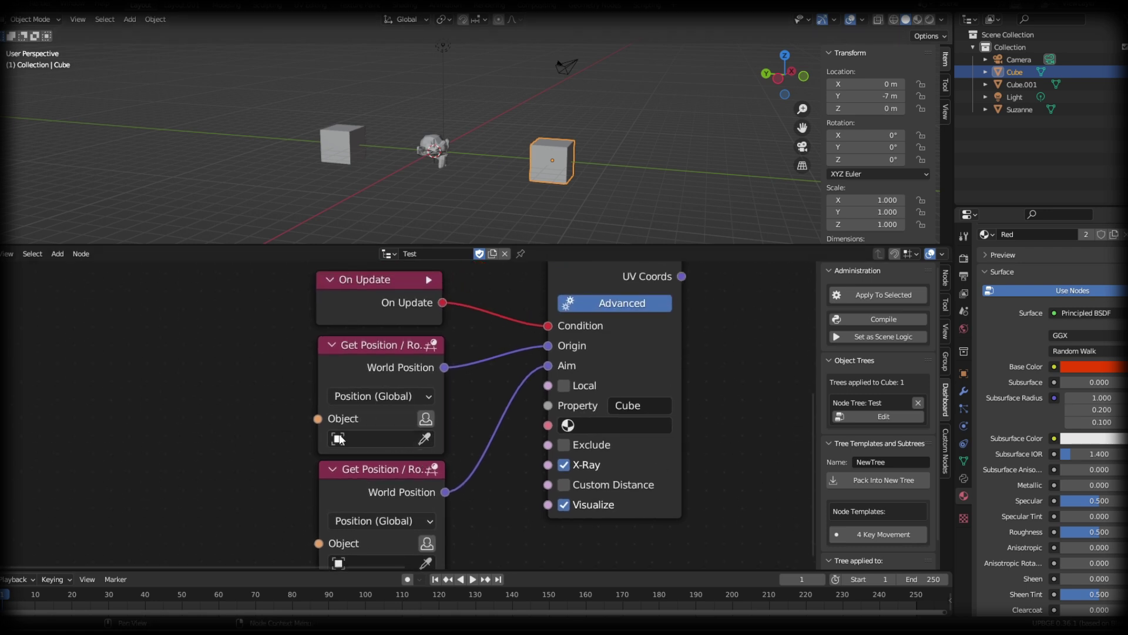
left_click(425, 439)
left_click(558, 141)
middle_click_drag(436, 497, 453, 453)
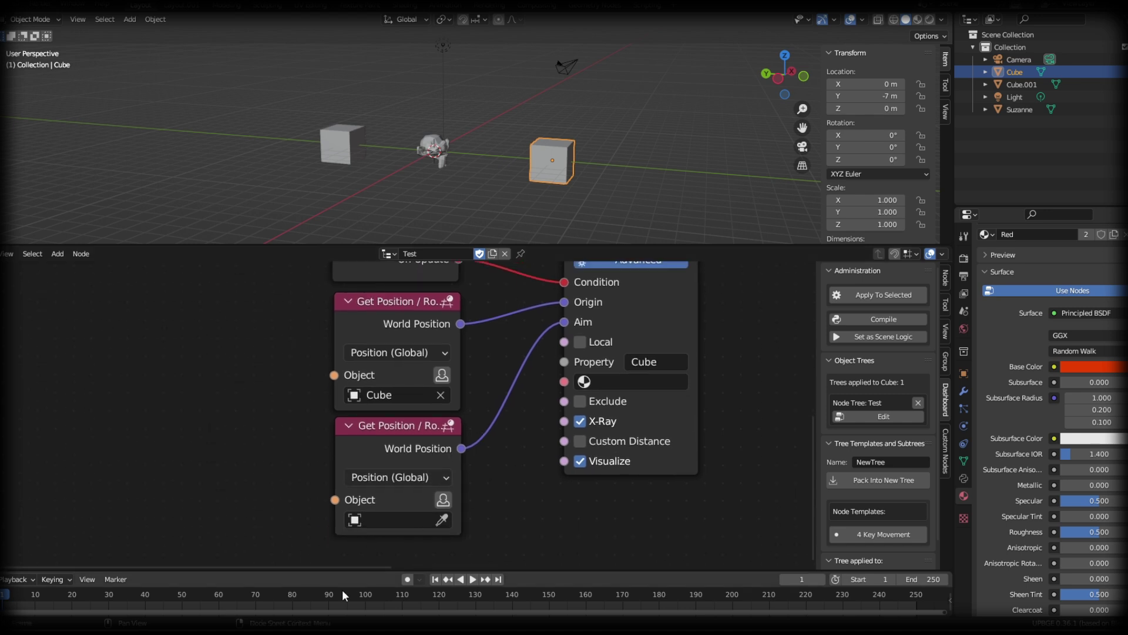
left_click(442, 520)
left_click(323, 118)
key("p")
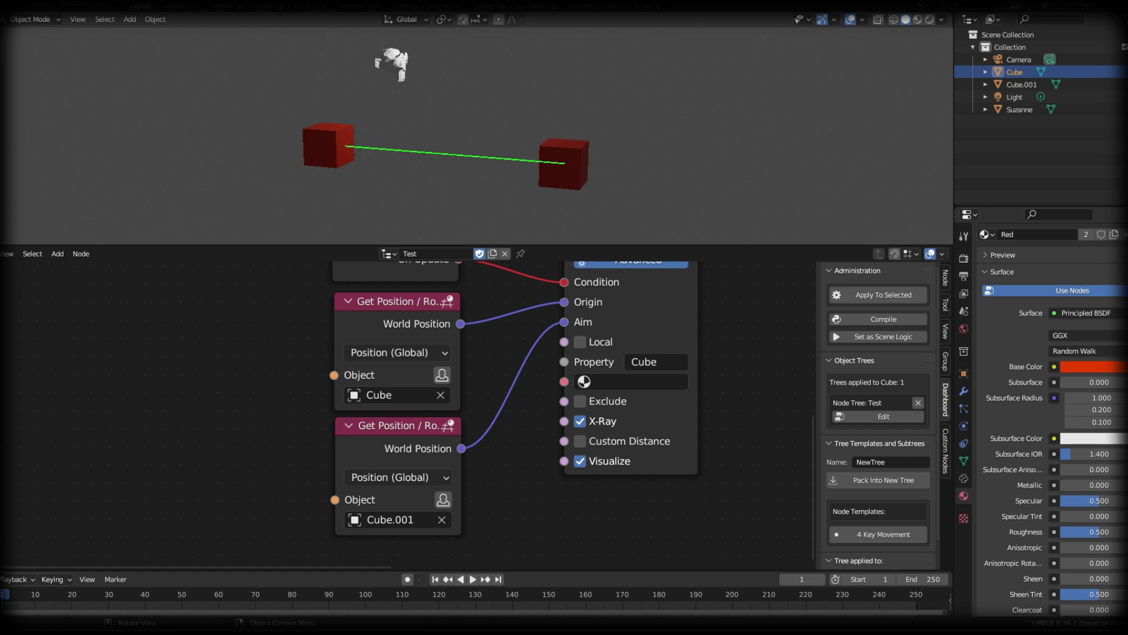
key("Escape")
Step: Disconnect both Get Position nodes from the Raycast node's Origin and Aim inputs and run the game
scroll(664, 473, "down", 3)
middle_click_drag(664, 472, 563, 499)
mouse_move(485, 364)
left_mouse_down()
mouse_move(454, 386)
mouse_move(510, 405)
mouse_move(505, 416)
mouse_move(465, 371)
left_mouse_up()
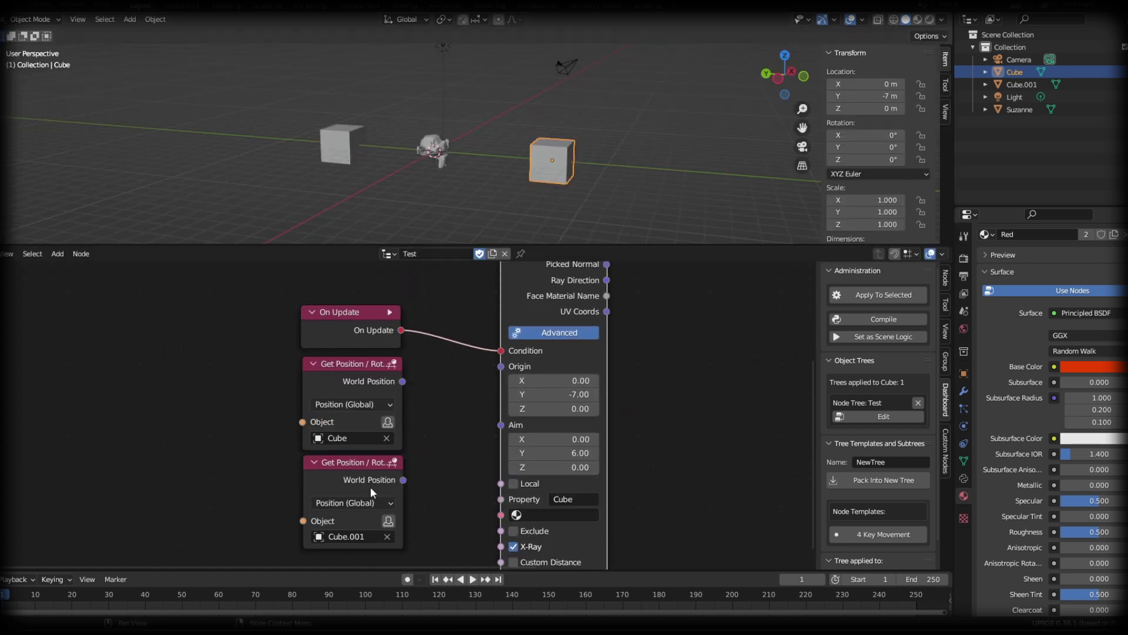
key("p")
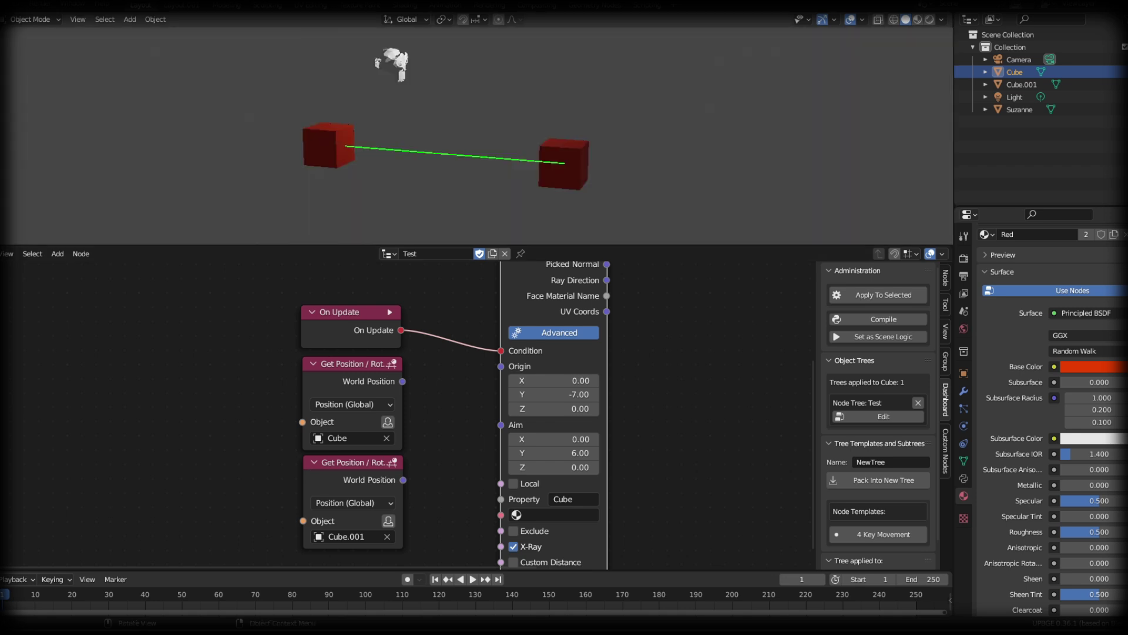
Step: Raise Cube along Z to about 3.13 m and run the game with the Raycast's manual Origin and Aim values
key("Escape")
key("g")
key("z")
left_click(583, 134)
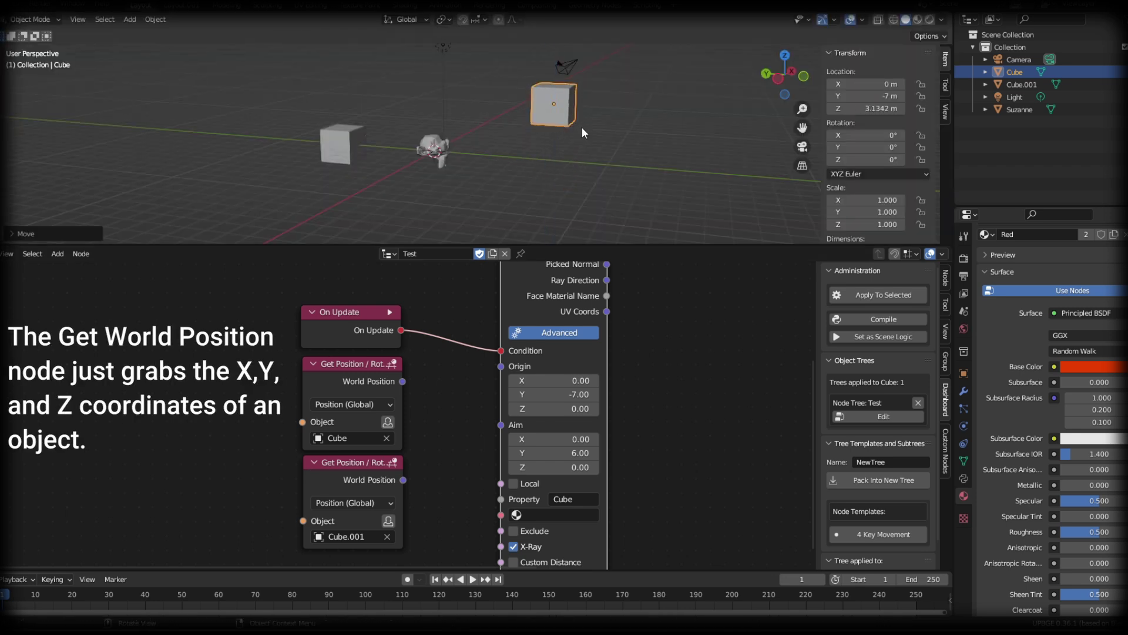
key("p")
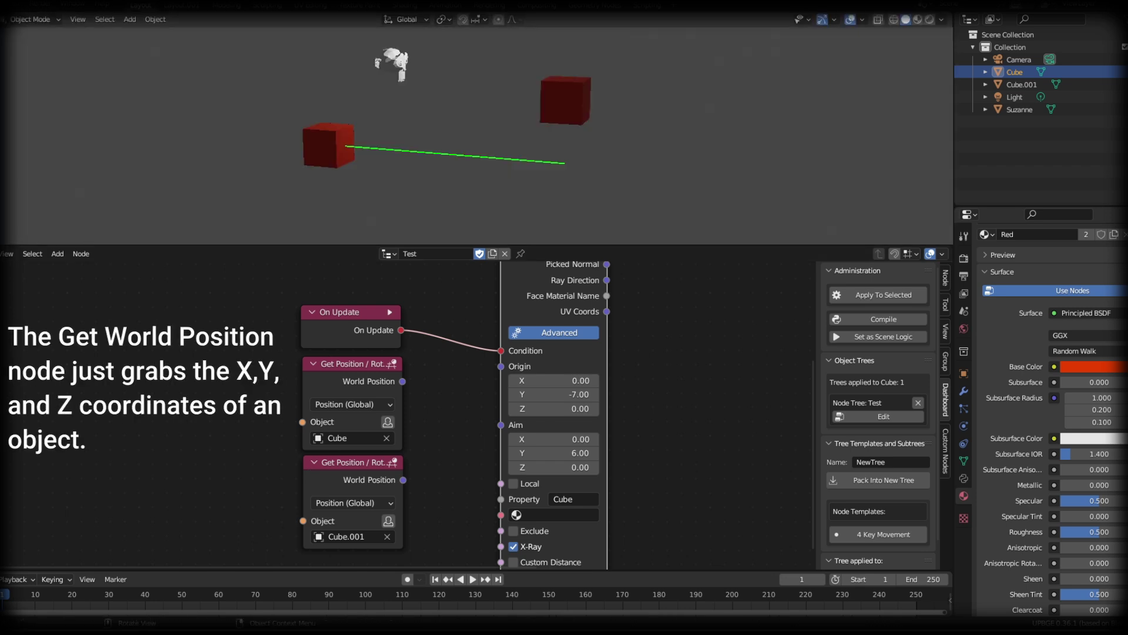
key("Escape")
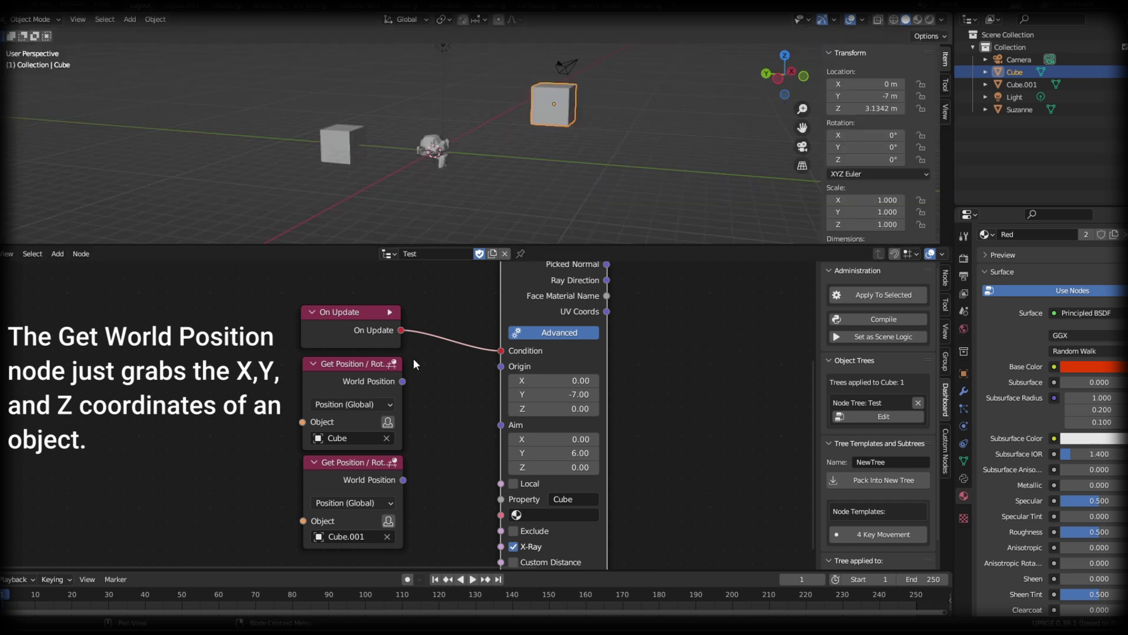
Step: Connect the two World Position outputs to the Raycast node's Origin and Aim inputs and run the game
left_click_drag(403, 381, 500, 366)
left_click_drag(403, 479, 501, 382)
key("p")
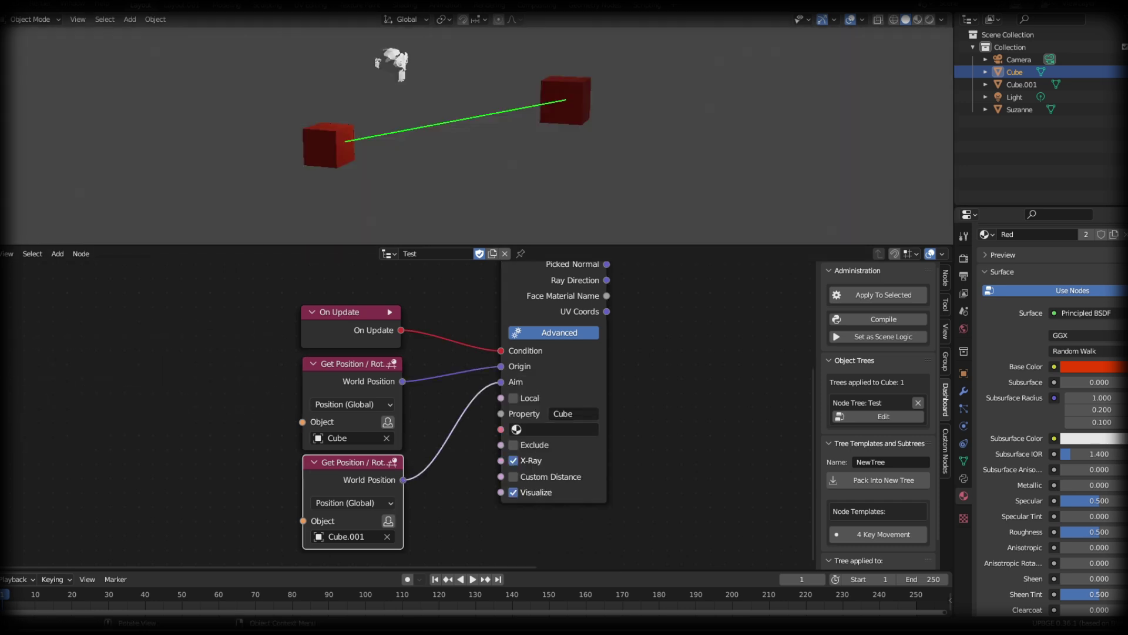
key("Escape")
Step: Move Cube to about X -6.44 m, Y 9.11 m, Z 0.26 m, test it in the game, and try moving it again
key("g")
left_click(214, 191)
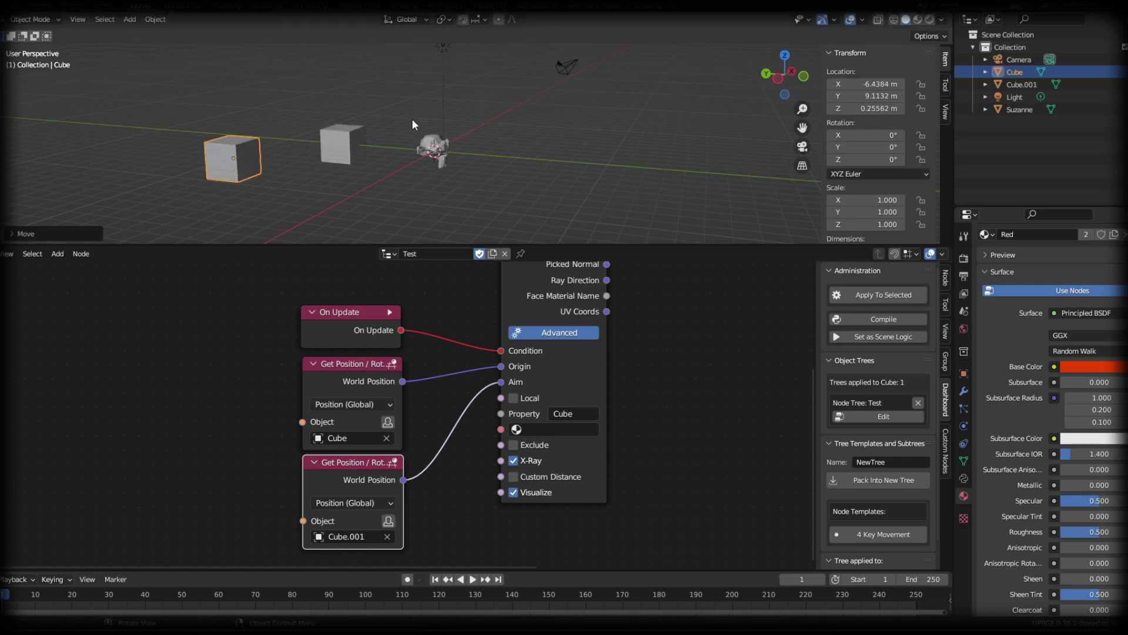
key("p")
key("Escape")
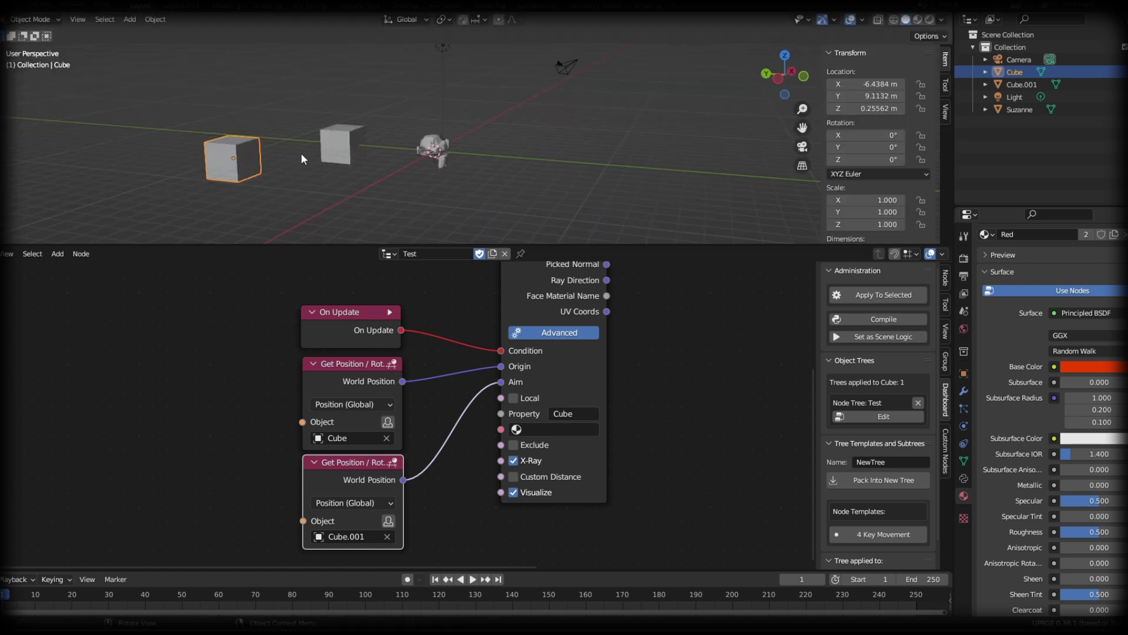
key("g")
left_click(697, 116)
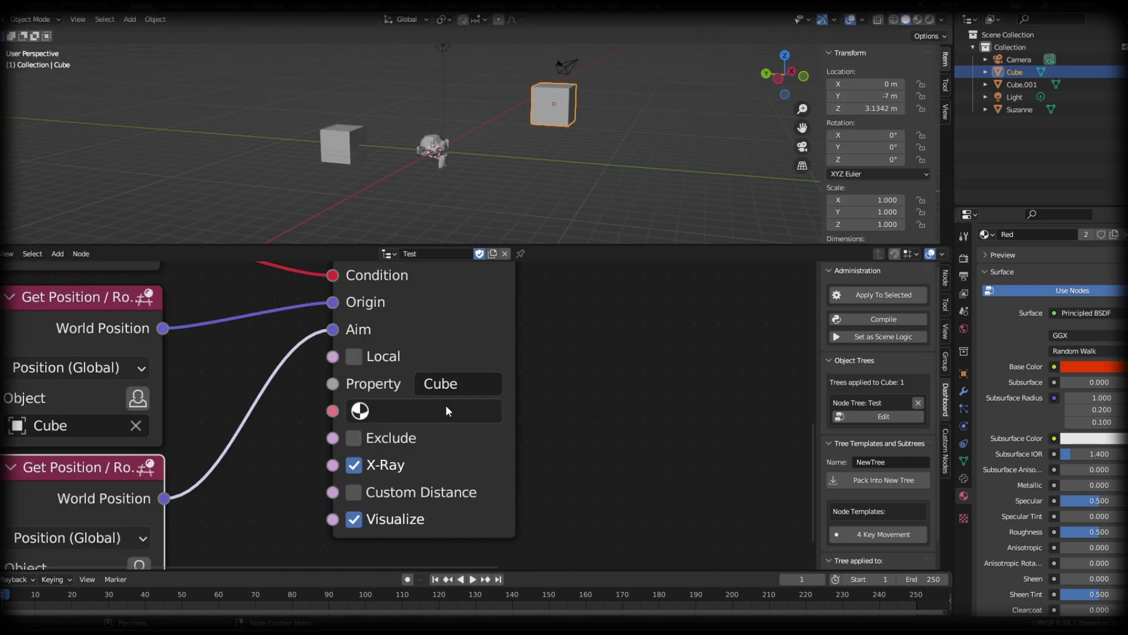
Step: Set the Raycast node's material filter to Red and run the game
left_click(370, 411)
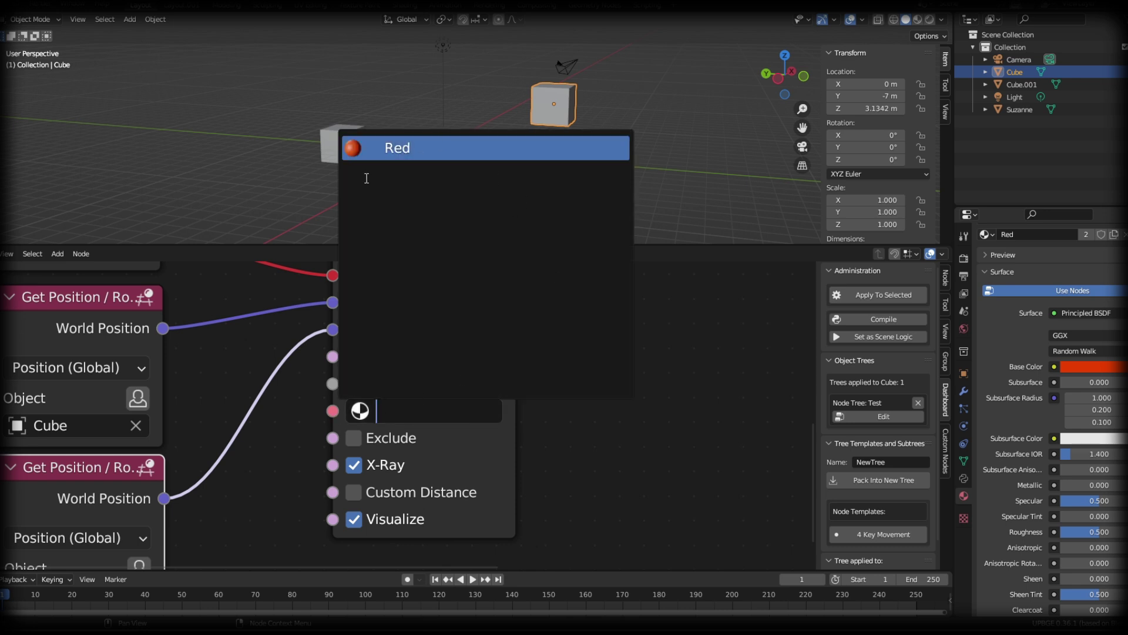
key("Return")
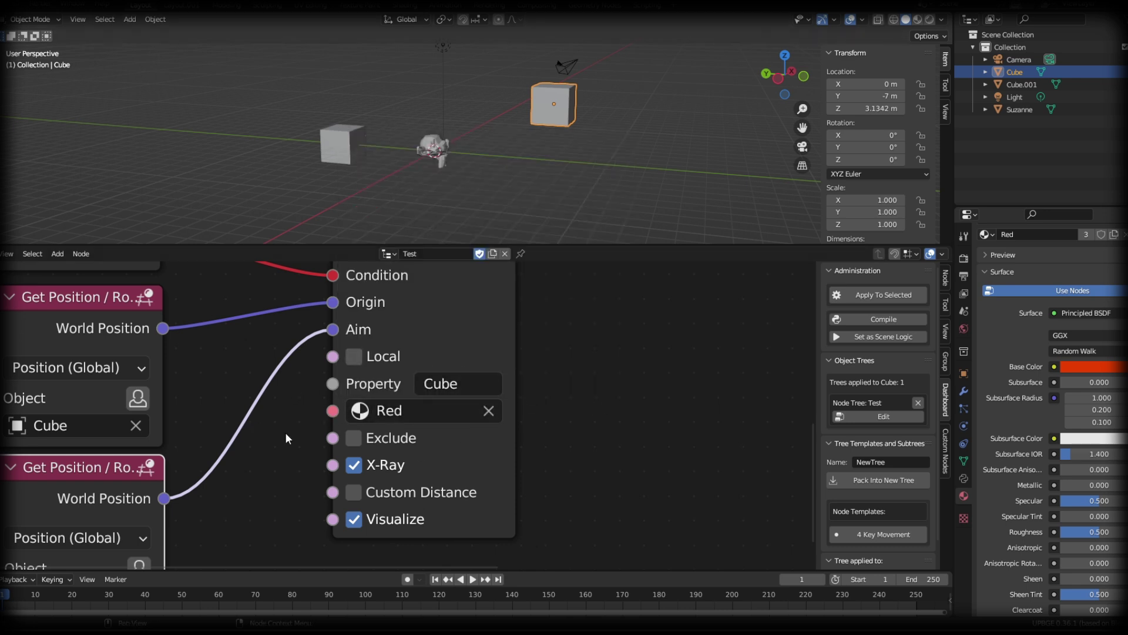
key("p")
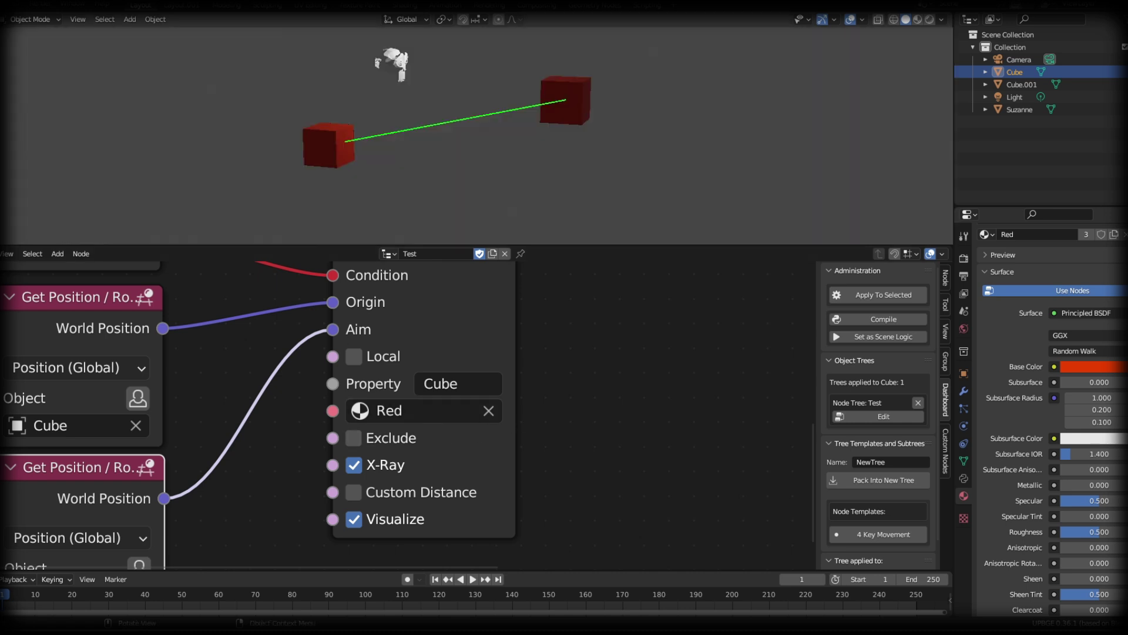
key("Escape")
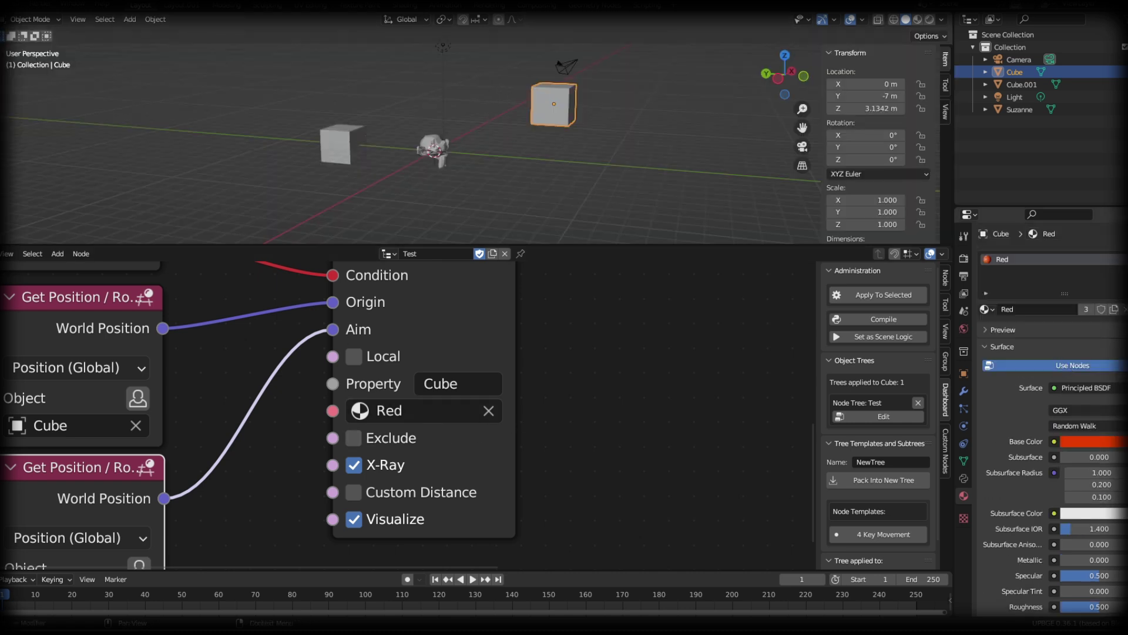
Step: Remove the Red material from Cube and Cube.001 and run the game
left_click(332, 149)
key("p")
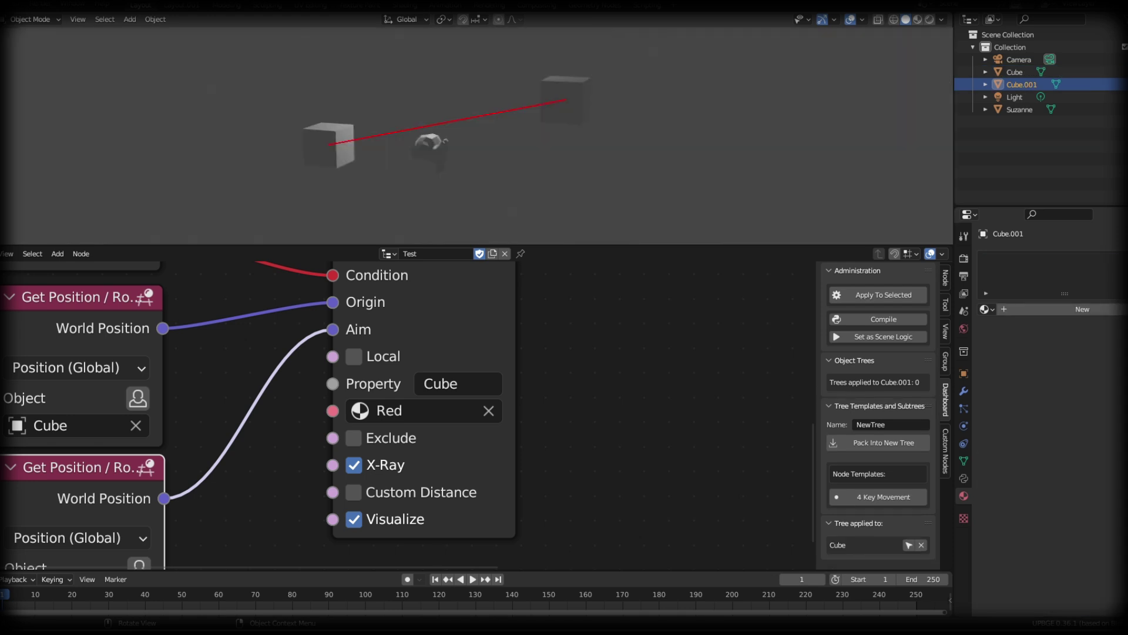
key("Escape")
Step: Assign the Red material to Suzanne and raise it along Z to about 1.52 m, between the cubes
left_click(433, 150)
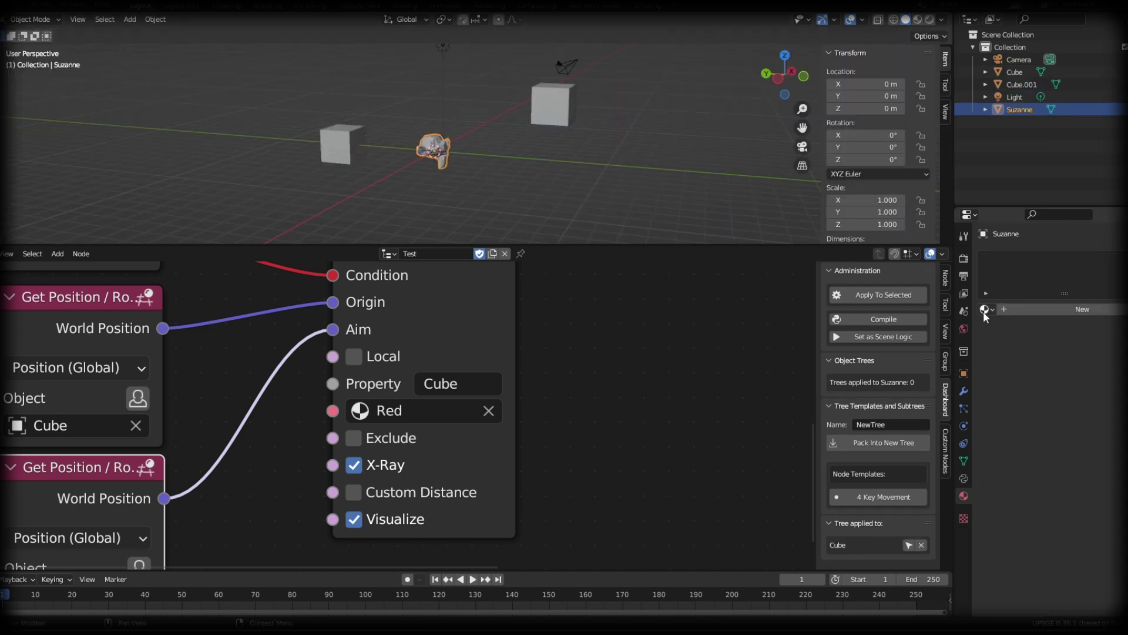
left_click(991, 330)
mouse_move(502, 146)
middle_mouse_down()
mouse_move(645, 164)
mouse_move(502, 154)
middle_mouse_up()
key("g")
key("z")
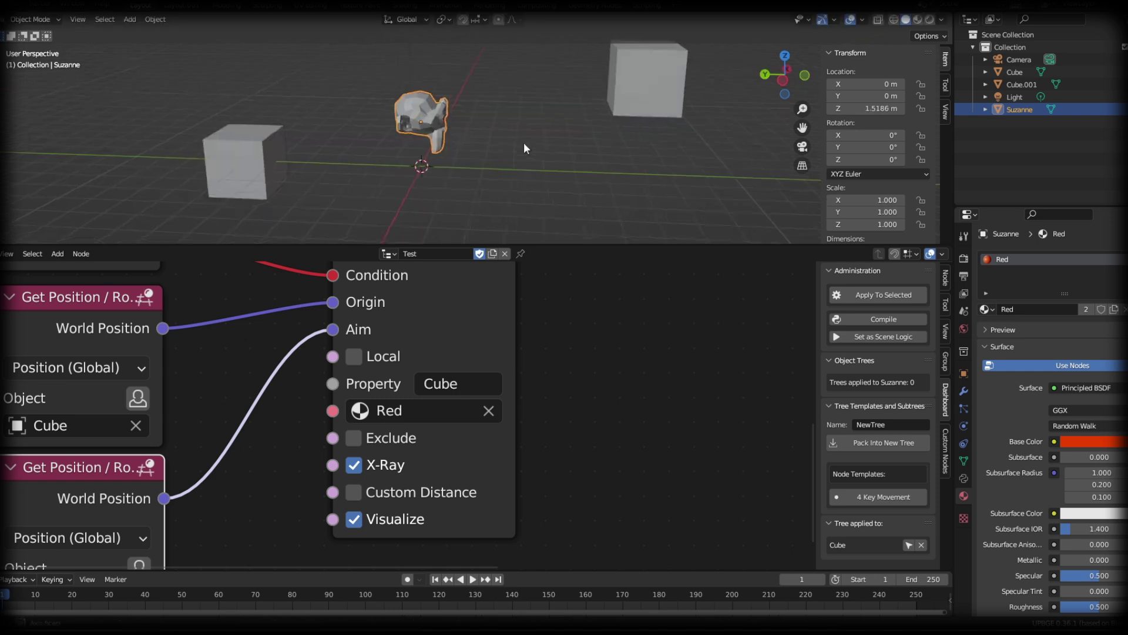
middle_click_drag(524, 142, 458, 141)
Step: Clear the Raycast node's Property filter and run the game
left_click(478, 372)
key("BackSpace")
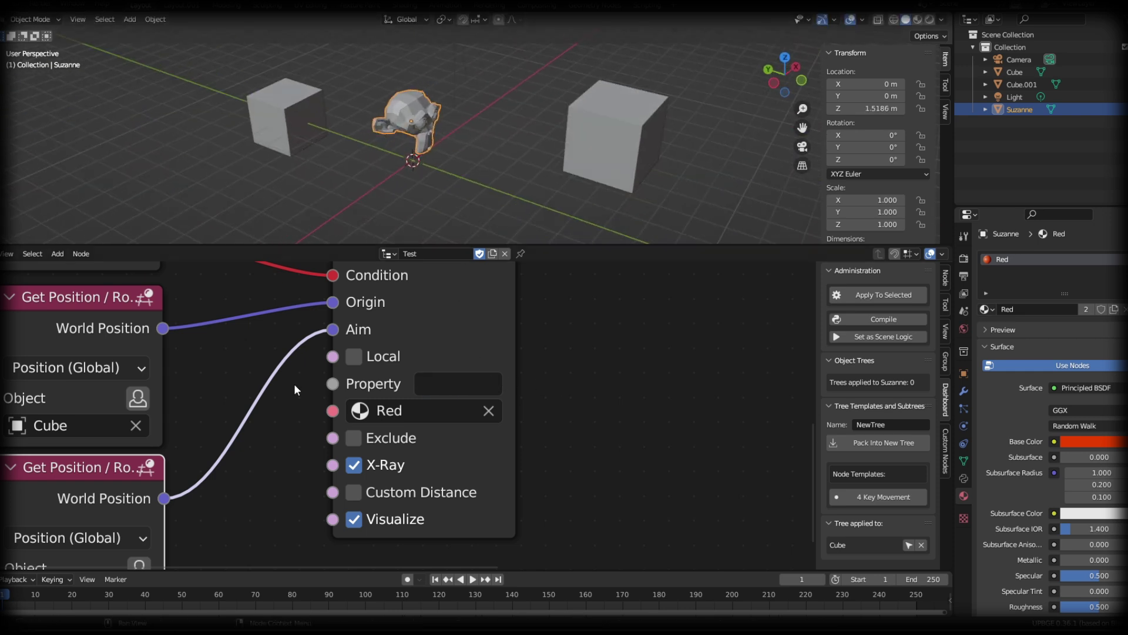
scroll(515, 92, "down", 3)
key("p")
key("Escape")
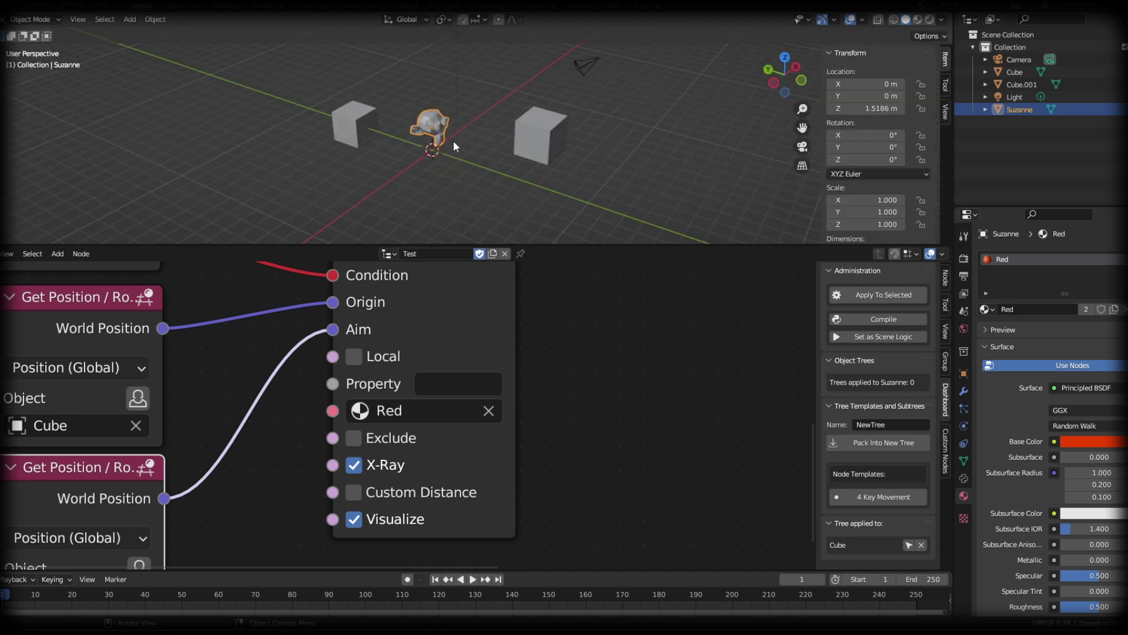
Step: Connect the Raycast's Picked Point output to the Set Position node's Value input, turn off X-Ray, and run the game
scroll(400, 432, "down", 3)
middle_click_drag(277, 375, 401, 338)
scroll(423, 332, "down", 4)
middle_click_drag(587, 277, 173, 423)
scroll(452, 414, "up", 1)
scroll(173, 424, "down", 1)
middle_click_drag(466, 385, 586, 390)
scroll(587, 390, "up", 2)
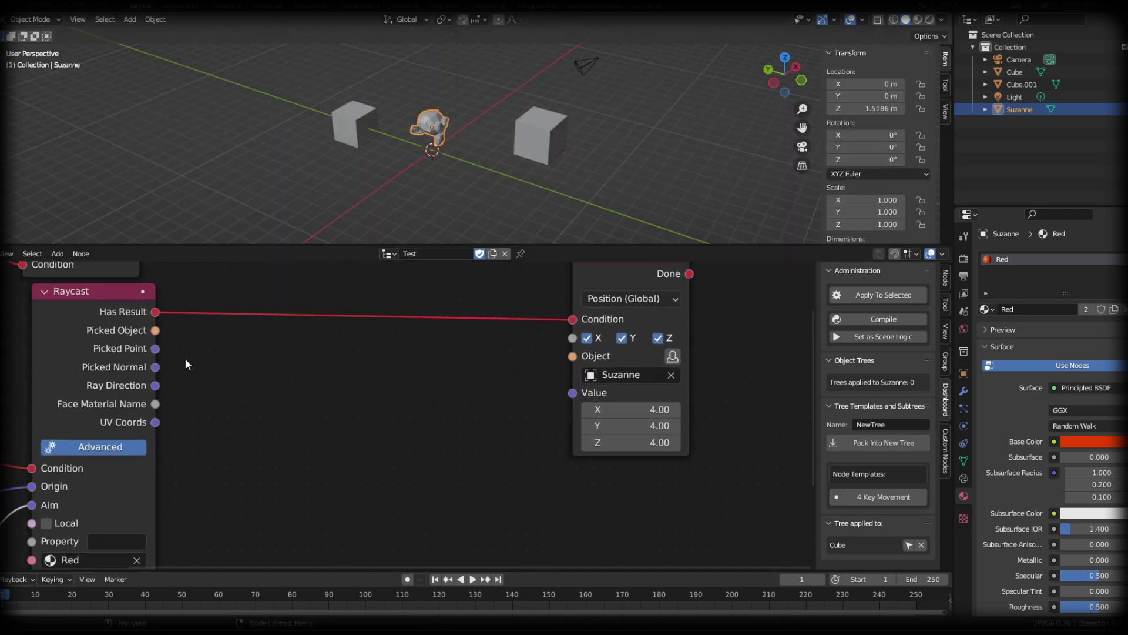
left_click_drag(155, 349, 573, 392)
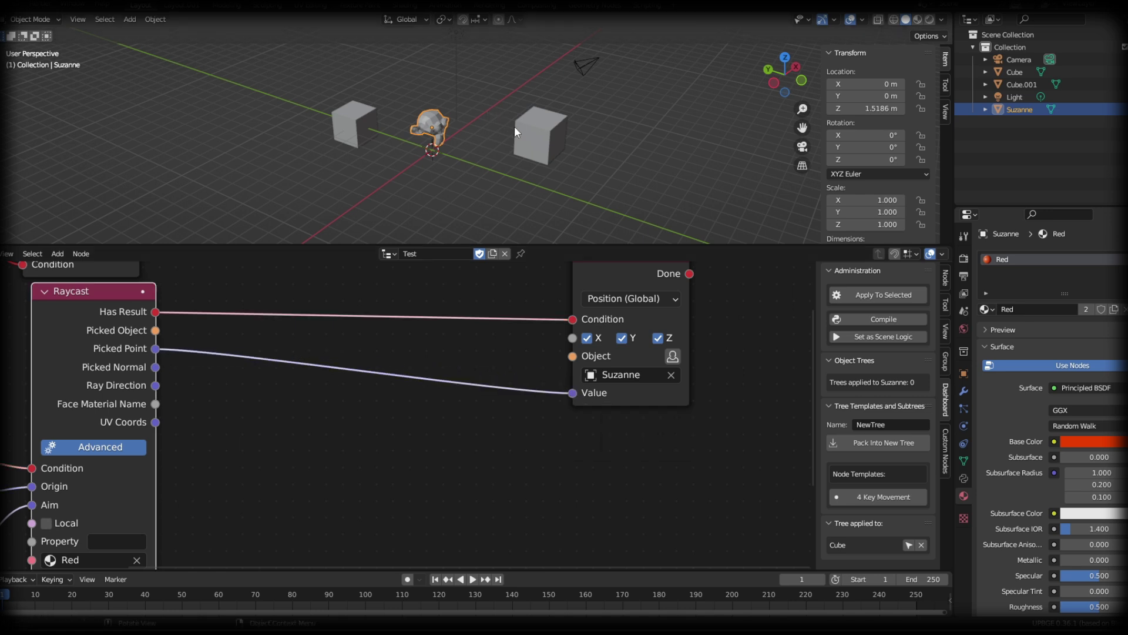
key("p")
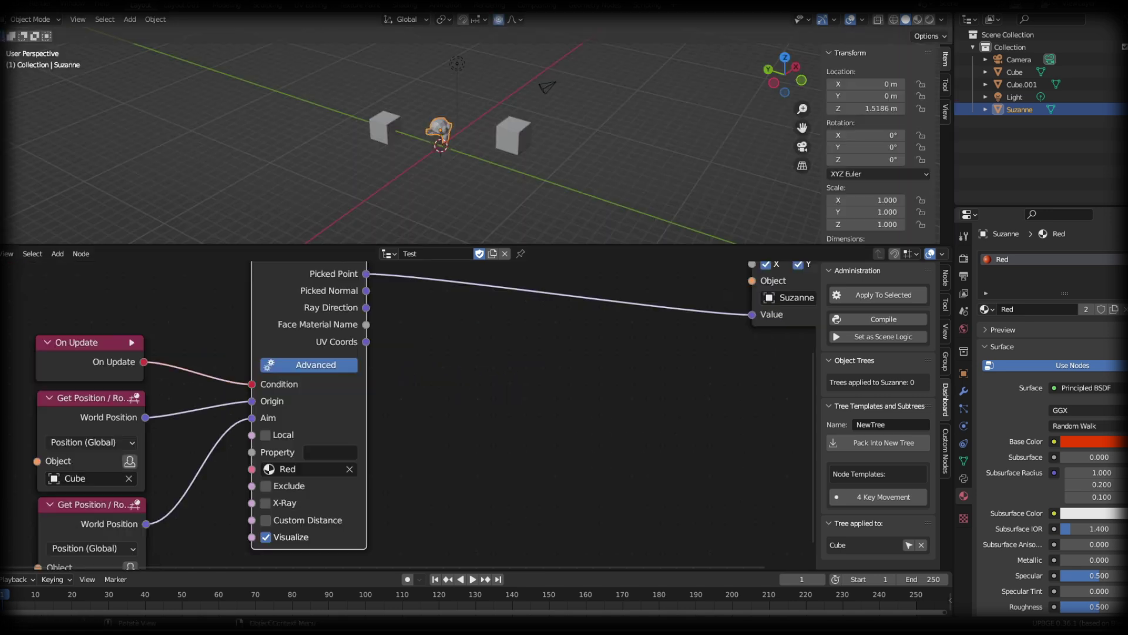
key("p")
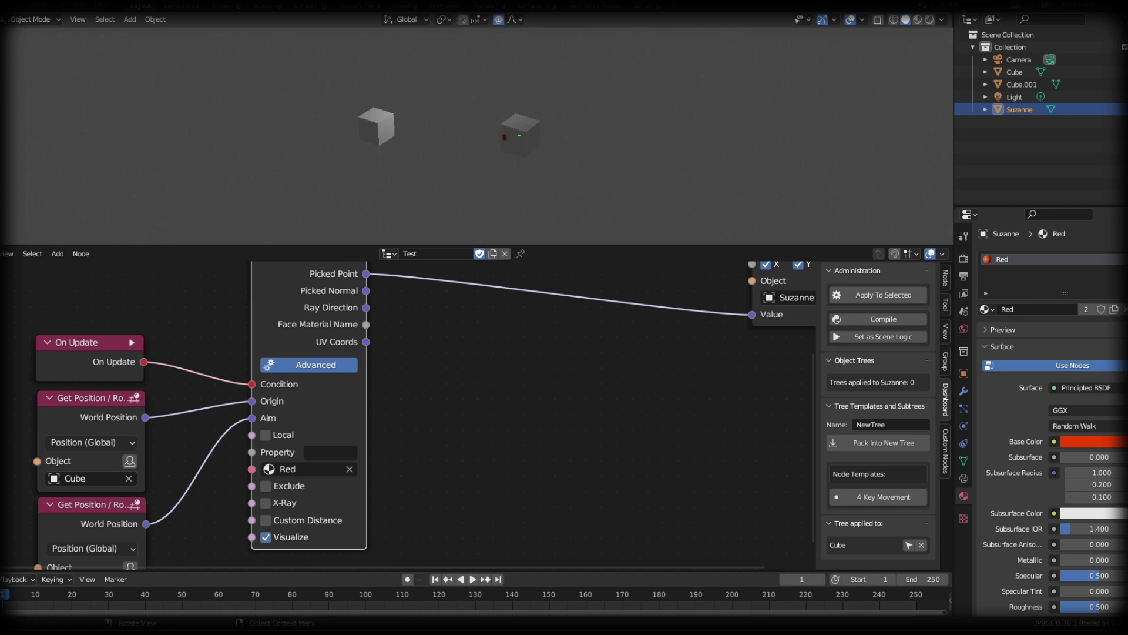
key("Escape")
Step: Examine the complete Raycast node tree and its connections
scroll(371, 502, "down", 4)
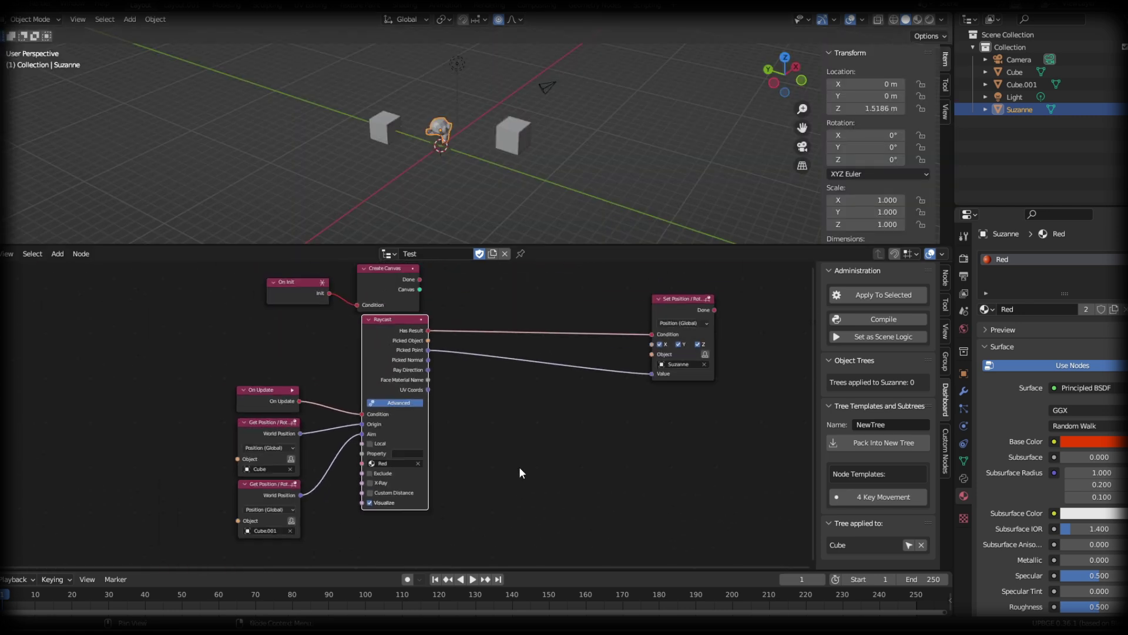
middle_click_drag(520, 467, 503, 488)
scroll(411, 405, "down", 2)
middle_click_drag(371, 360, 450, 328)
scroll(516, 415, "up", 4)
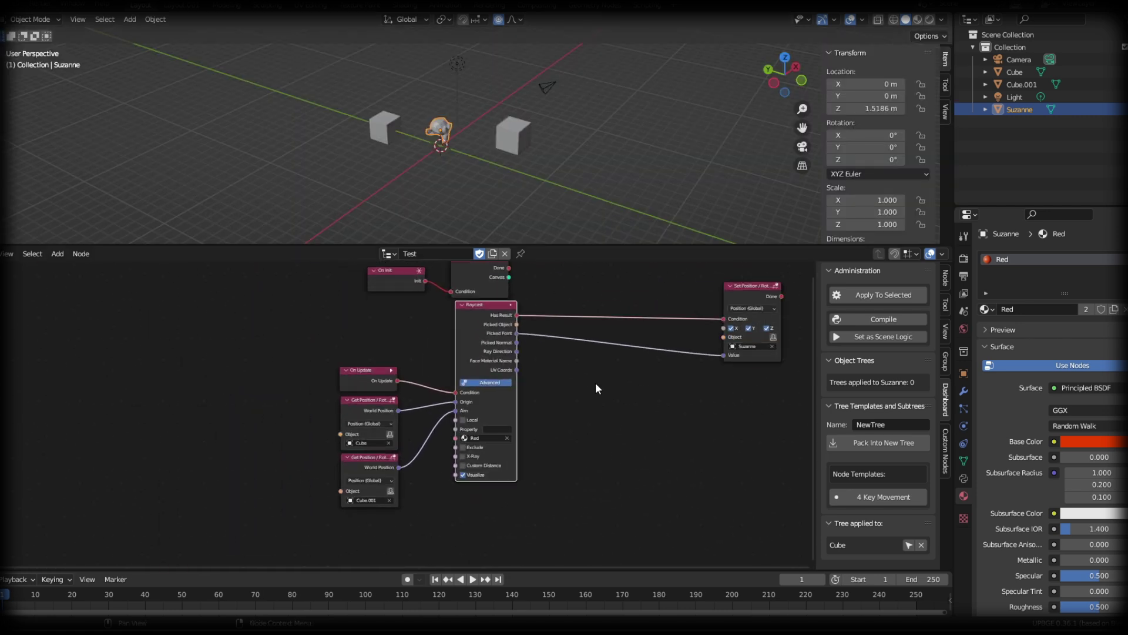
middle_click_drag(466, 411, 463, 433)
scroll(470, 405, "down", 2)
scroll(492, 396, "down", 1)
scroll(496, 387, "down", 2)
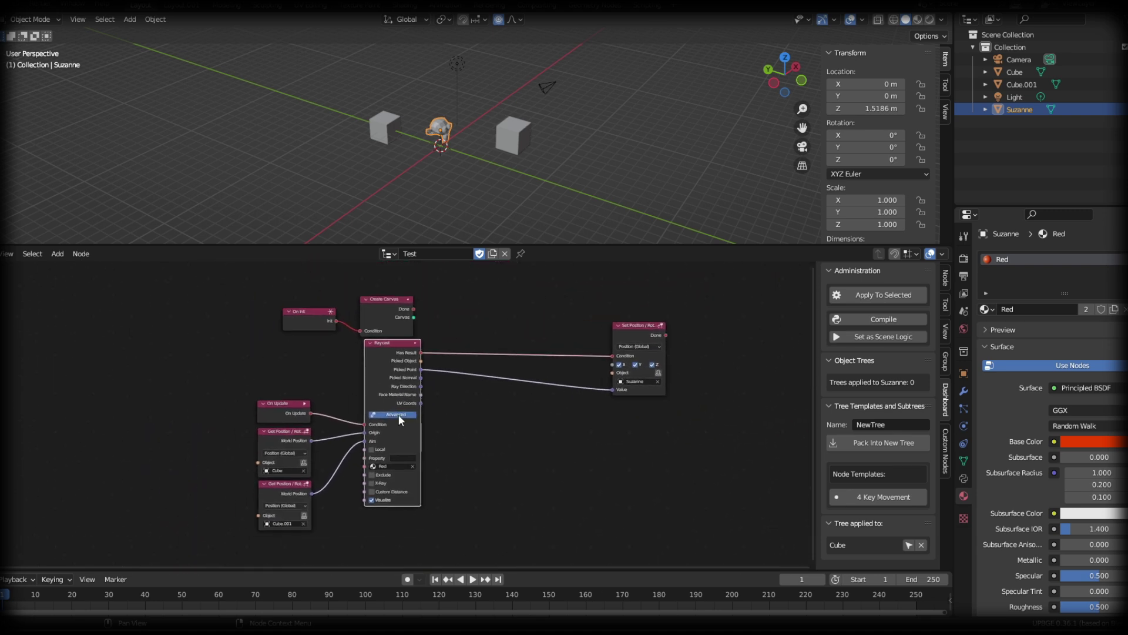
Step: Delete all nodes in the Test tree and add an animation playback node from the Animation category
left_click_drag(663, 283, 287, 505)
key("x")
key("shift+a")
mouse_move(386, 380)
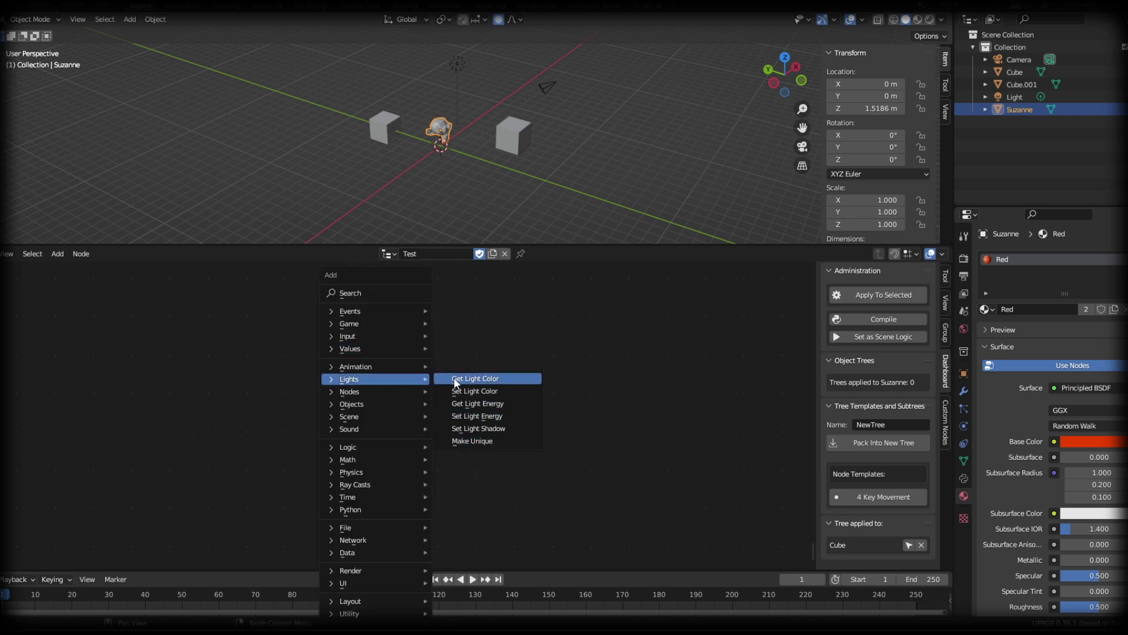
mouse_move(360, 404)
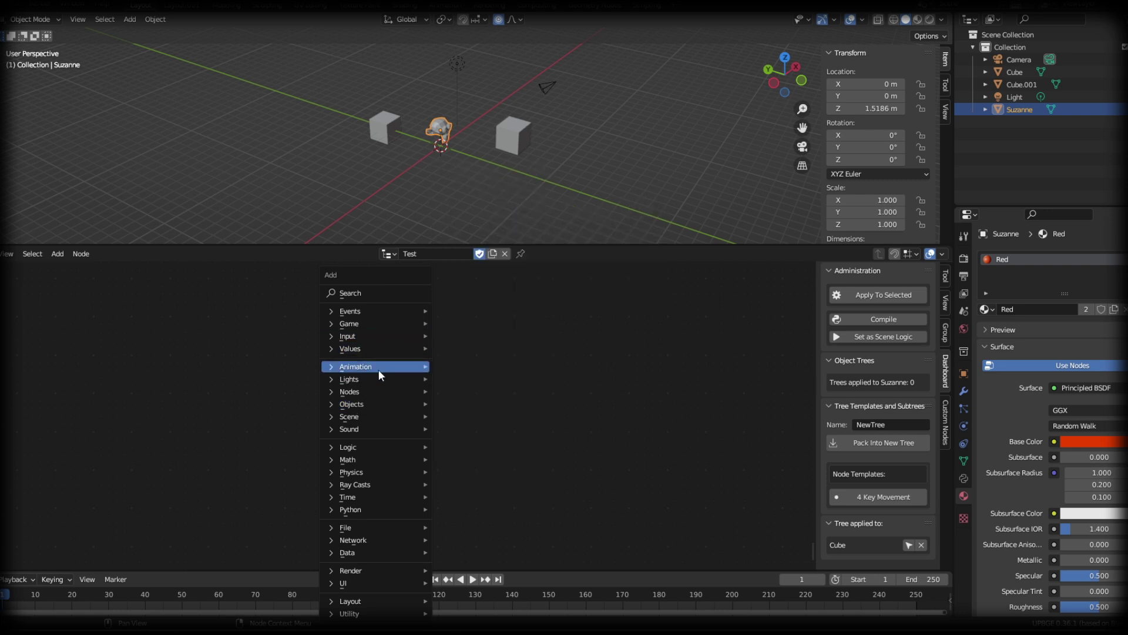
left_click(471, 366)
left_click(364, 400)
scroll(365, 400, "up", 4)
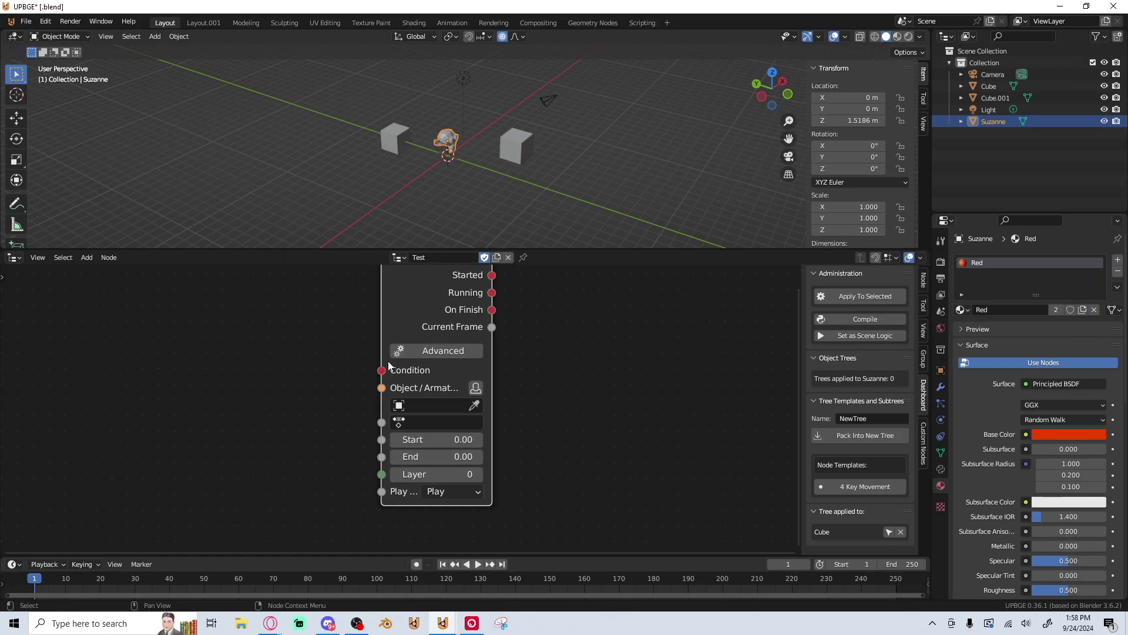
left_click(110, 428)
left_click_drag(380, 385, 242, 423)
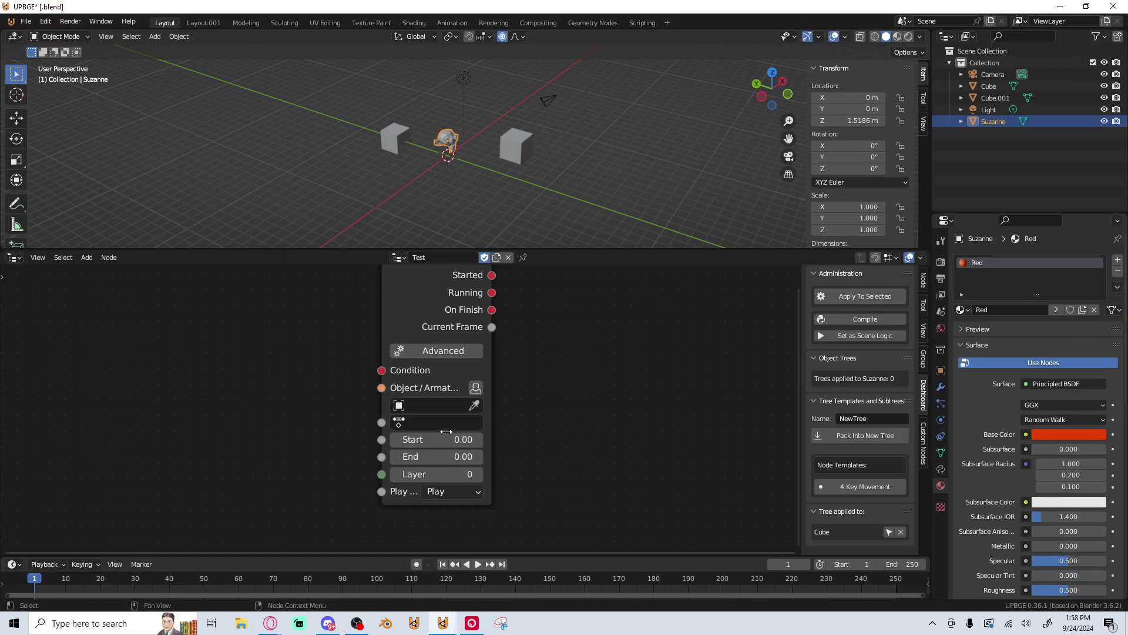